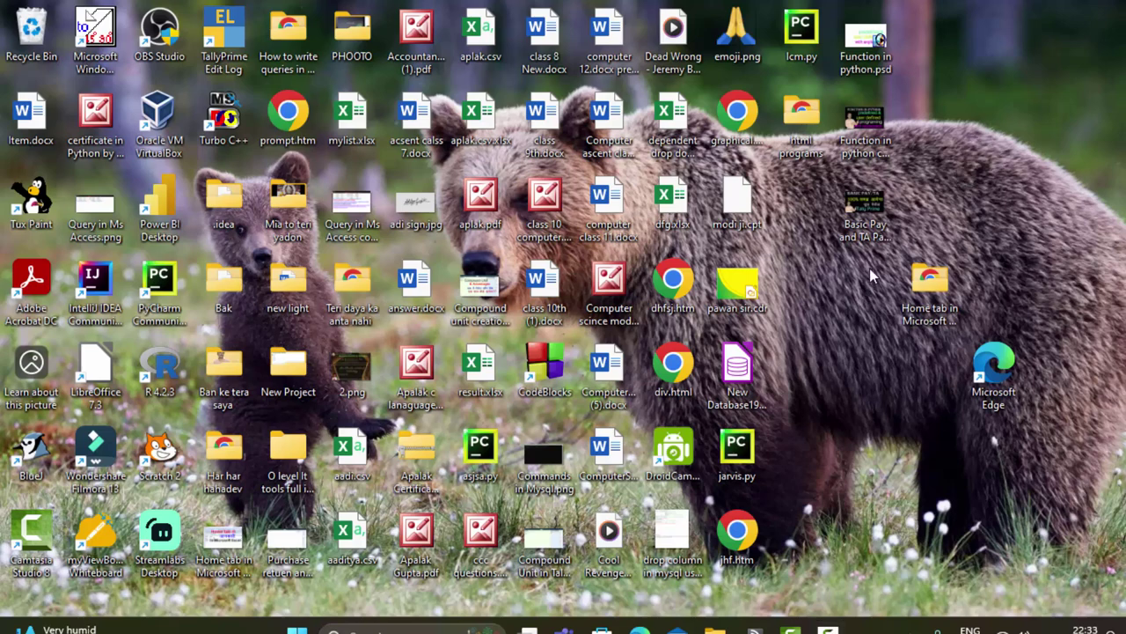
- Delete the Function in python.psd file and the two desktop items below it
drag(871, 269, 839, 29)
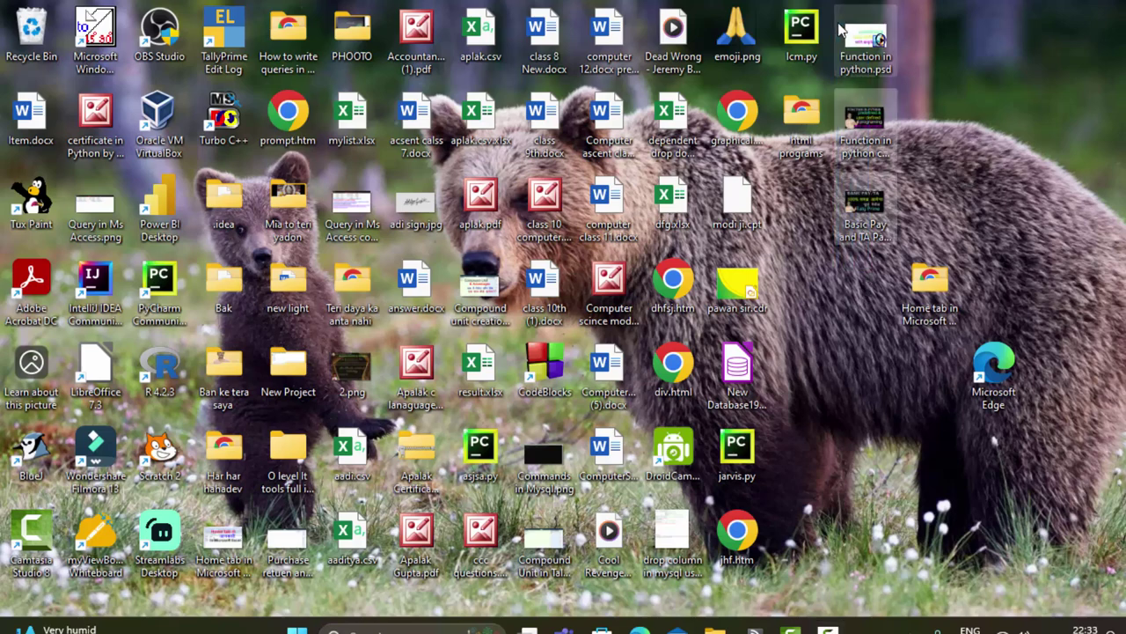
key(Delete)
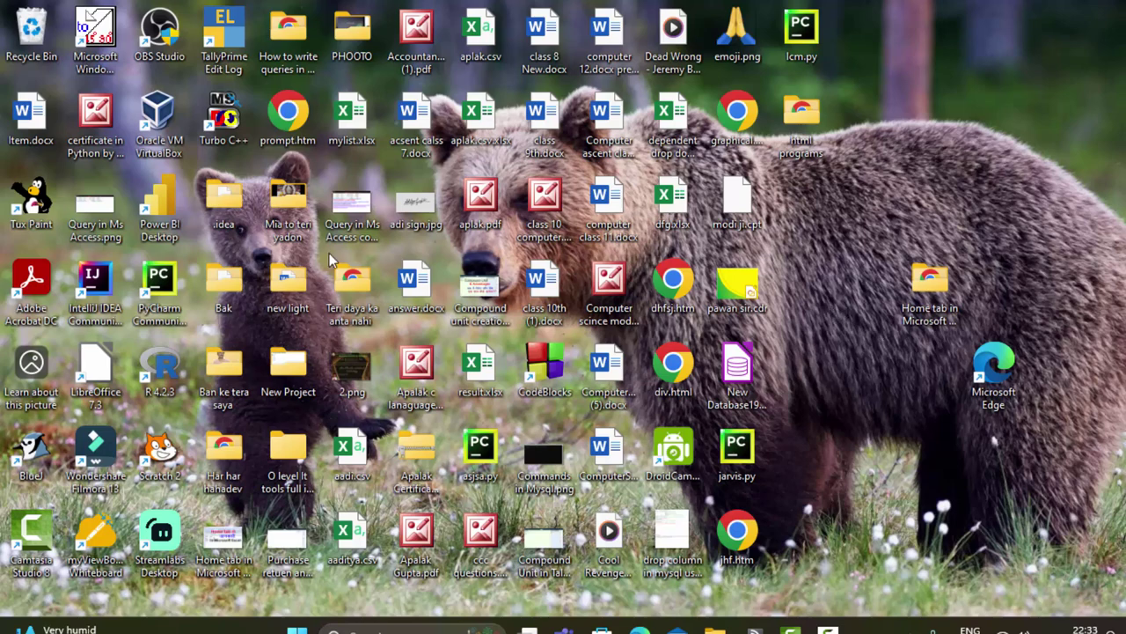
- Launch TallyPrime and continue in Educational Mode to reach the Select Company list
double_click(227, 35)
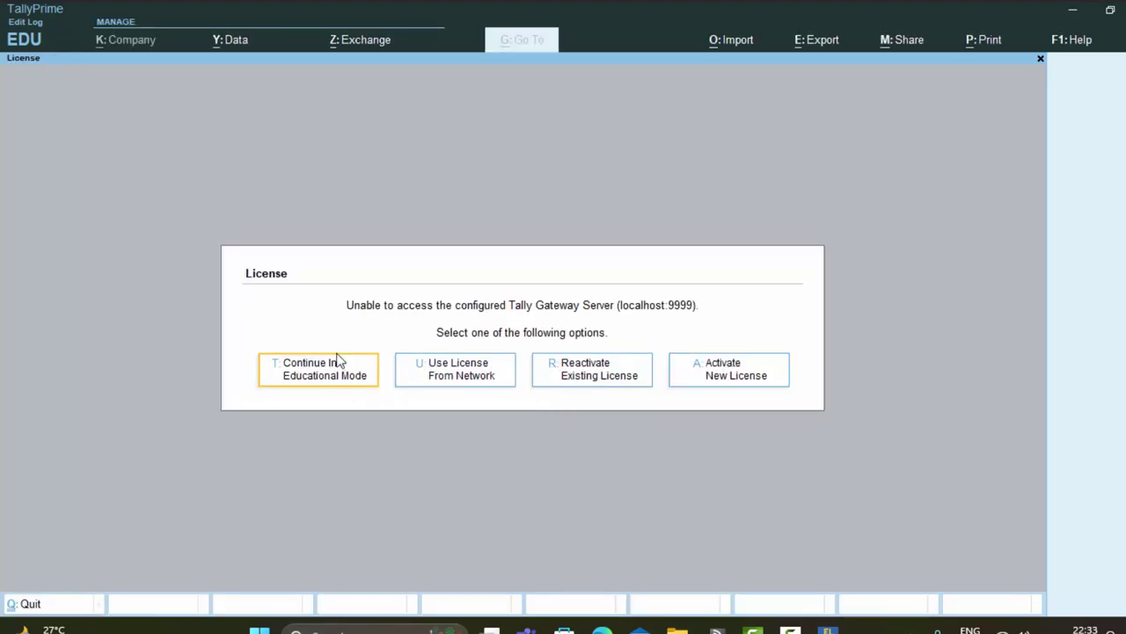
click(339, 372)
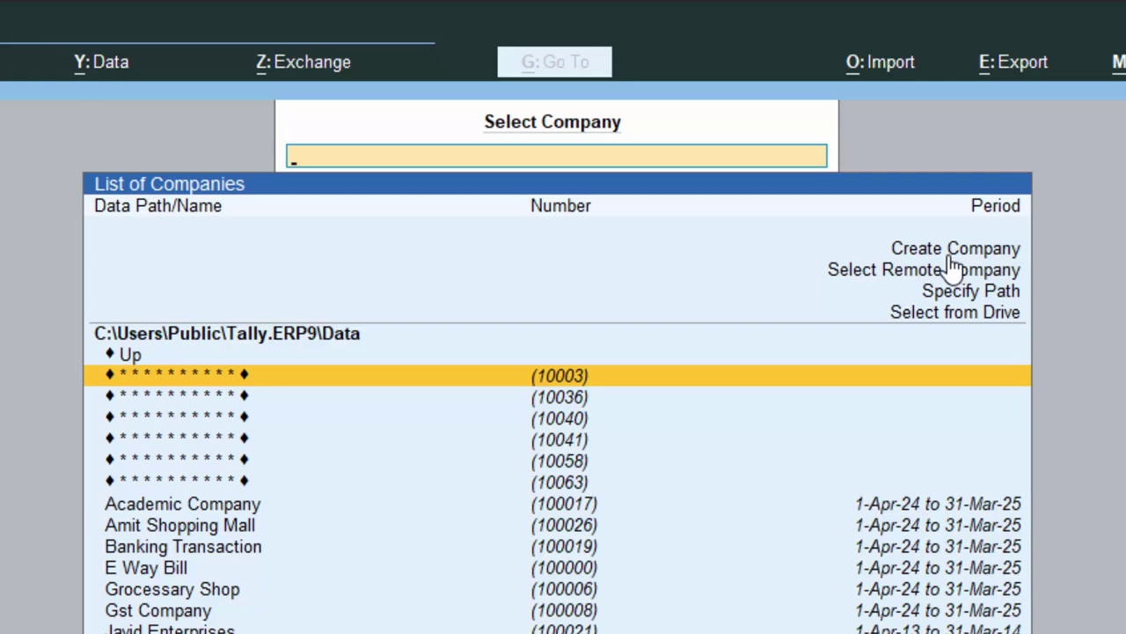
- Choose Create Company to bring up the blank Company Creation form
click(949, 257)
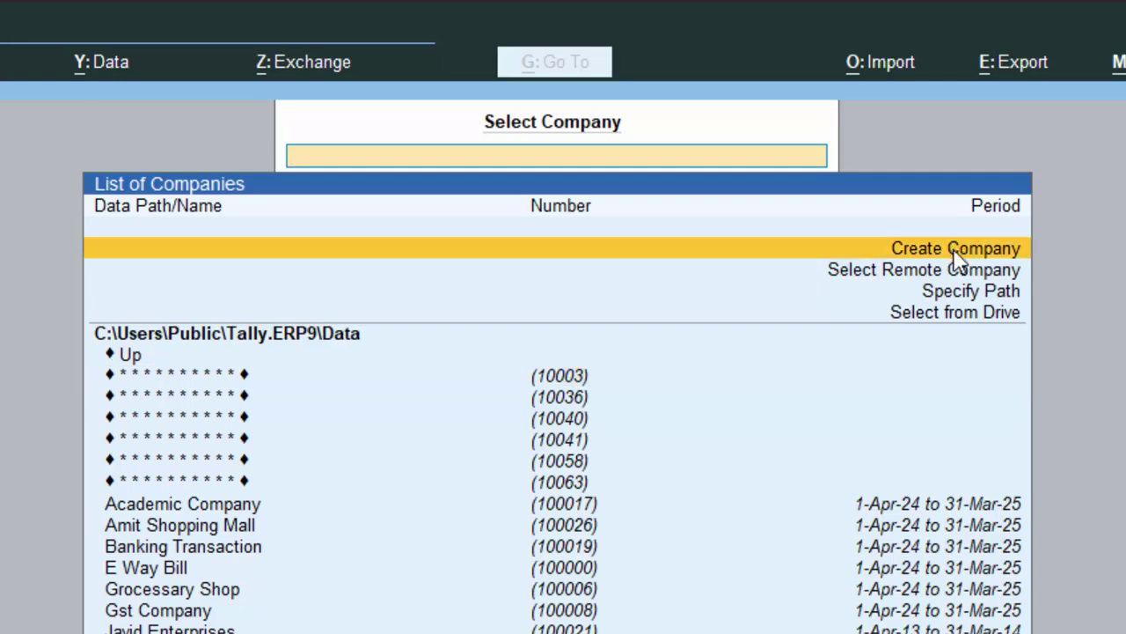
click(900, 250)
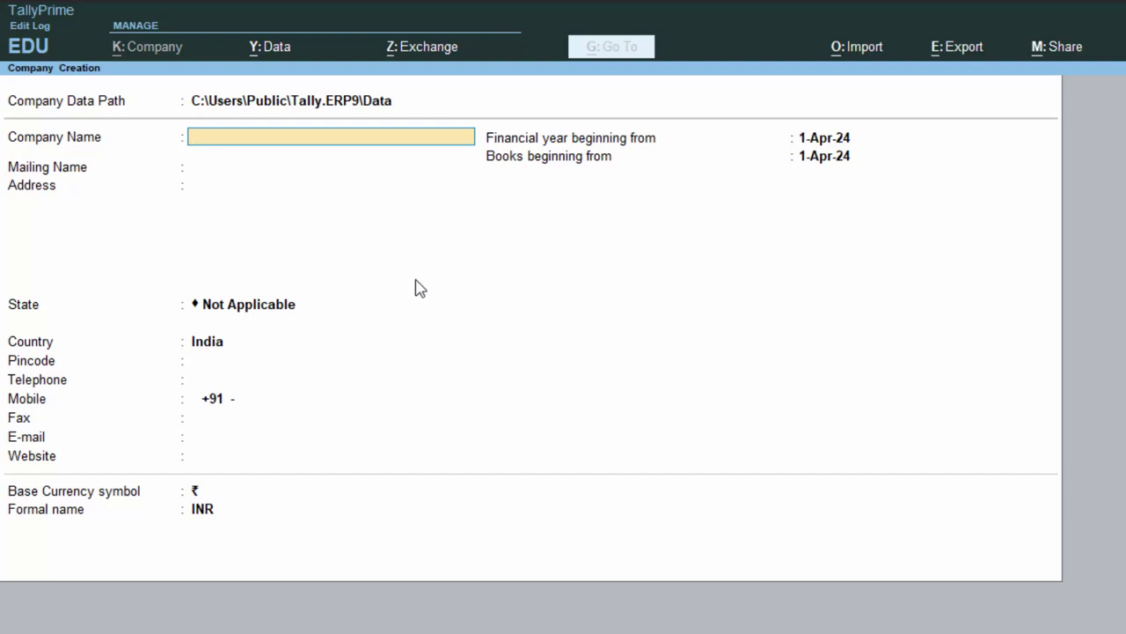
- Enter company name My Personal Company, address New Colony Deoria, state Uttar Pradesh, pincode 274001
text(My)
text( Per)
text(sona)
text(l )
text(Com)
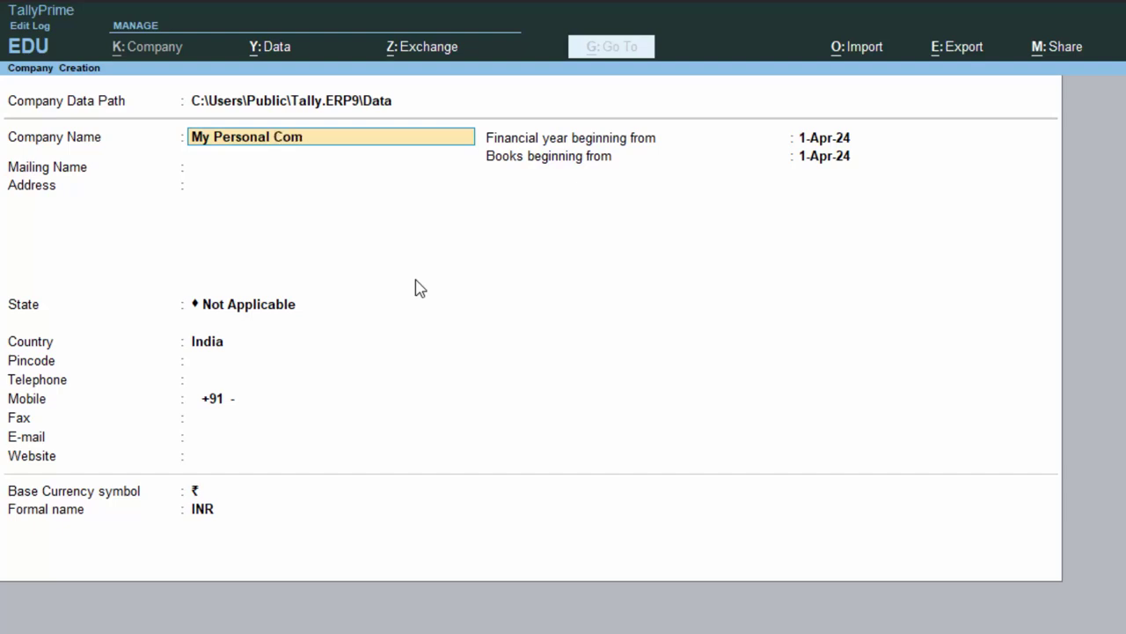
text(pany)
key(Return)
key(Return)
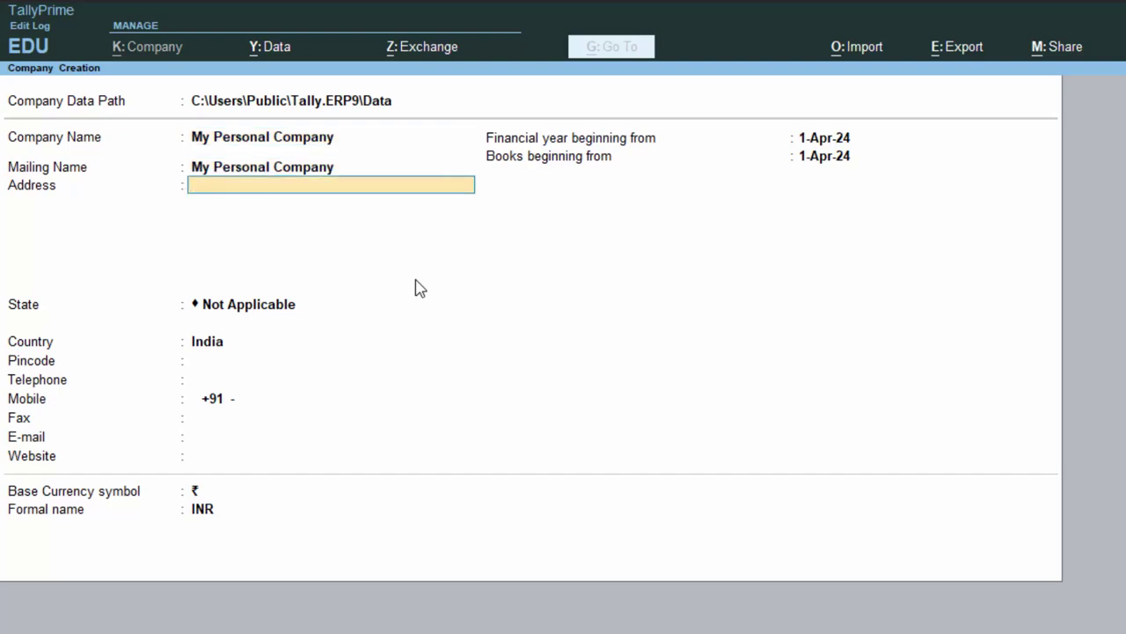
text(New C)
text(olony)
text( Deori)
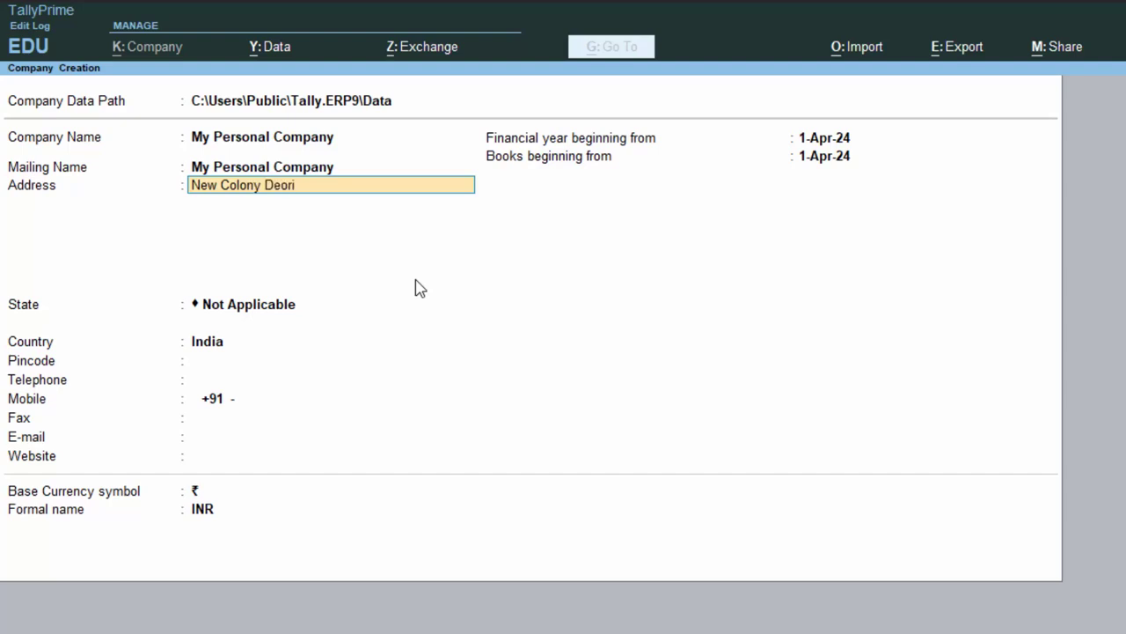
text(a)
key(Return)
key(Return)
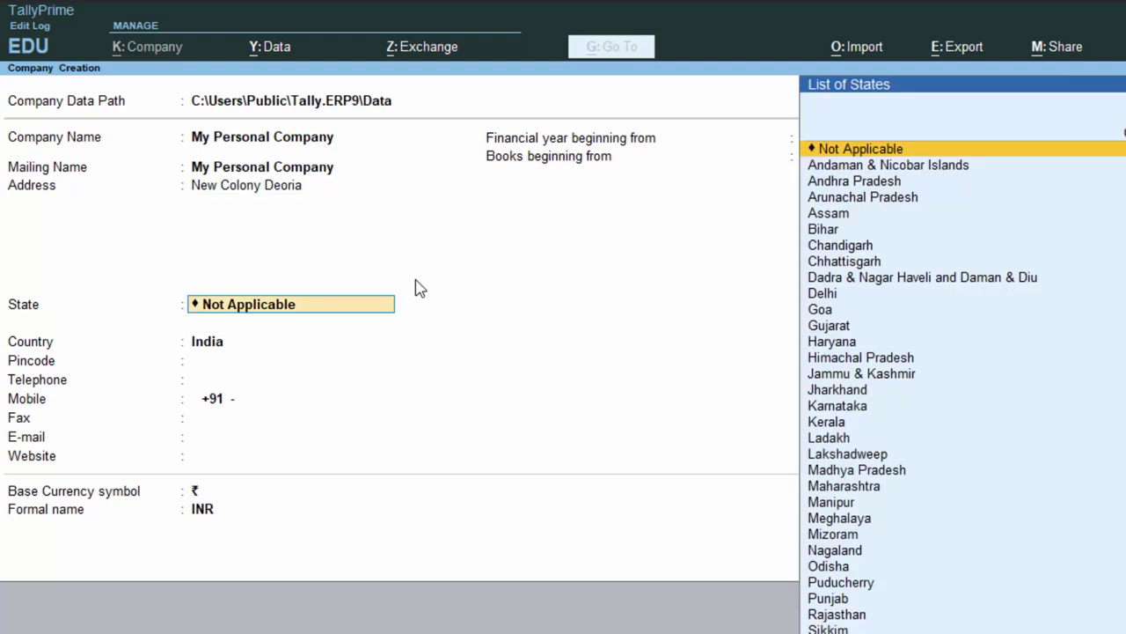
text(U)
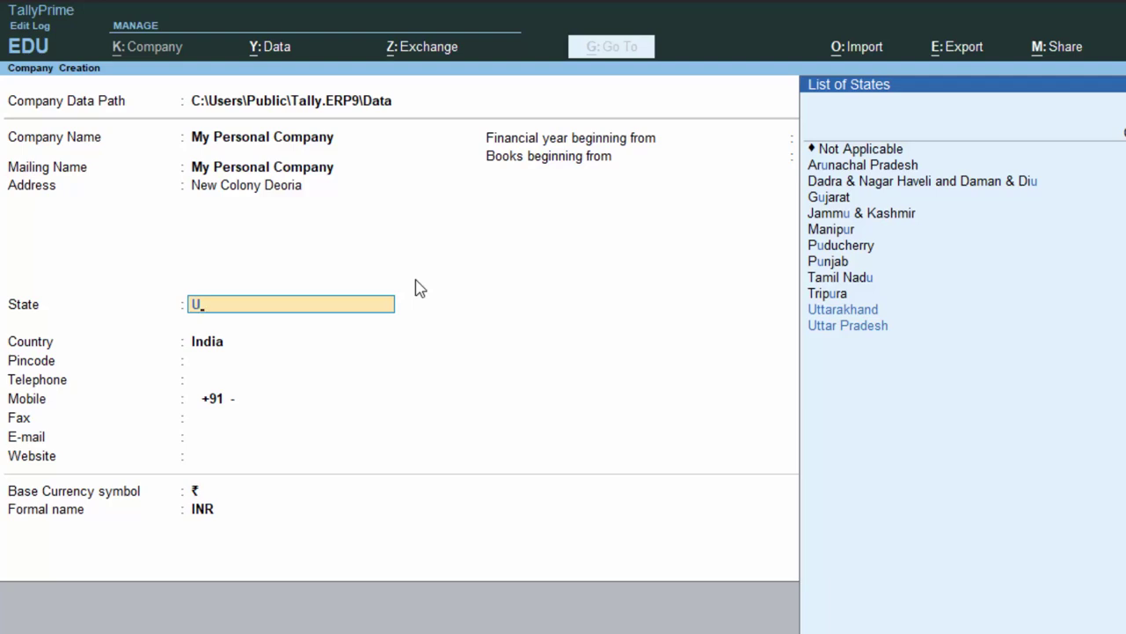
key(Down)
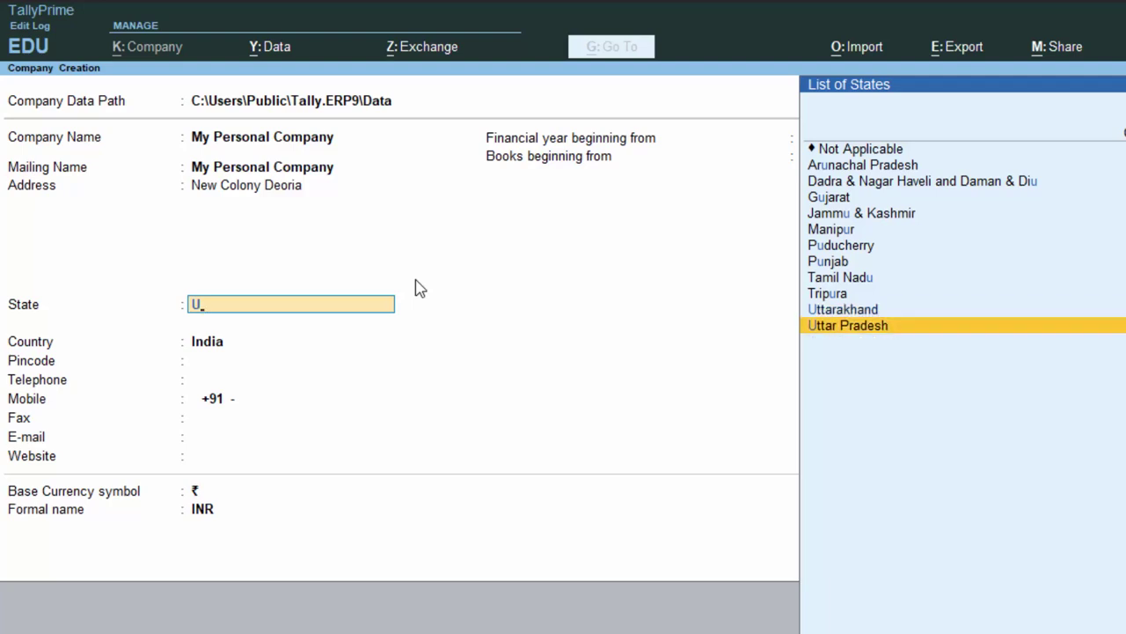
key(Return)
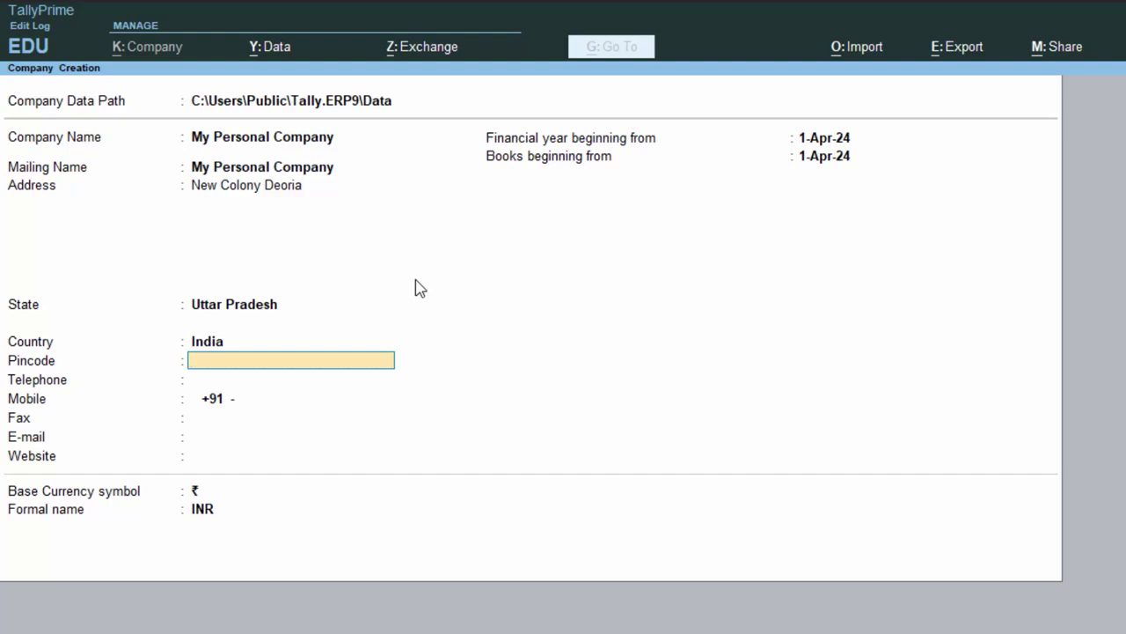
text(27)
text(4001)
key(Return)
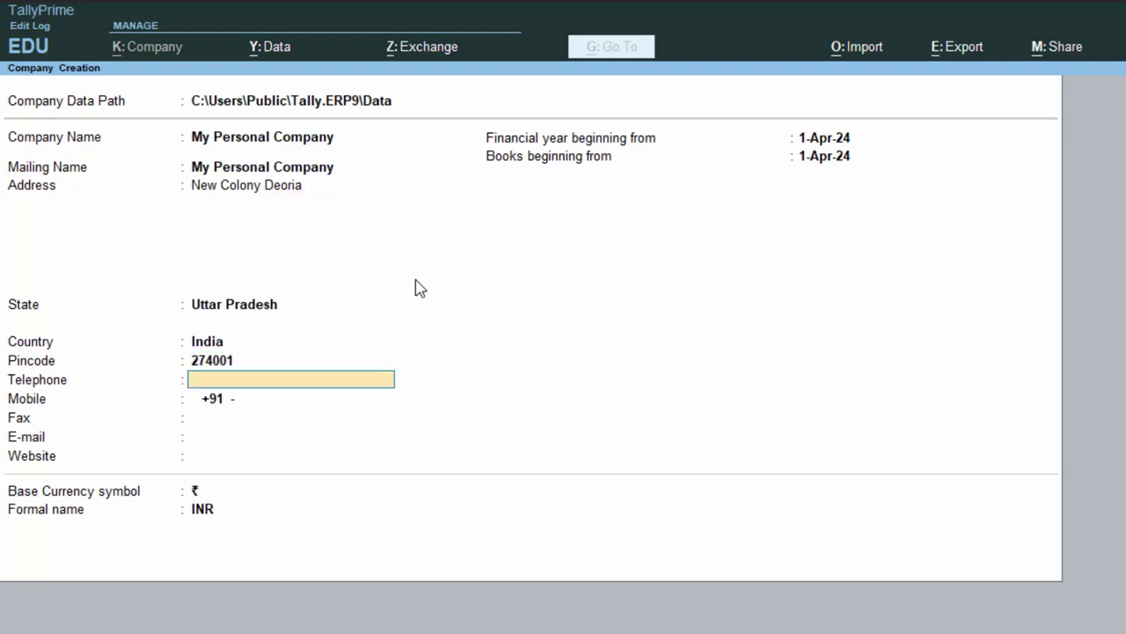
- Leave contact details blank, keep the default financial year, and accept the company
key(Return)
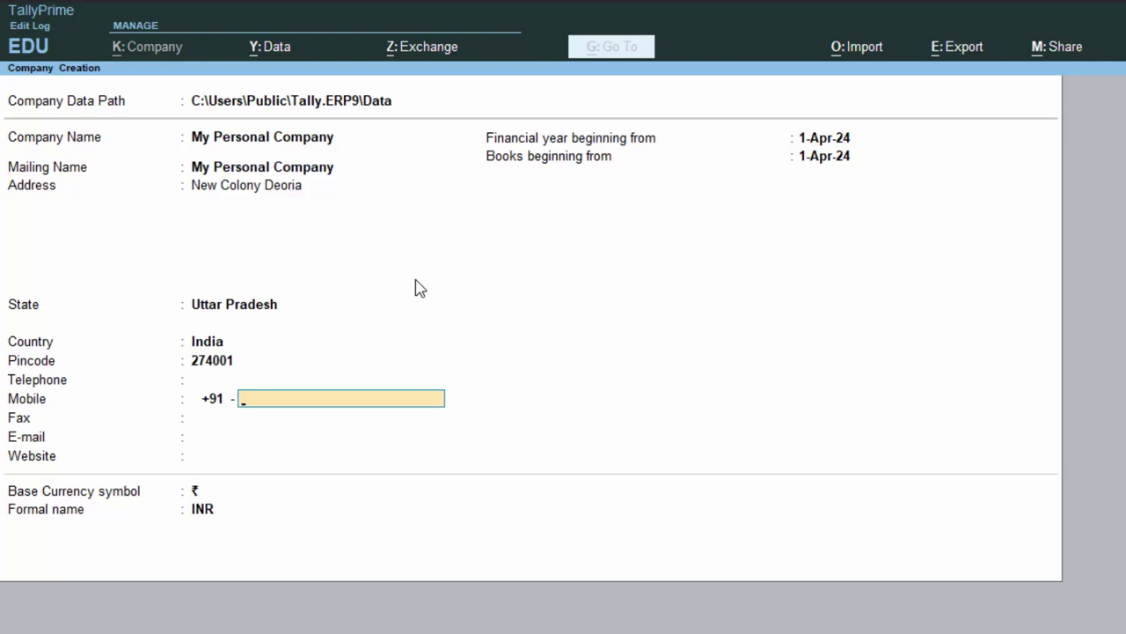
key(Return)
key(Return)
key(Return)
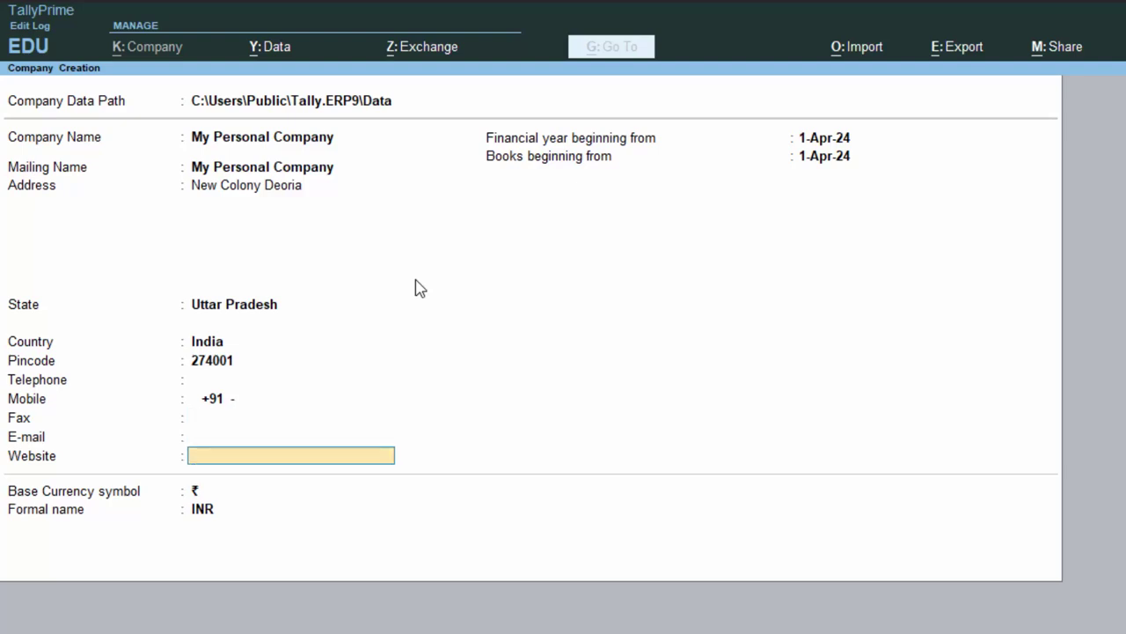
key(Return)
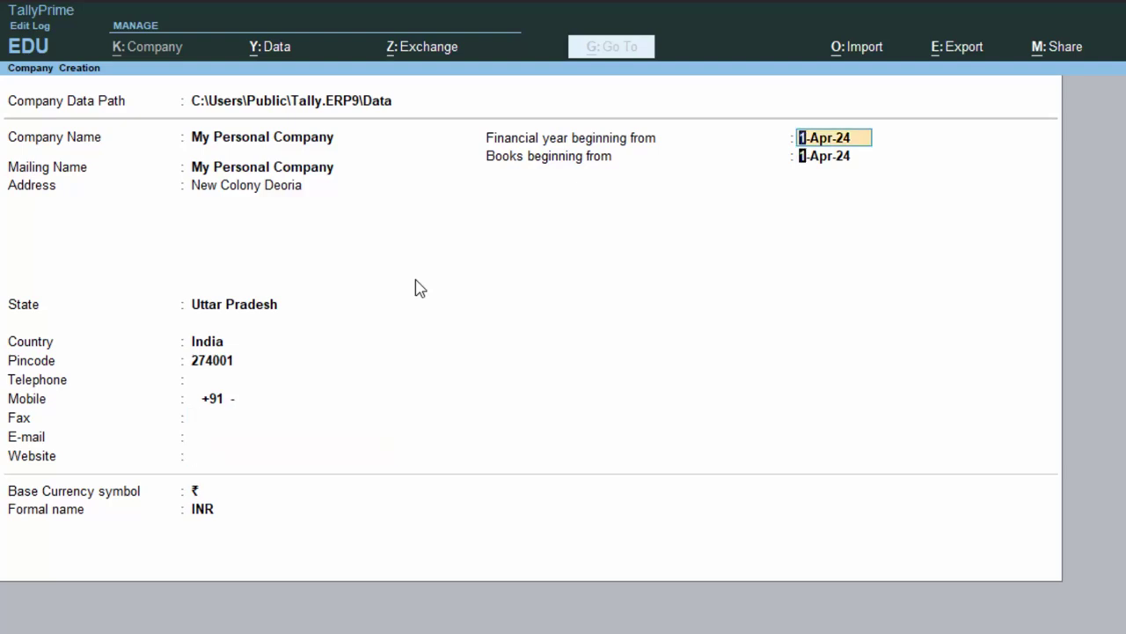
key(Return)
key(Return)
key(Return)
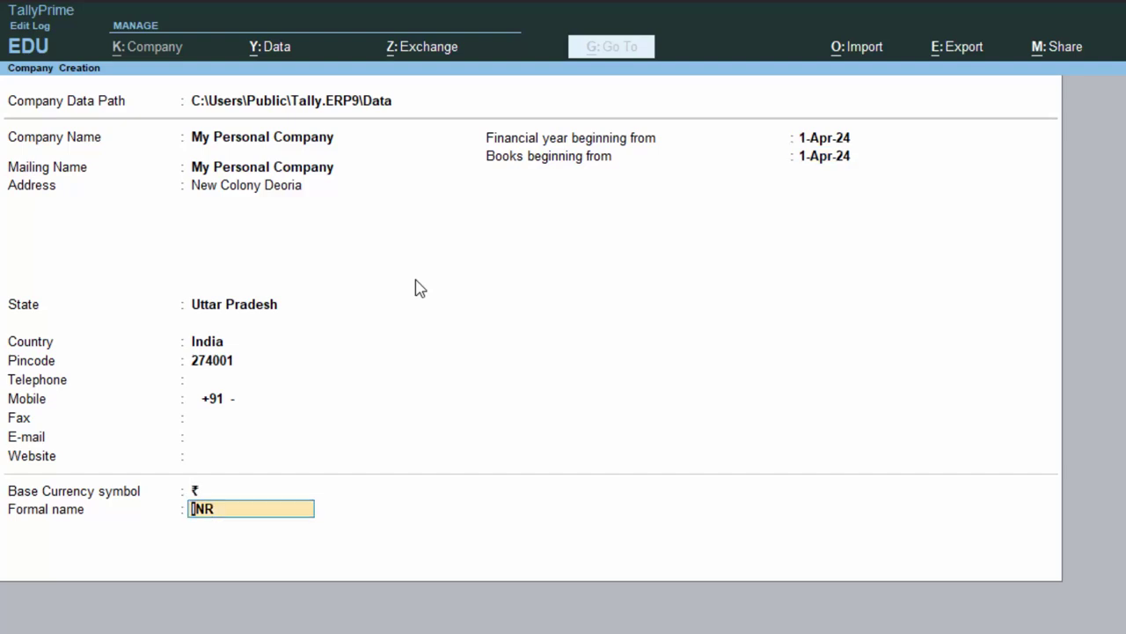
key(Return)
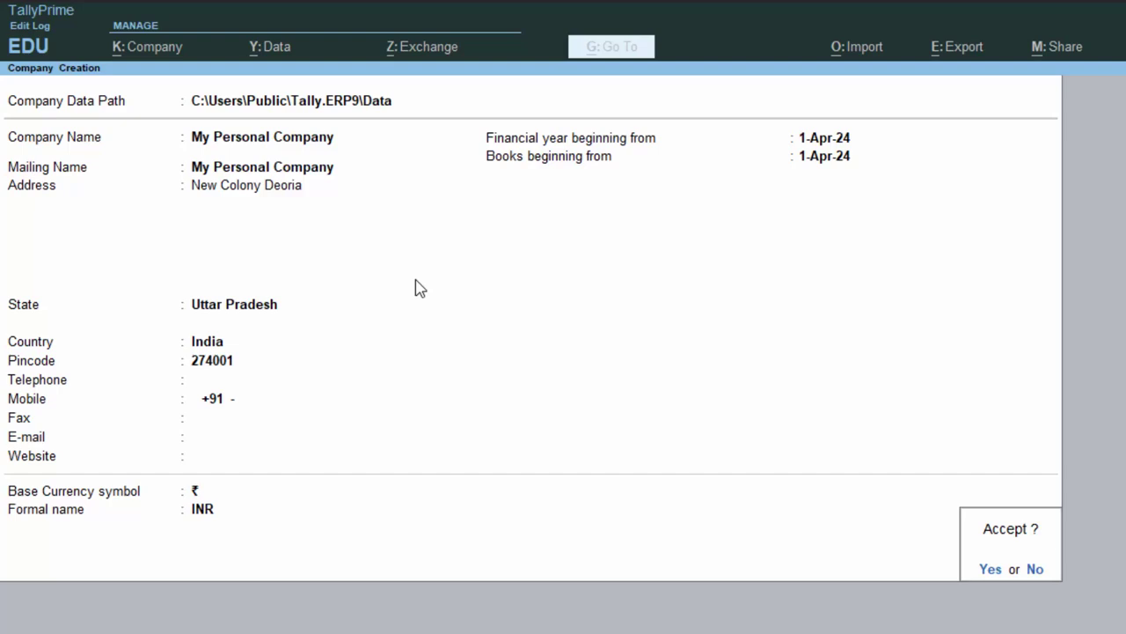
key(Return)
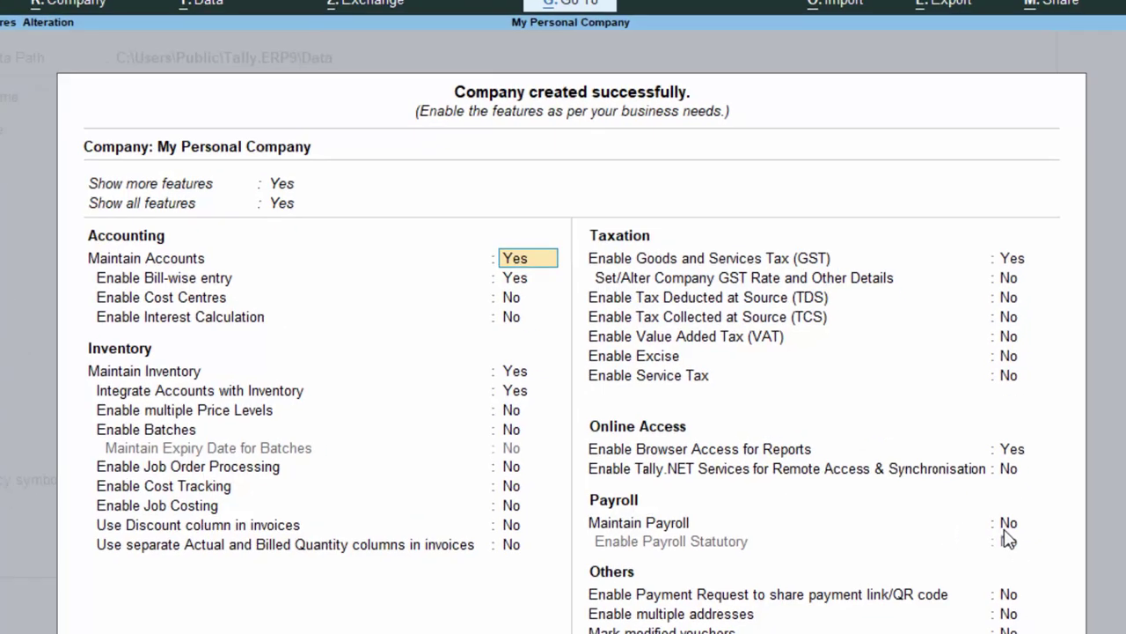
- Switch Maintain Payroll and Enable Payroll Statutory to Yes in Company Features
click(1008, 526)
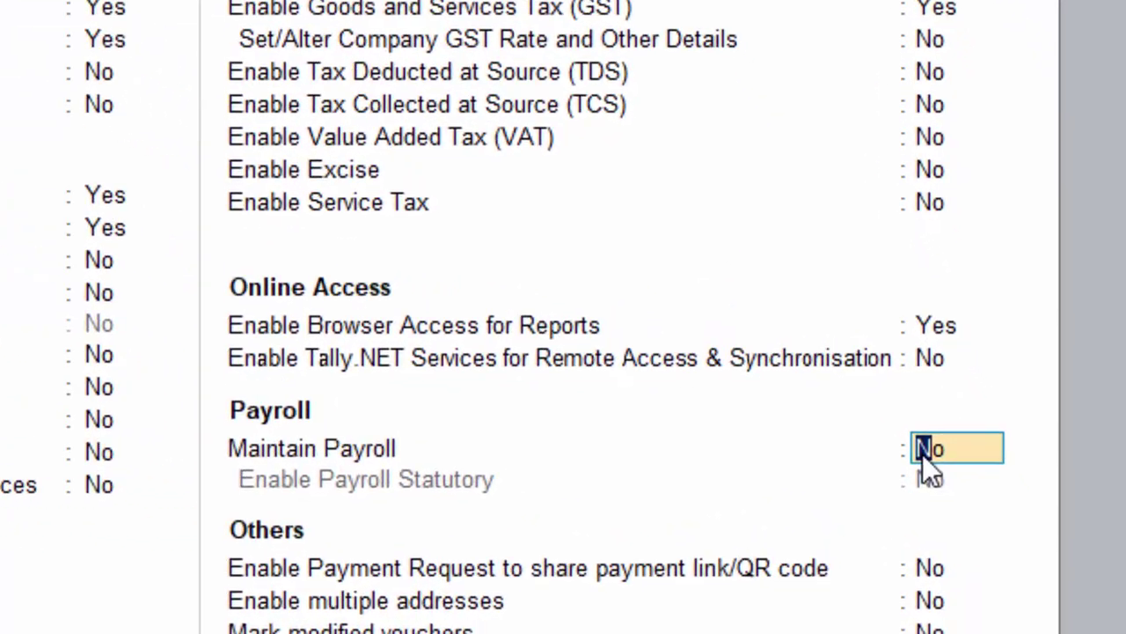
key(y)
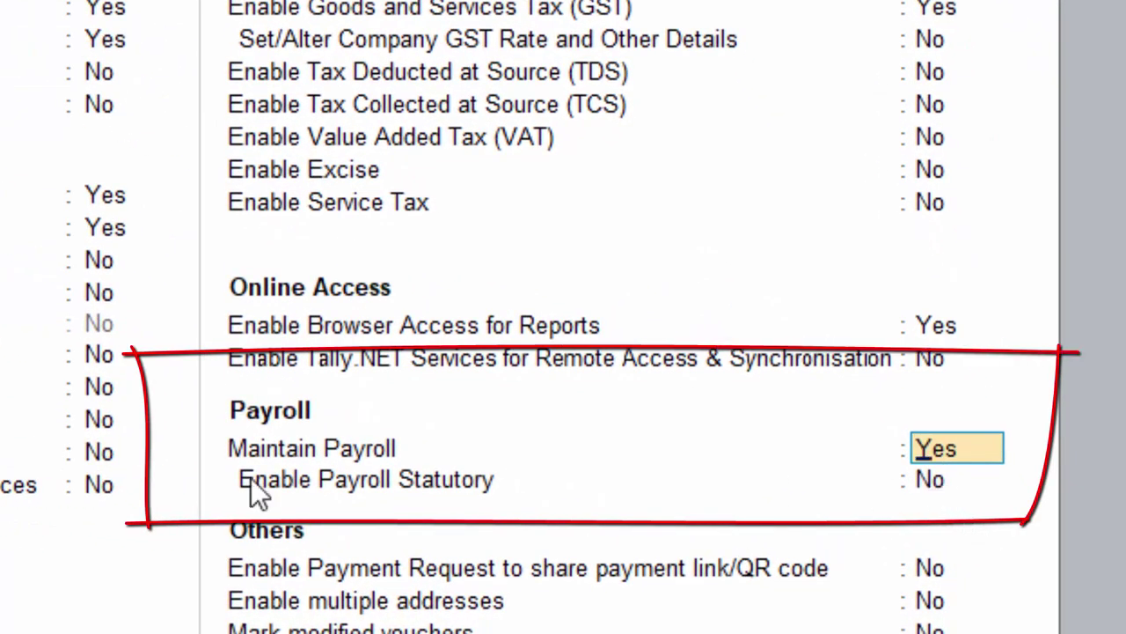
click(933, 493)
key(y)
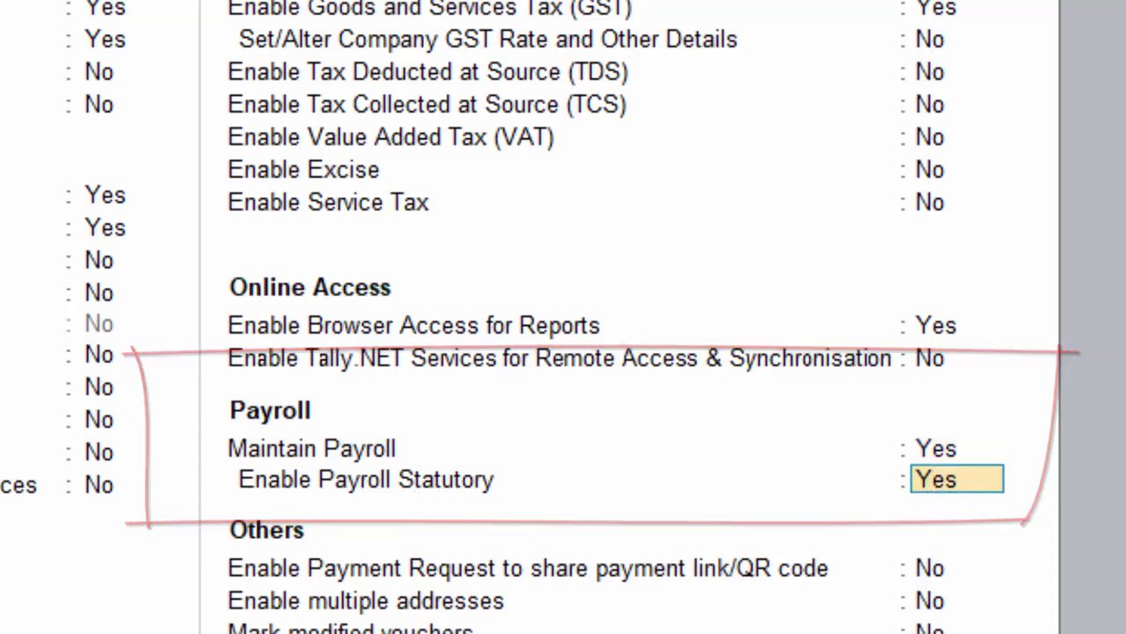
- In payroll statutory details, enter PF codes 123, 678 and security code 9000
key(Return)
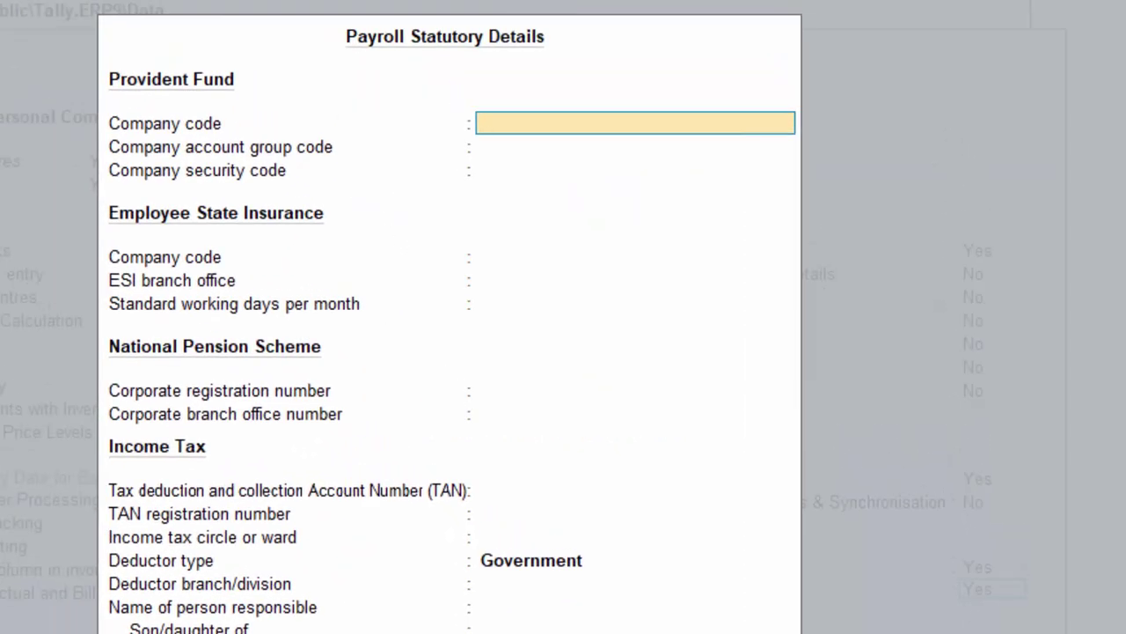
text(12)
text(3)
key(Return)
text(67)
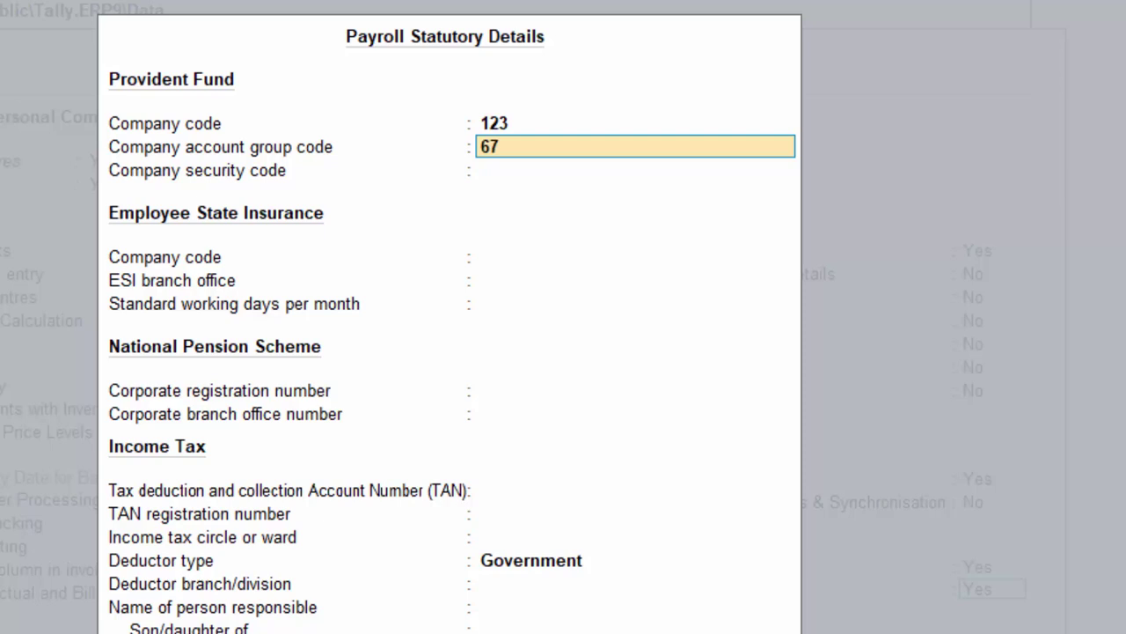
text(8)
key(Return)
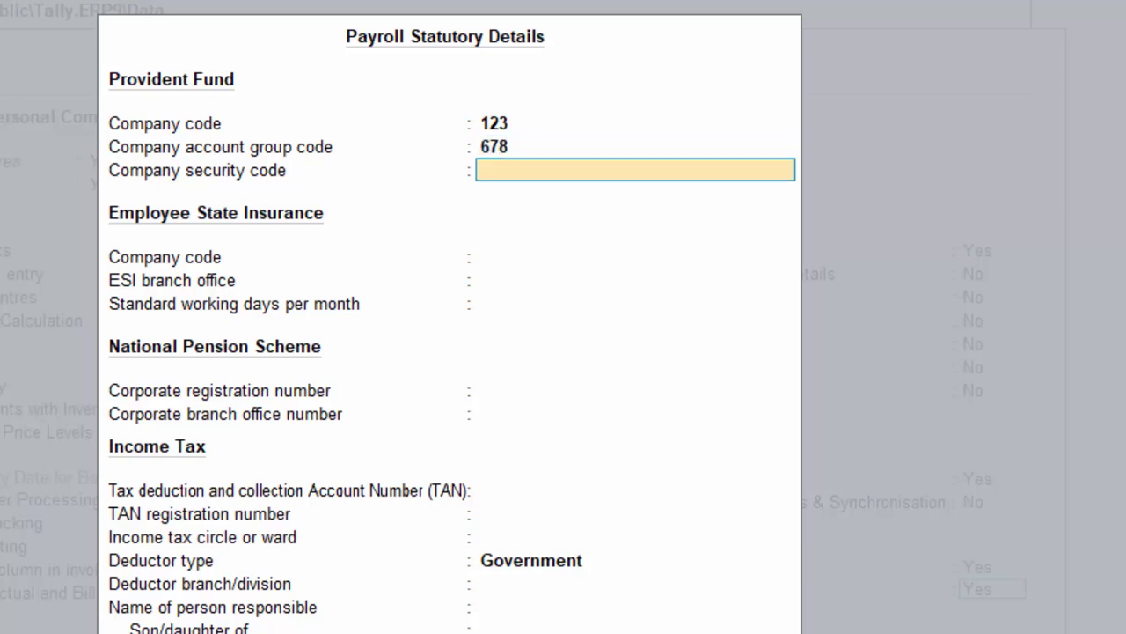
text(9000)
key(Return)
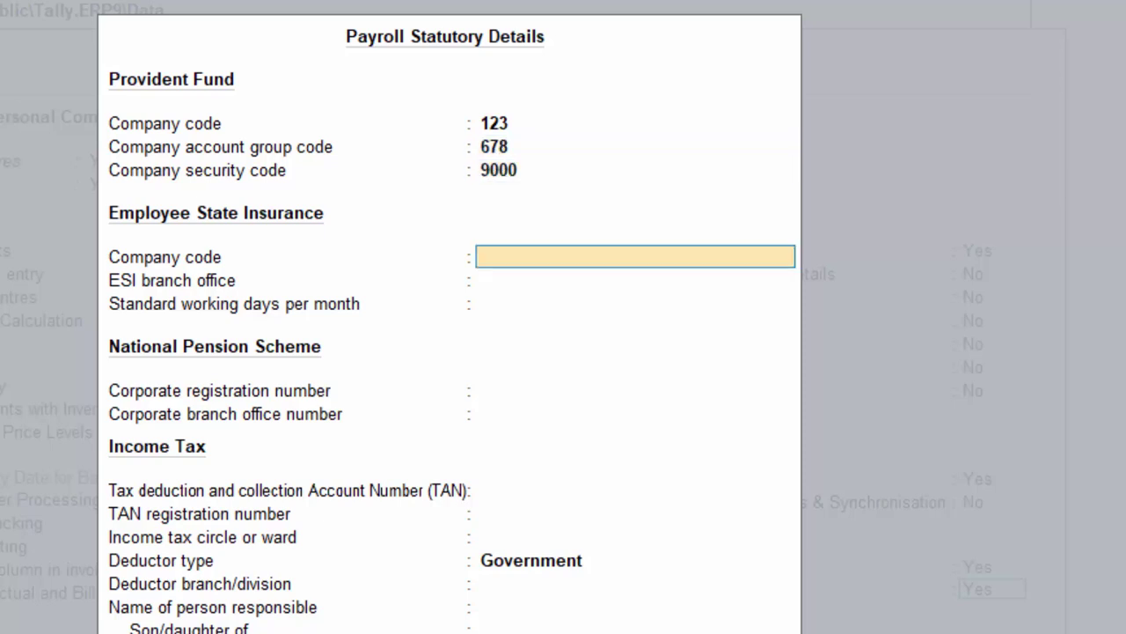
- Enter ESI branch office Deoria, deductor type Others, deductor branch Deoria, and close the details
key(Return)
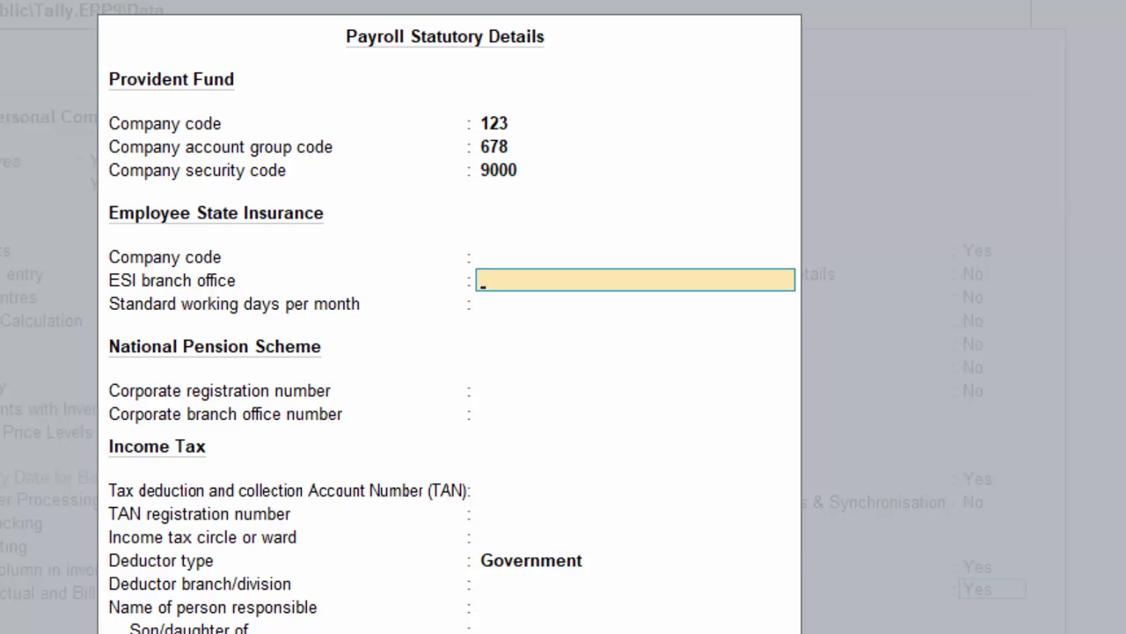
text(De)
text(oria)
key(Return)
key(Return)
key(Return)
key(Return)
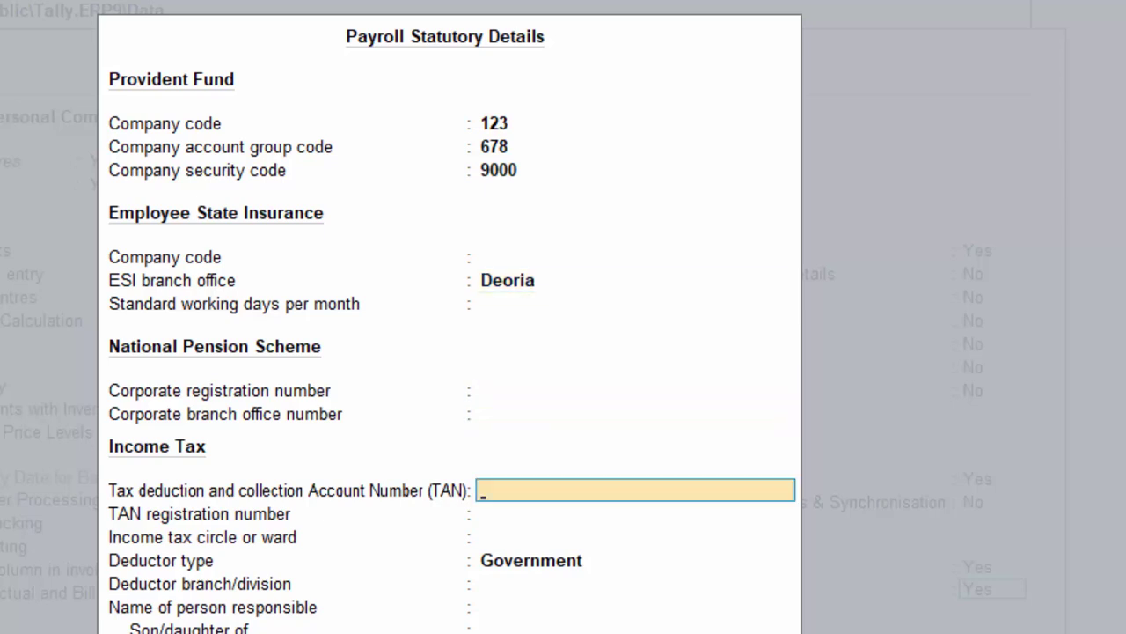
key(Return)
key(Return)
key(Return)
key(Return)
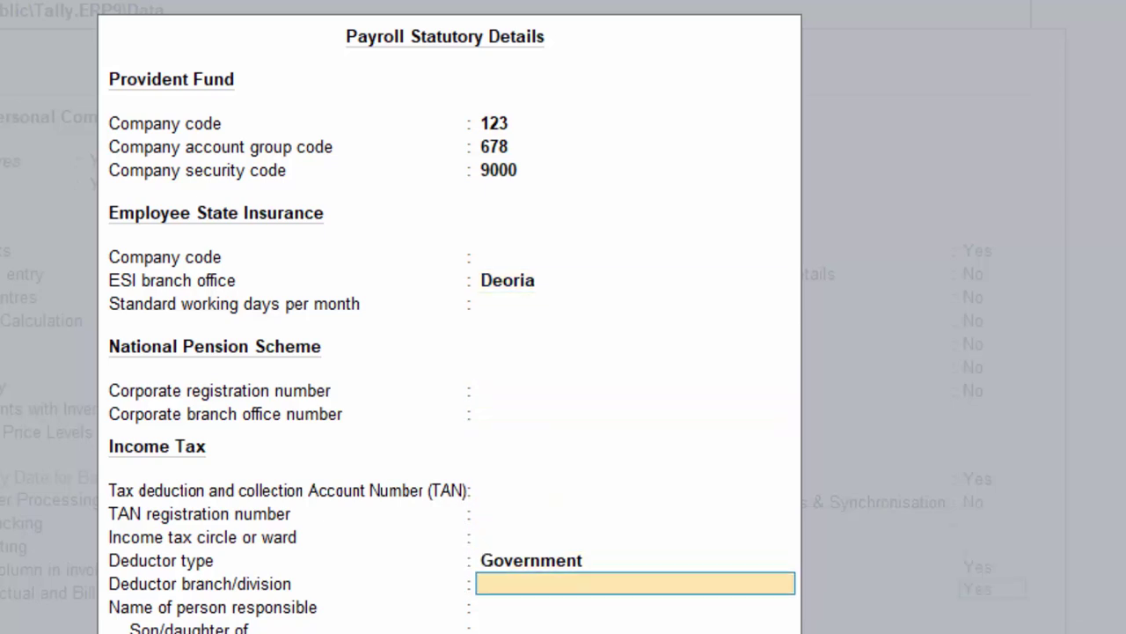
key(BackSpace)
key(Down)
key(Return)
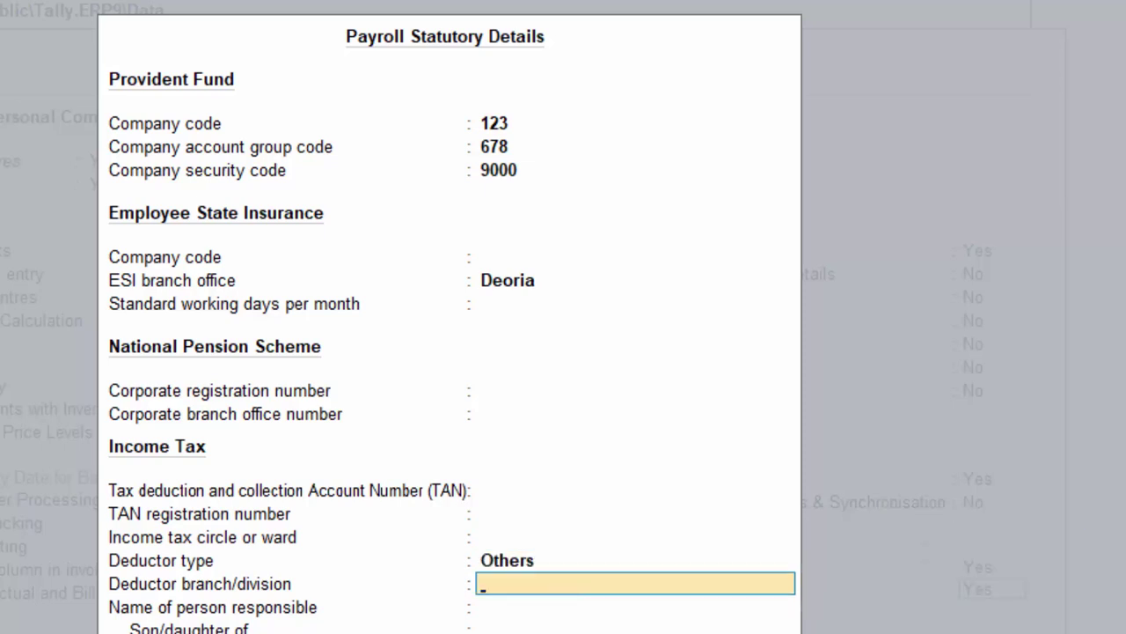
text(D)
text(eoria)
key(Return)
key(Return)
key(Return)
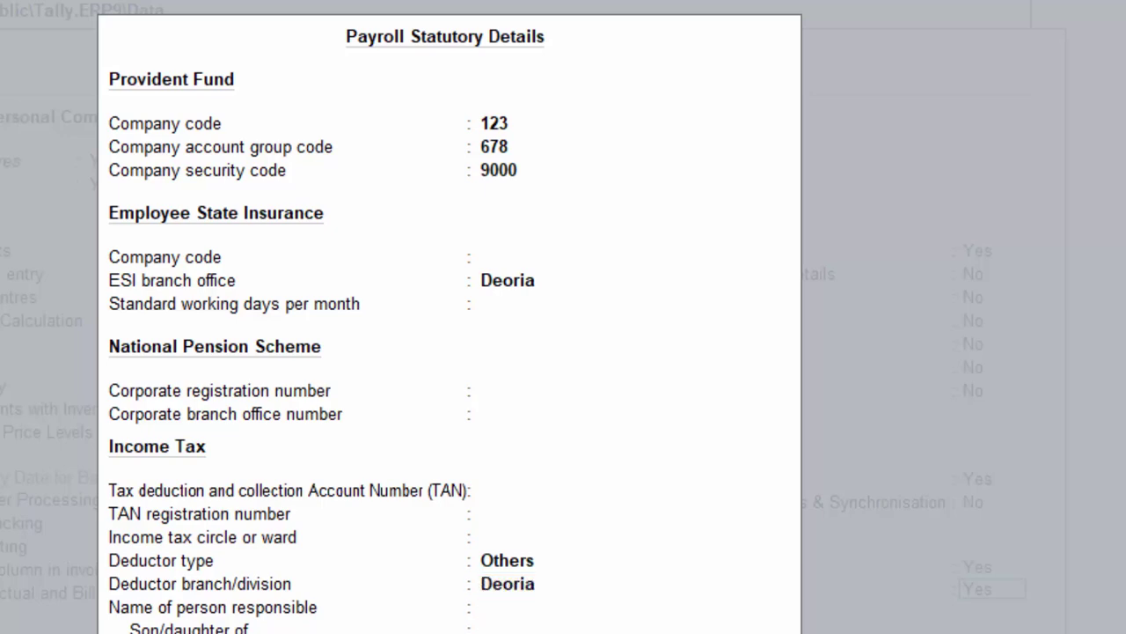
key(ctrl+a)
key(ctrl+a)
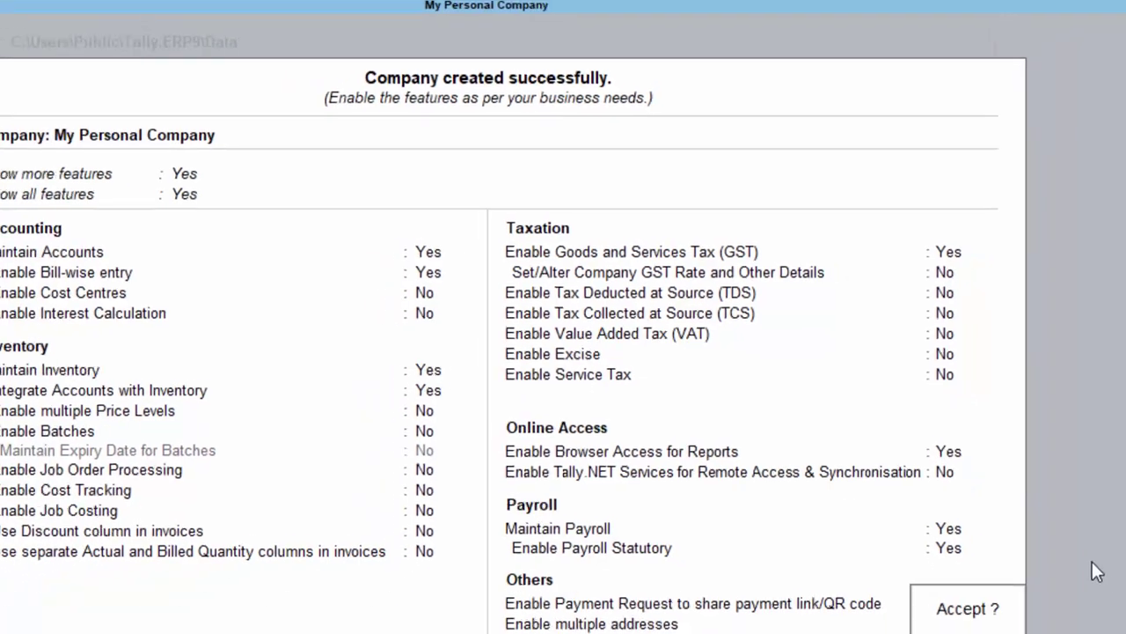
- Accept the company features and start a new ledger from Gateway of Tally
key(y)
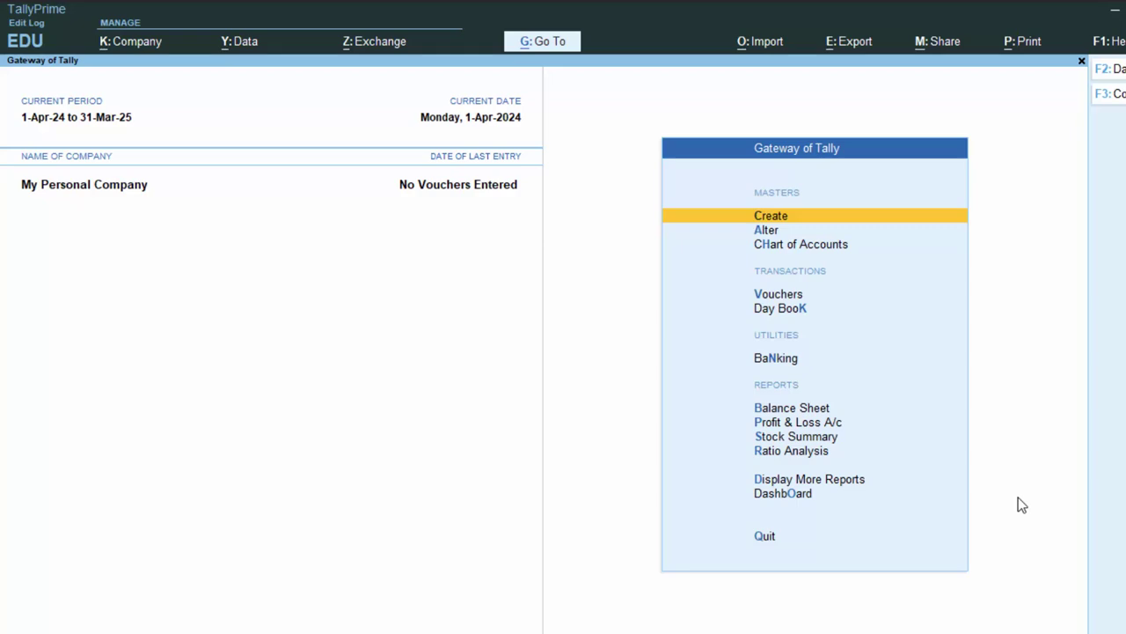
key(Return)
key(Down)
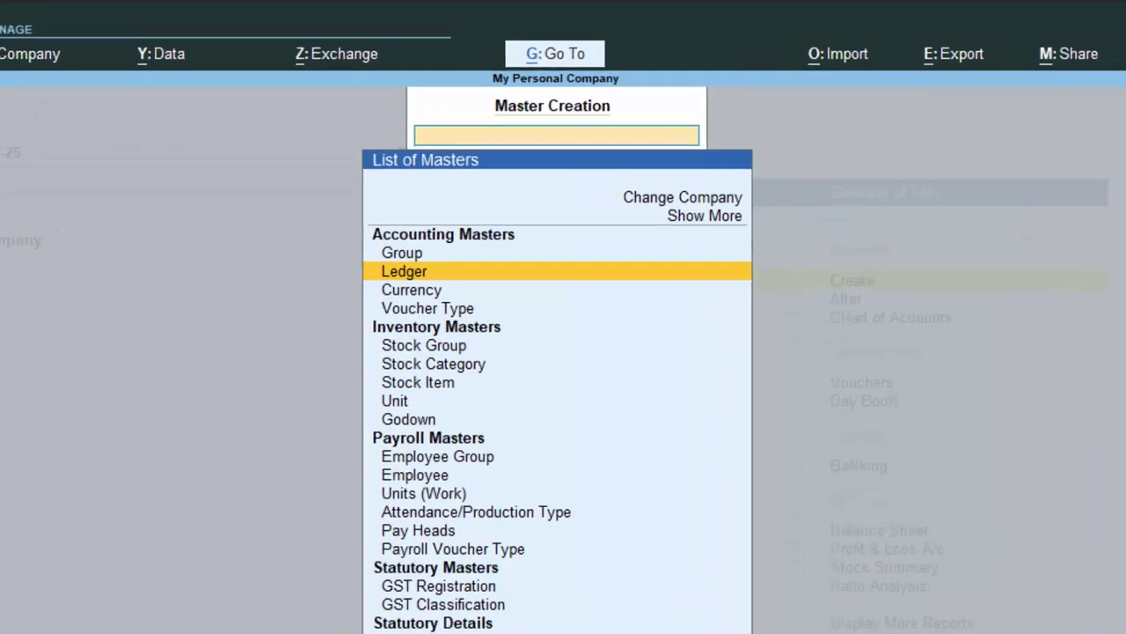
key(Return)
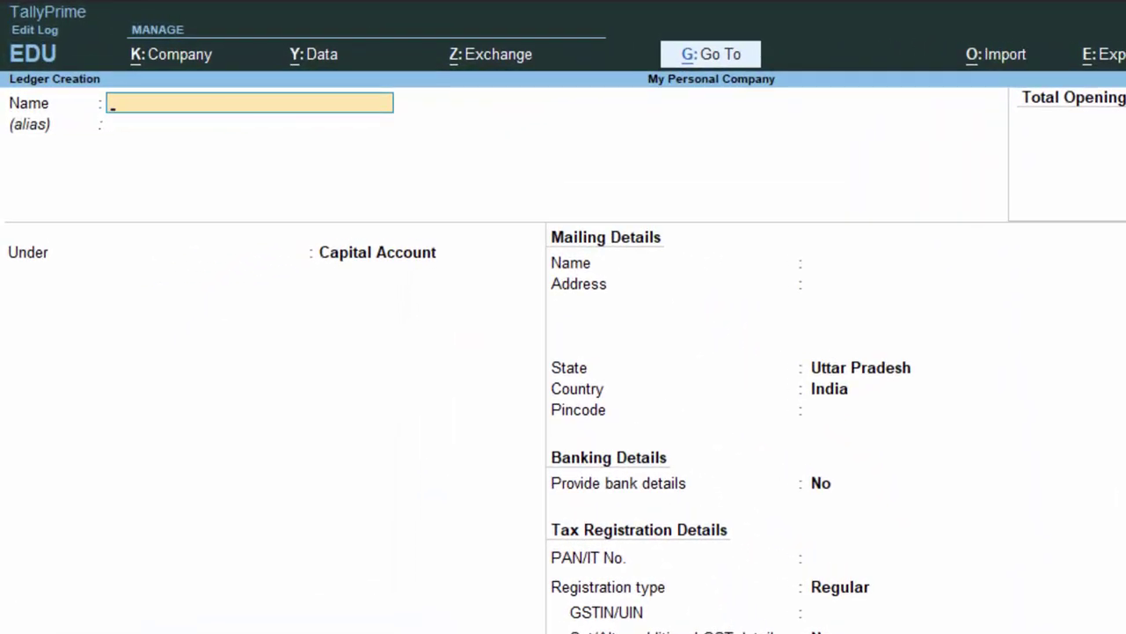
- Name the ledger State Bank of India and place it under Bank Accounts
text(St)
text(ate B)
text(an K)
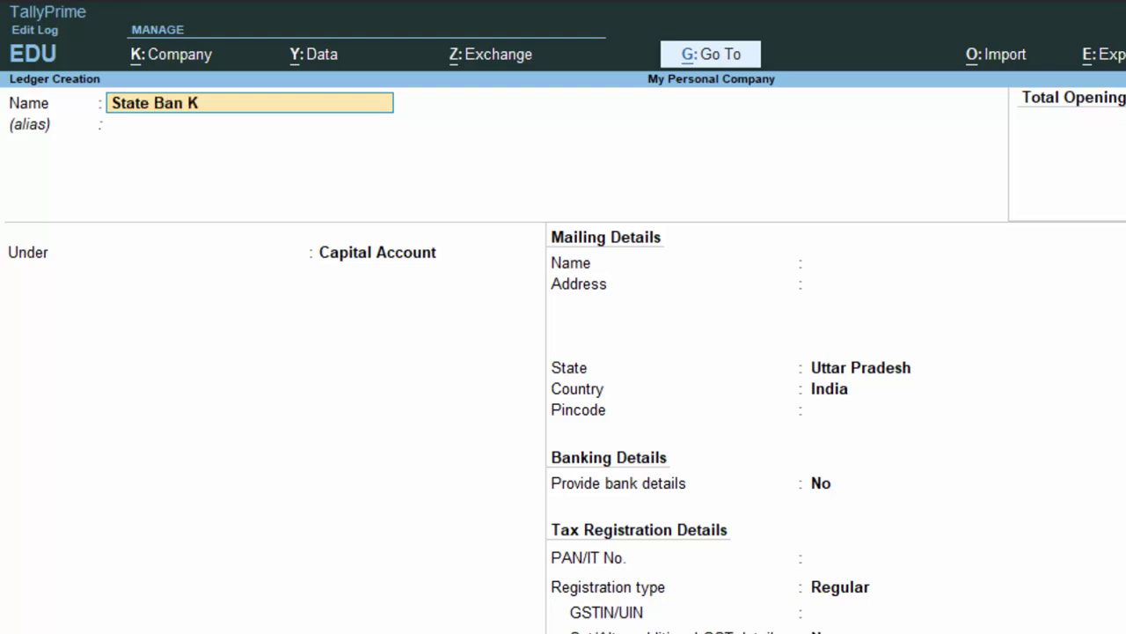
key(BackSpace)
key(BackSpace)
text(K)
key(BackSpace)
text(k)
text(I)
text(ndi)
text(a)
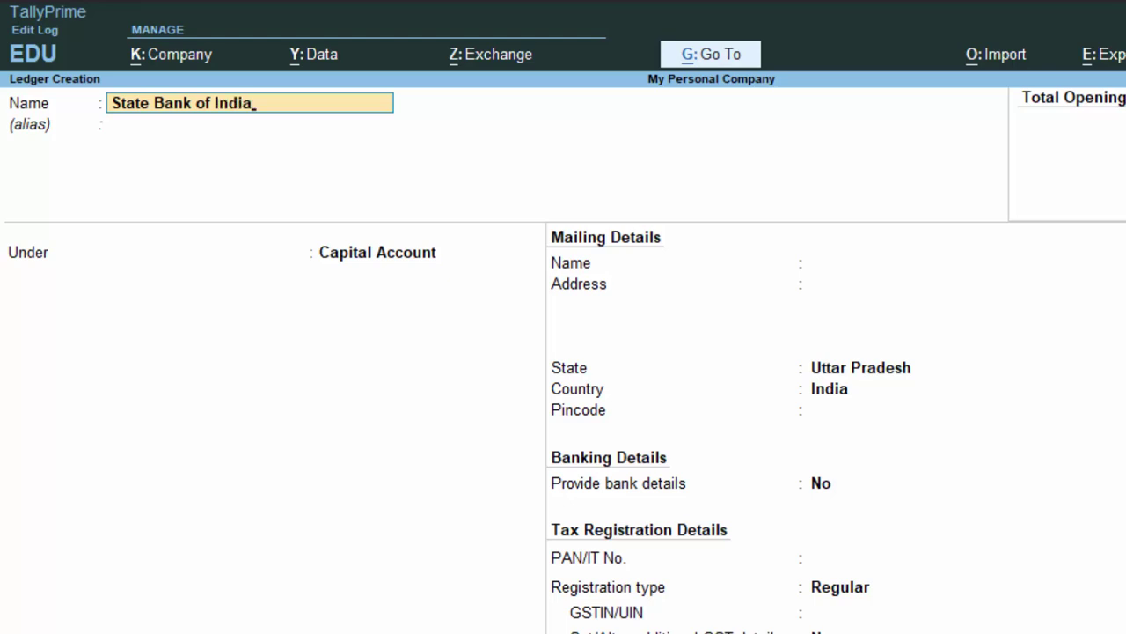
key(Return)
key(Return)
text(B)
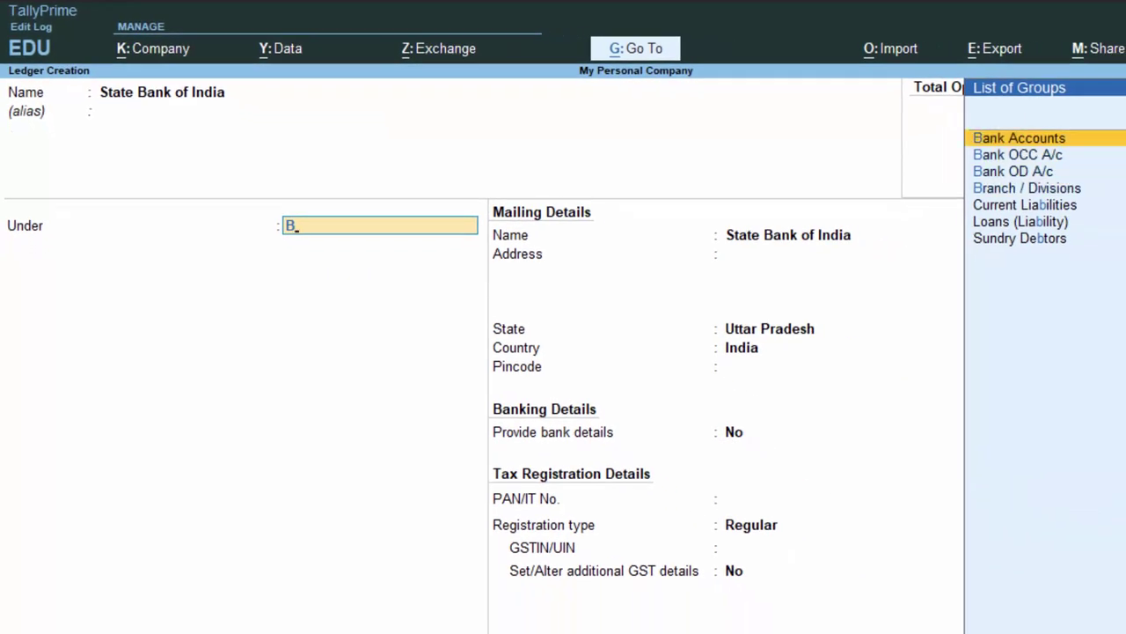
key(Return)
- Enter the bank account number and branch Deoria, leaving IFS, SWIFT and BSR codes blank
text(2)
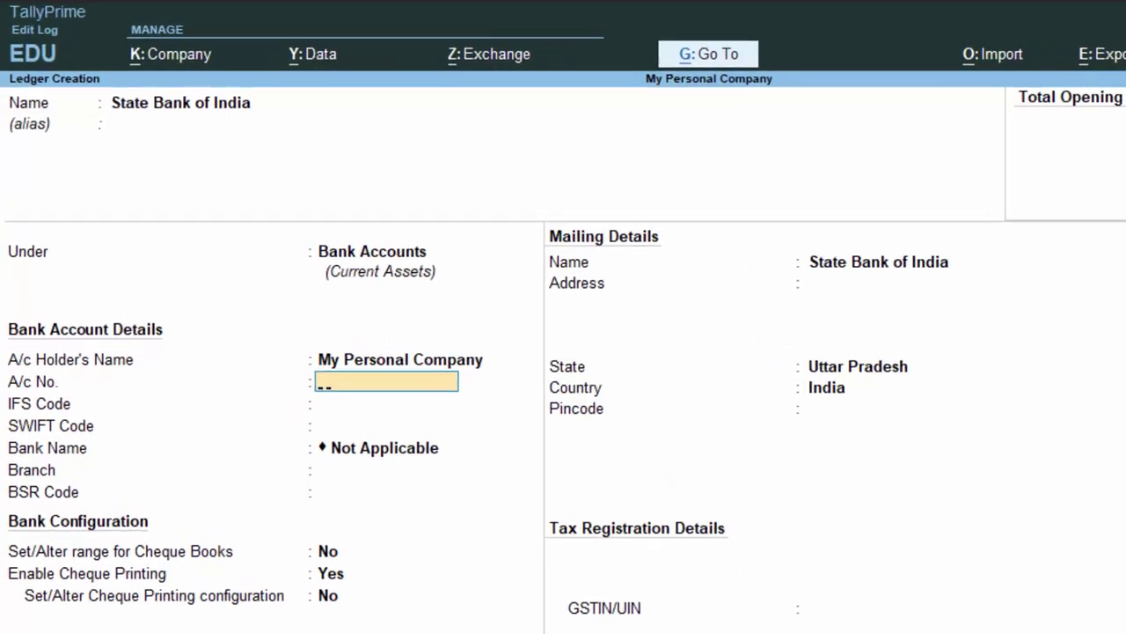
text(223)
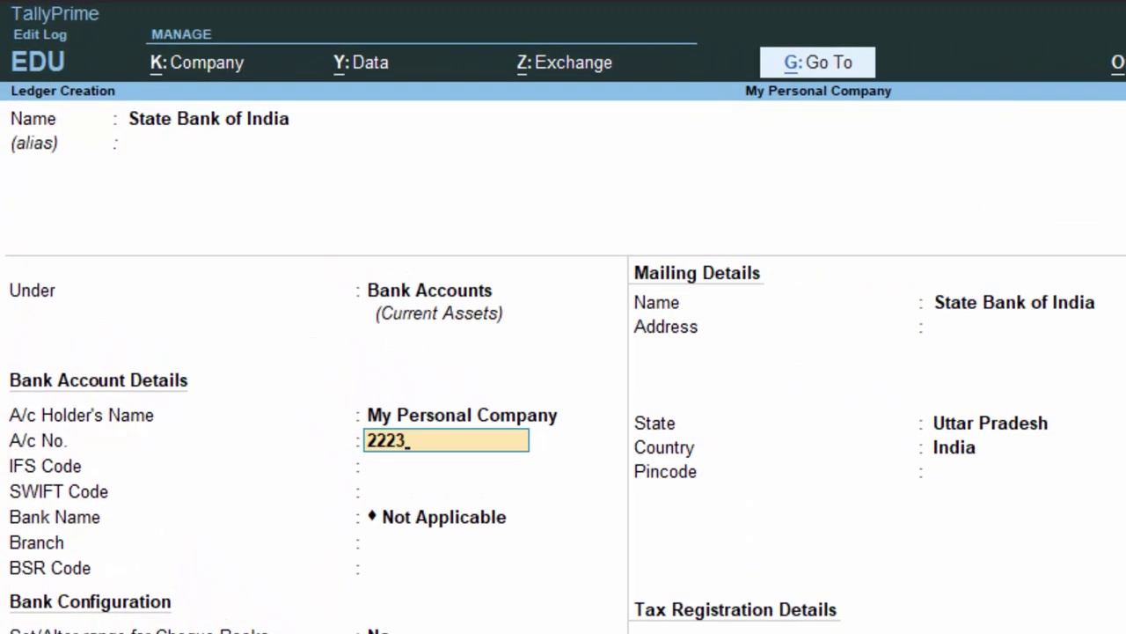
text(45)
text(678)
text(90)
key(Return)
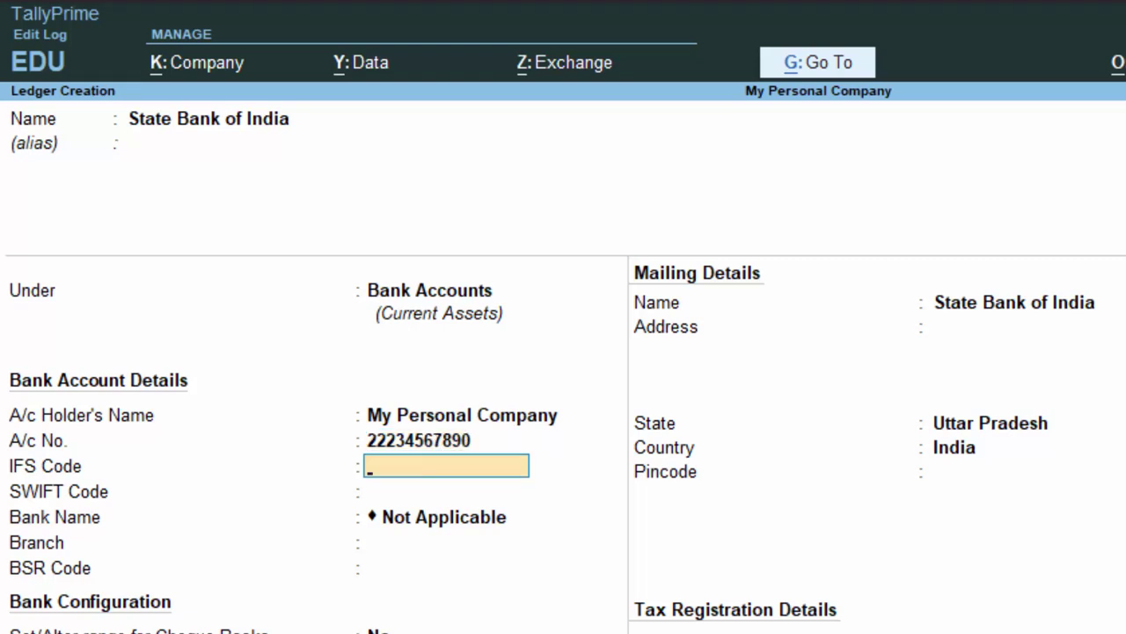
key(Return)
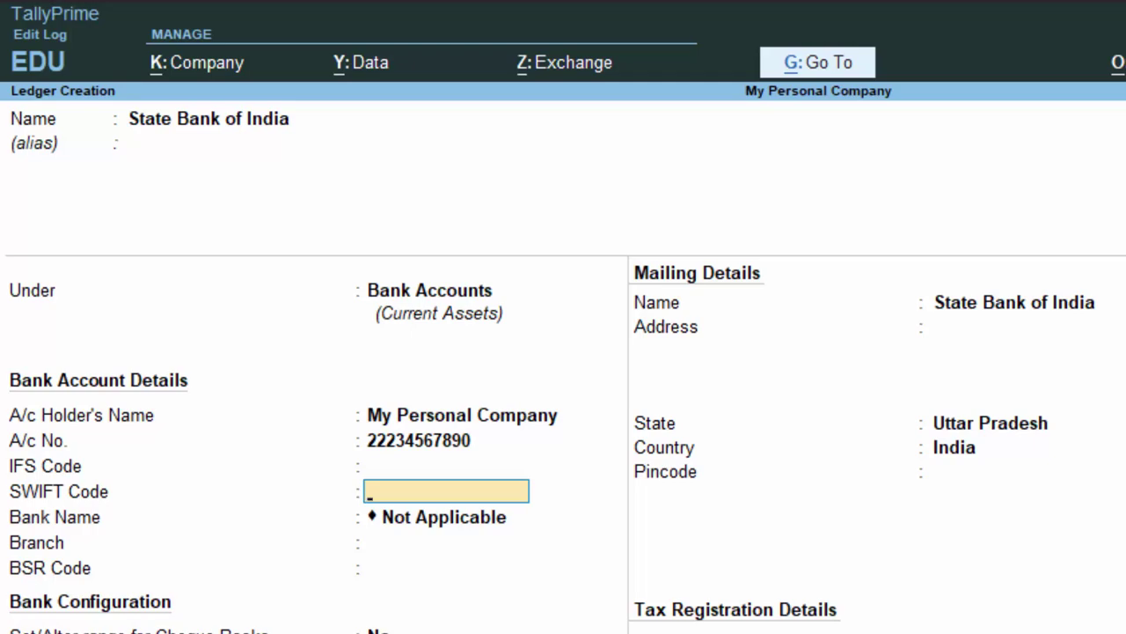
key(Return)
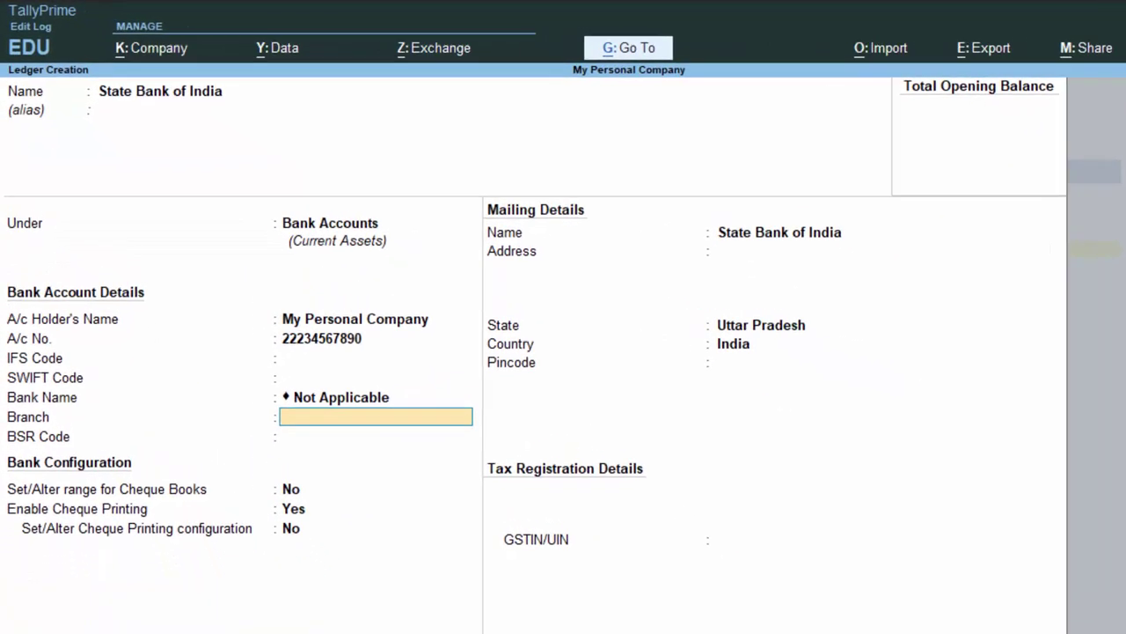
text(Deori)
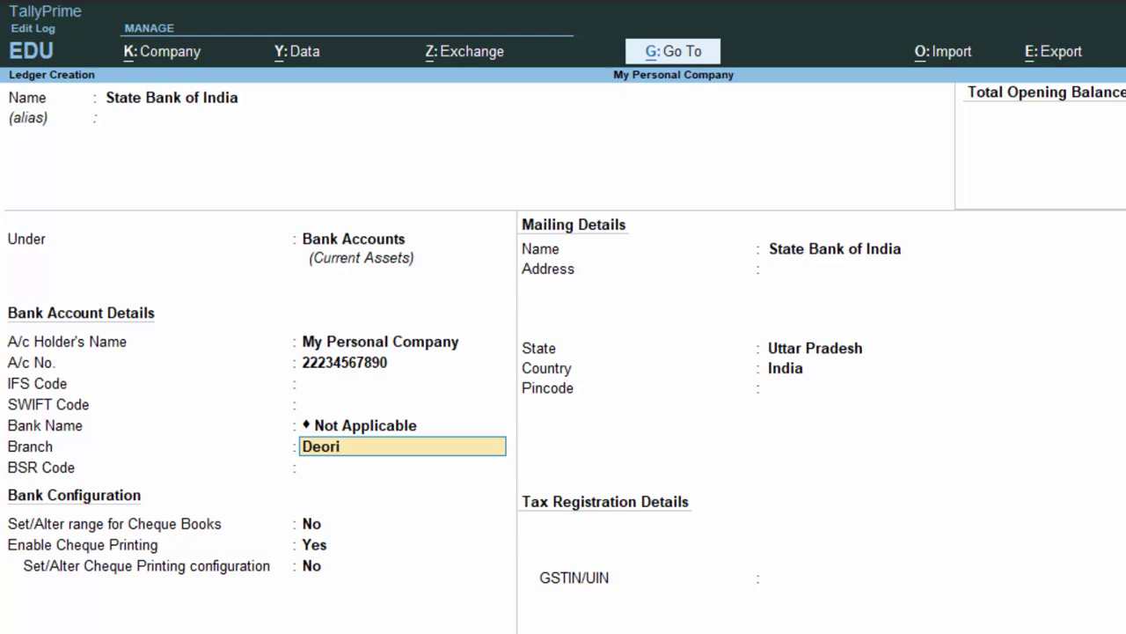
text(a)
key(Return)
key(Return)
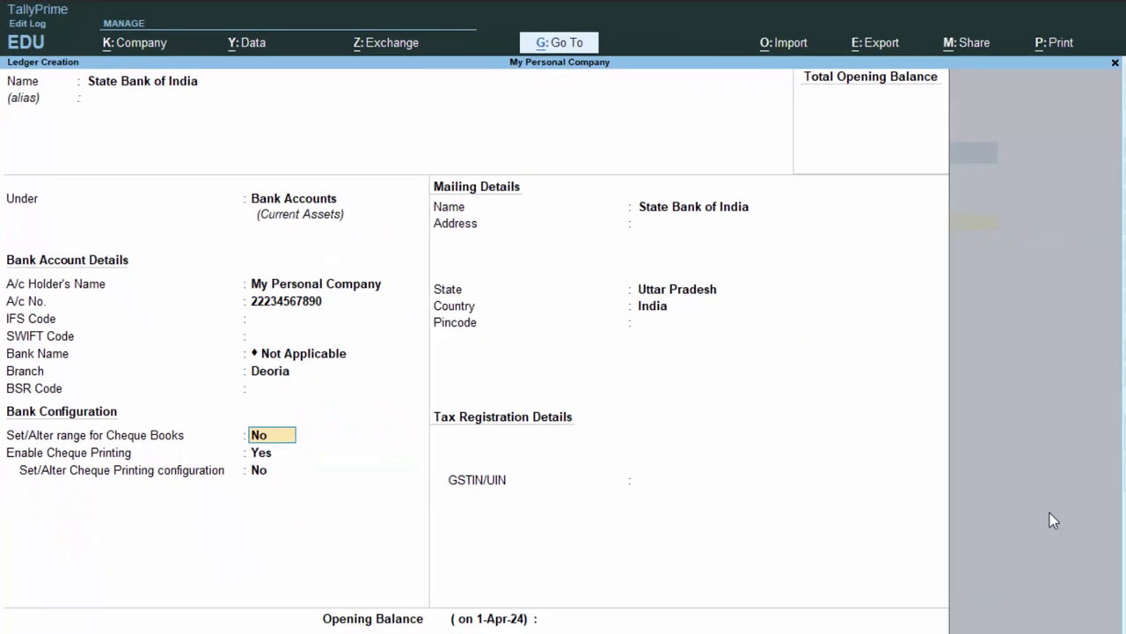
key(Return)
key(Return)
key(Return)
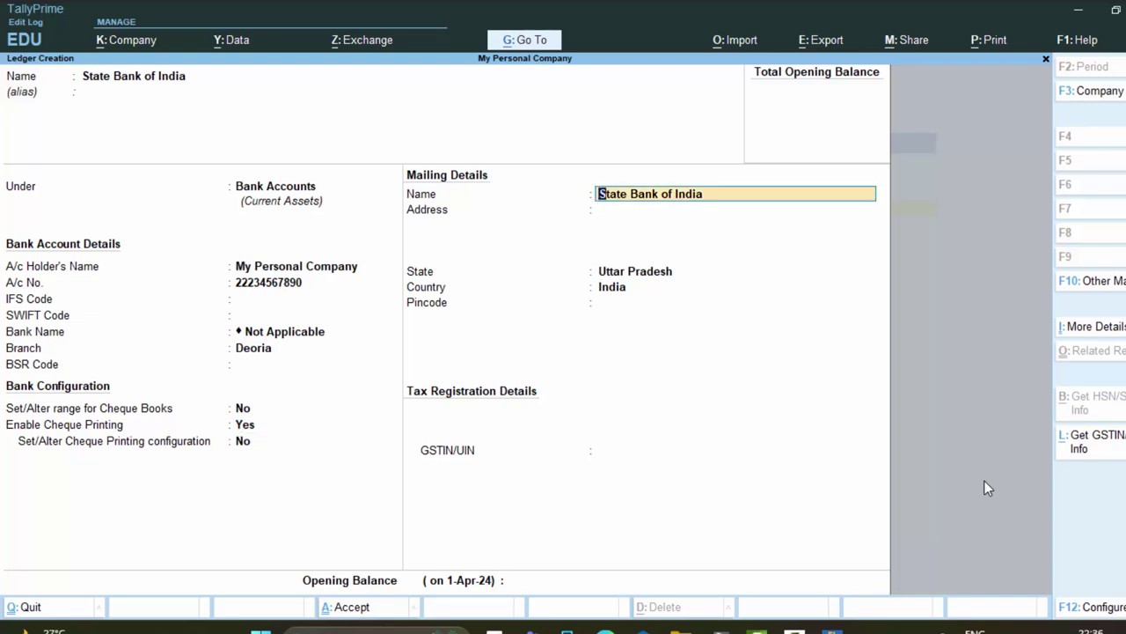
key(Return)
key(Return)
key(Return)
key(Return)
key(Return)
key(Return)
key(Return)
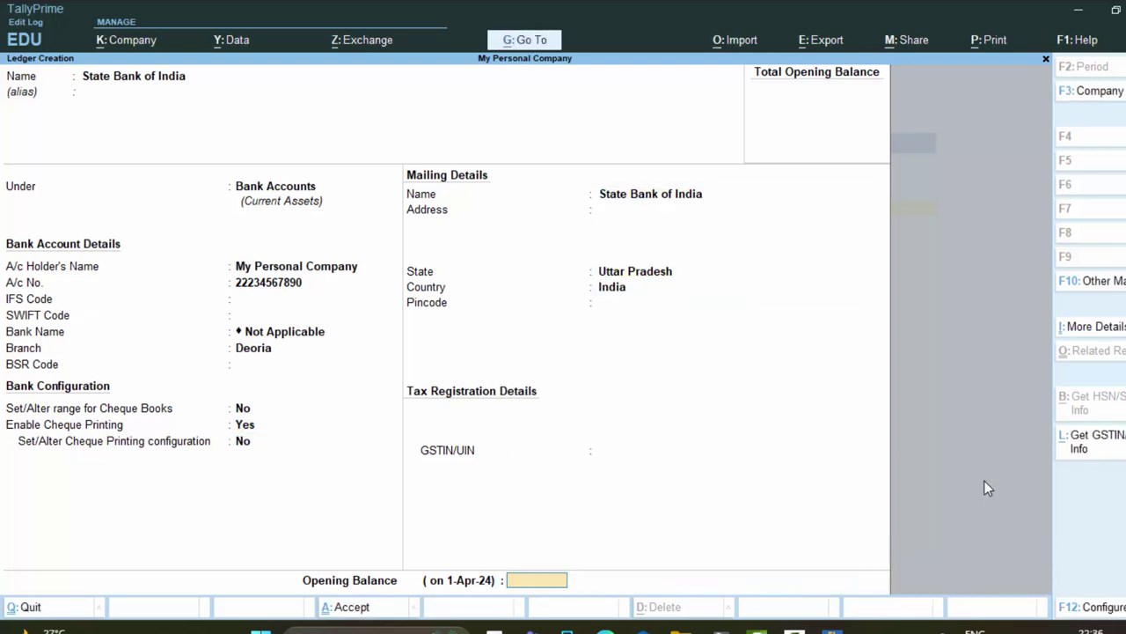
key(Return)
key(Return)
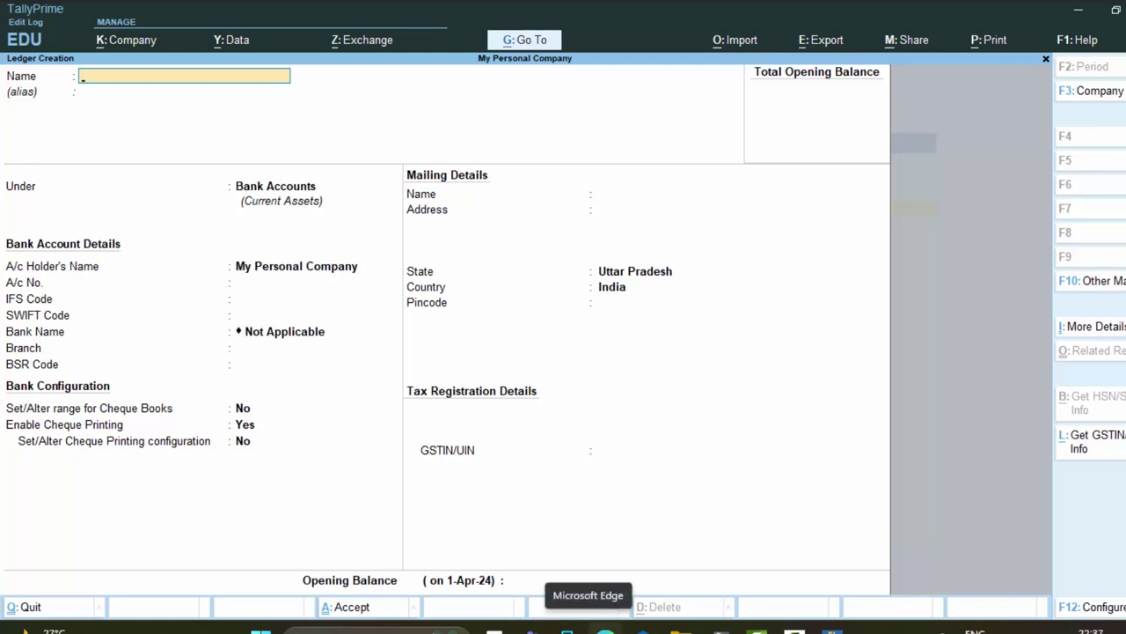
- Discard the blank ledger form and open State Bank of India for alteration
key(Escape)
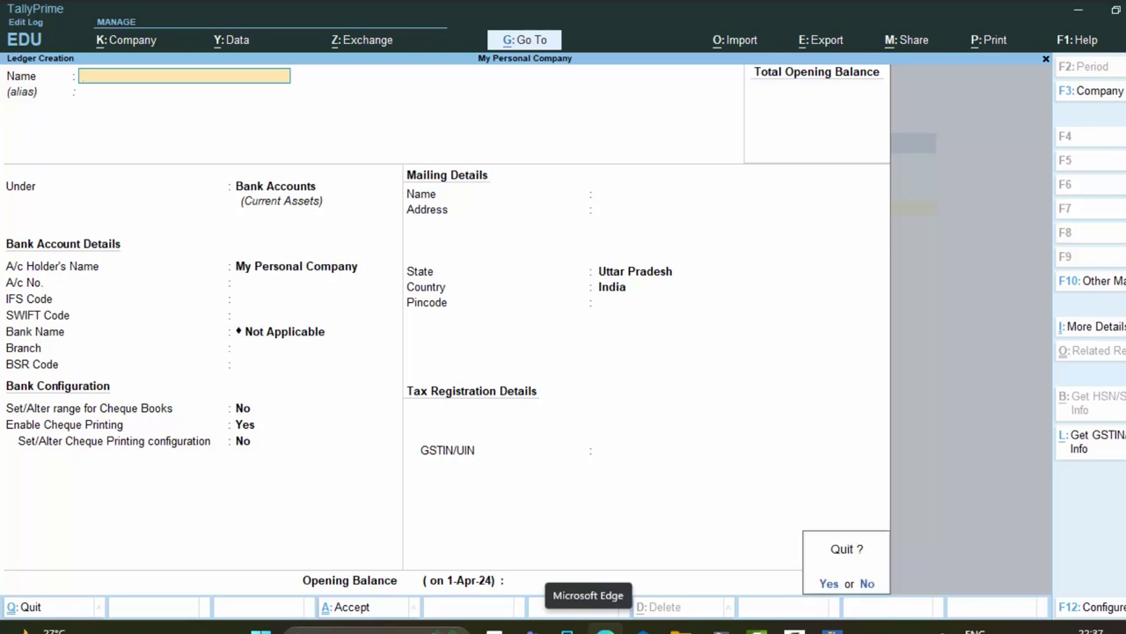
key(y)
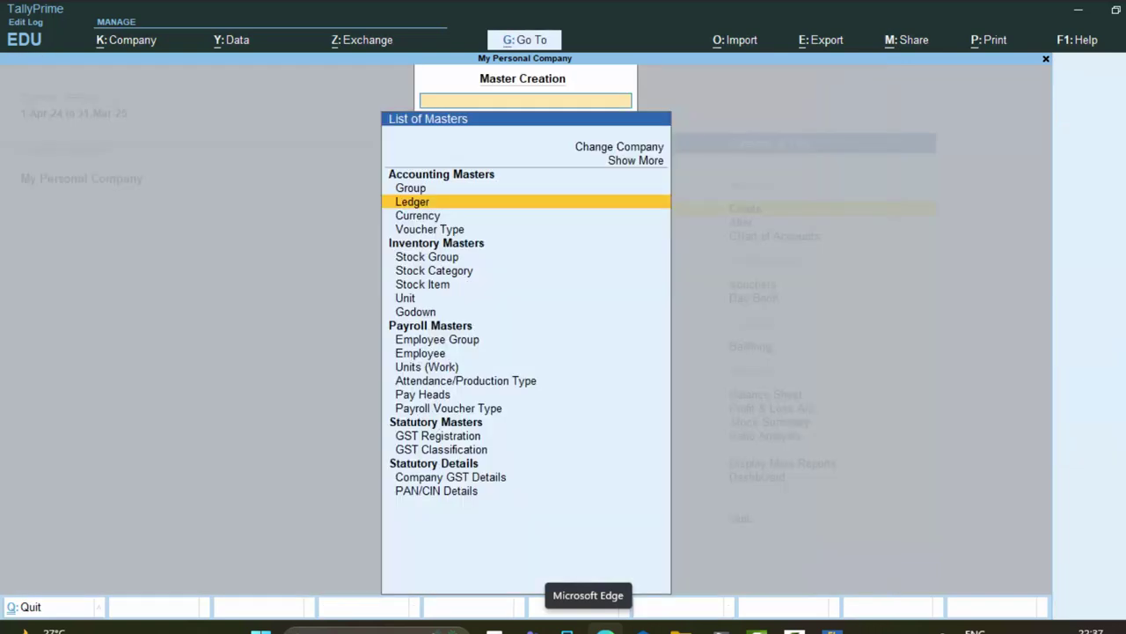
key(Escape)
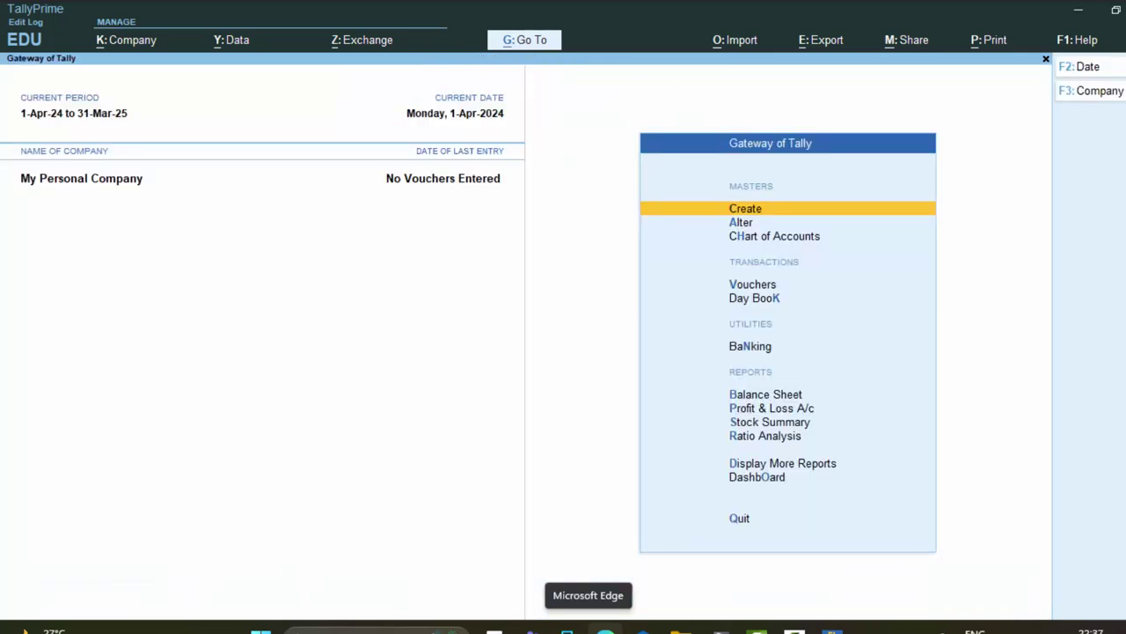
key(Down)
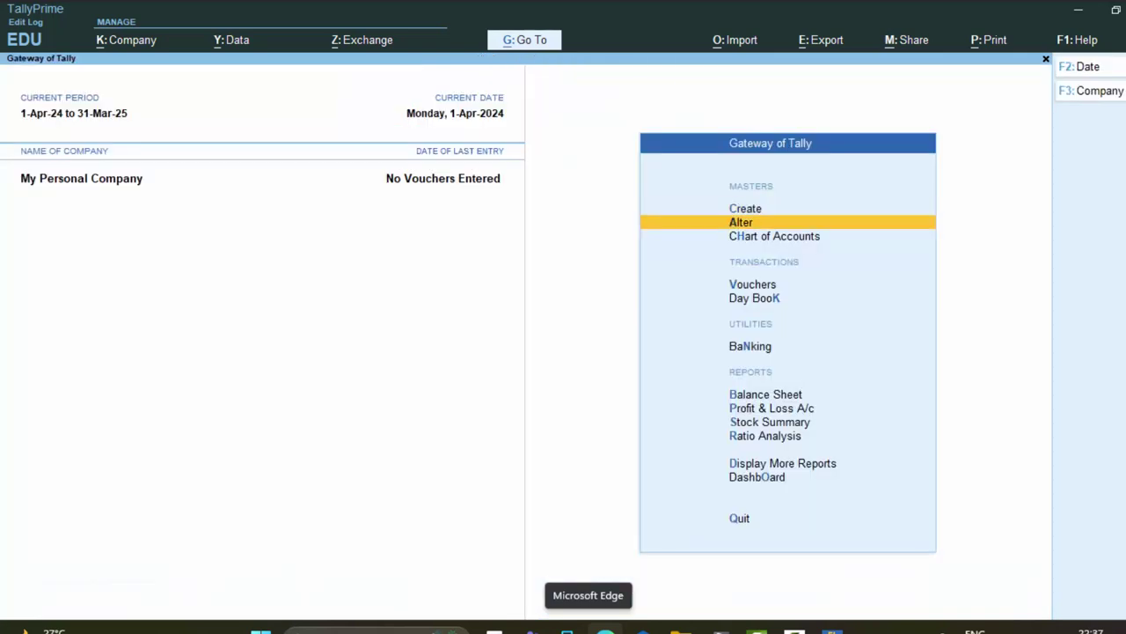
key(Return)
key(Down)
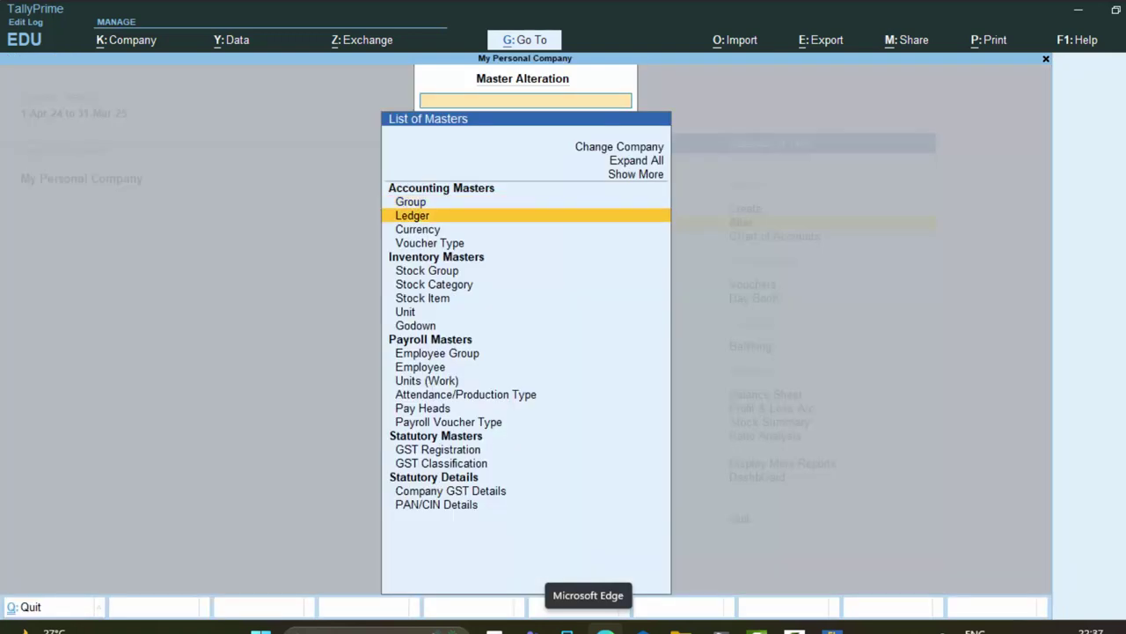
key(Return)
key(Down)
key(Down)
key(Return)
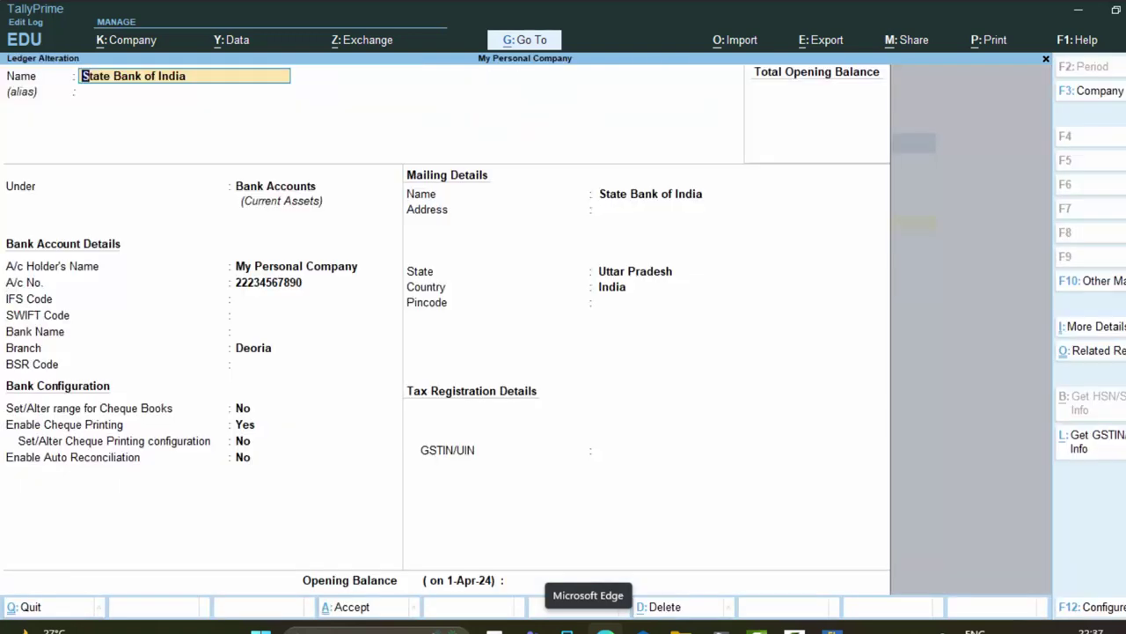
- Give the ledger a 50,000 Dr opening balance and save it
key(Return)
key(Return)
key(Return)
key(Return)
key(Return)
key(Return)
key(Return)
key(Return)
key(Return)
key(Return)
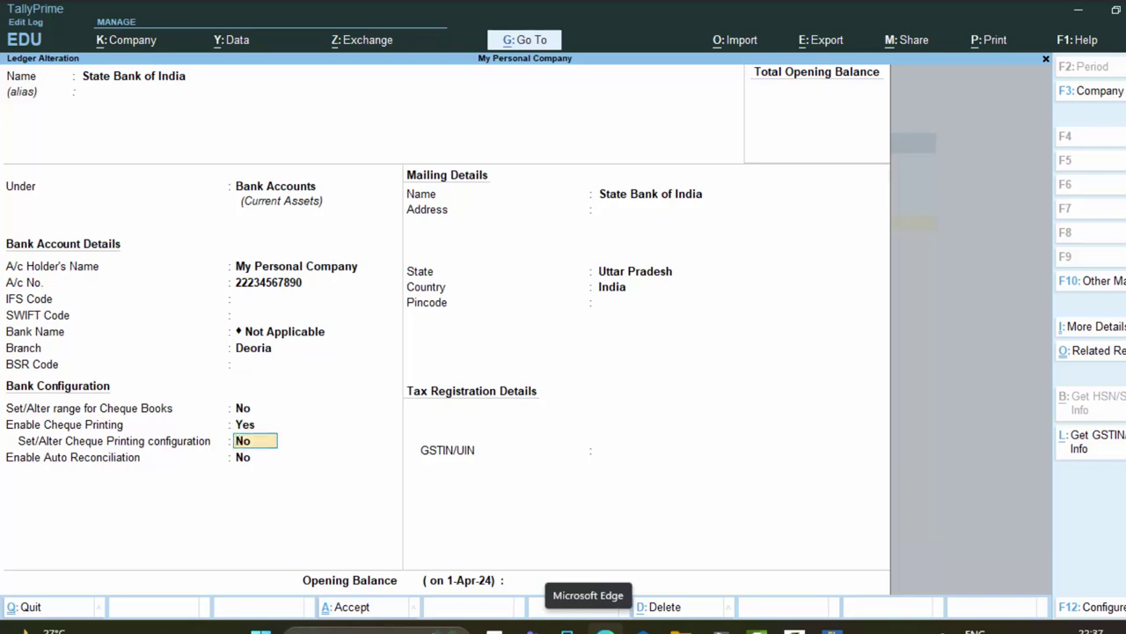
key(Return)
key(Return)
key(Return)
key(Return)
key(Return)
key(Return)
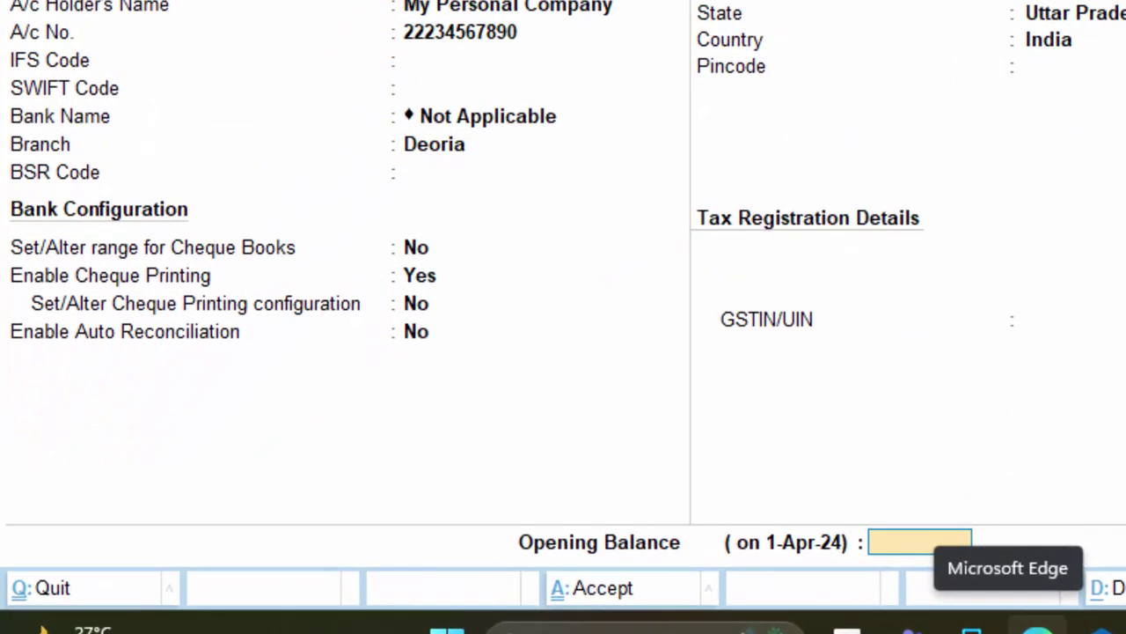
text(5)
text(0000)
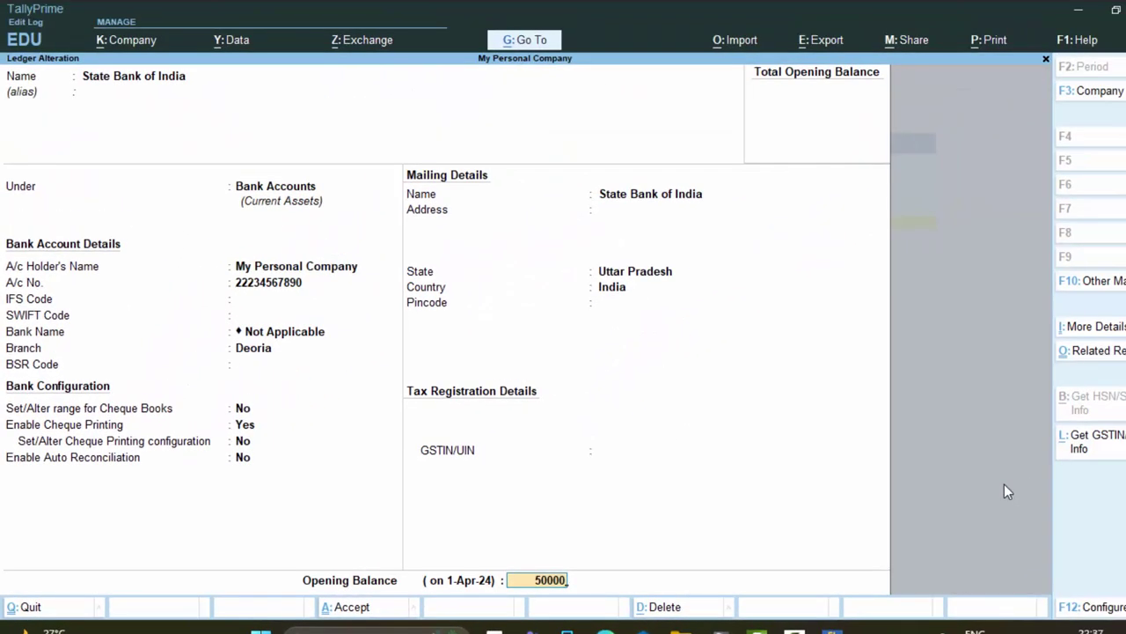
key(Return)
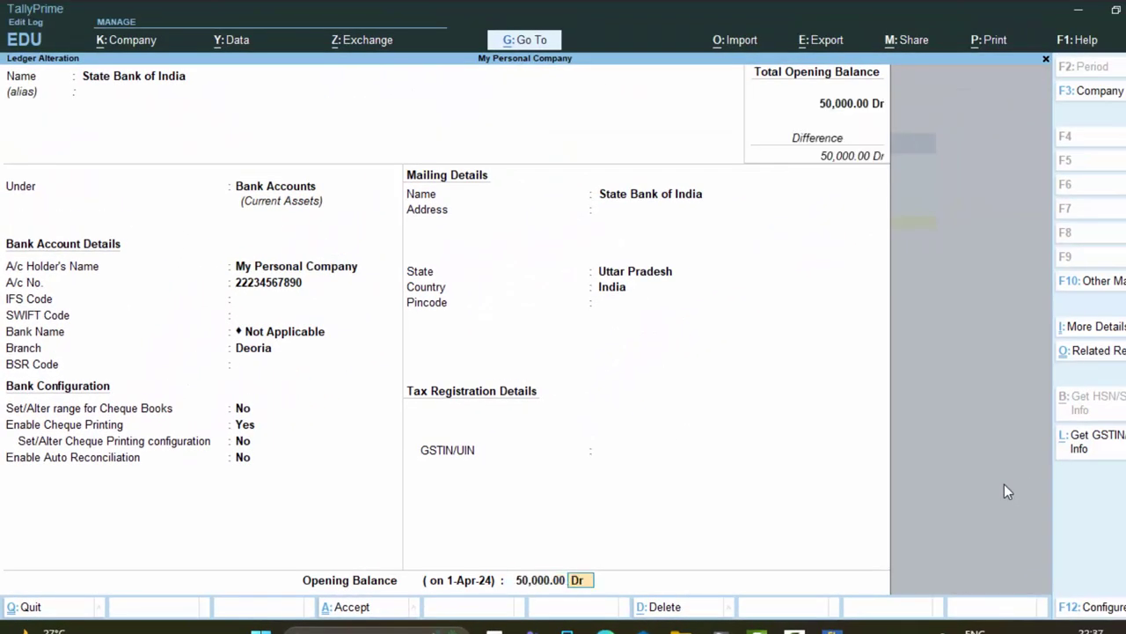
key(Return)
key(Return)
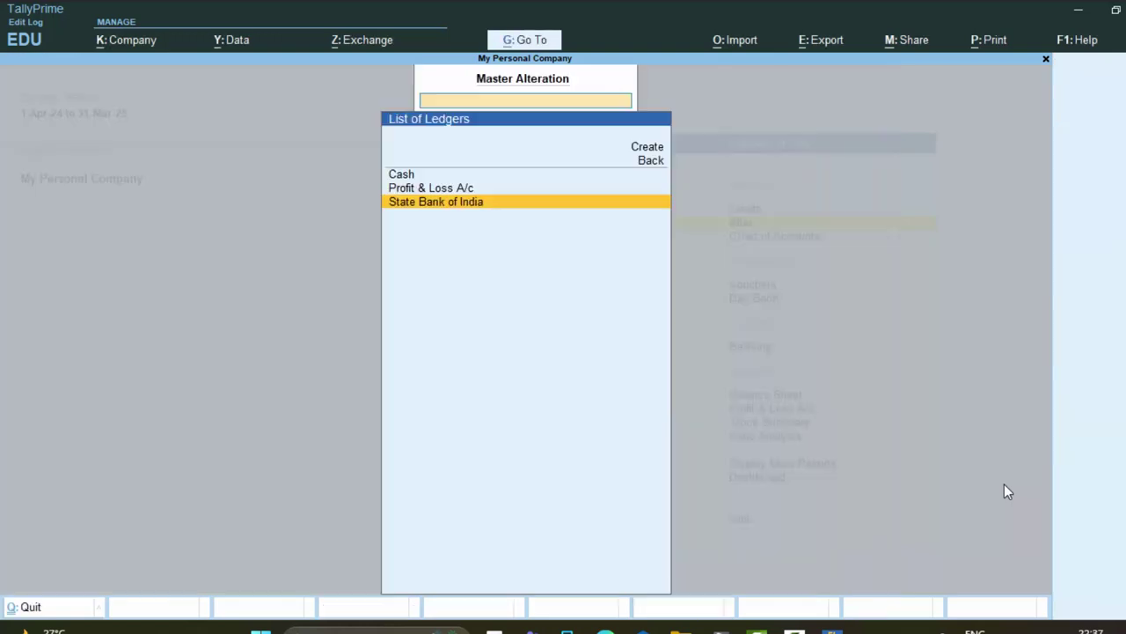
- Return to Gateway of Tally, briefly opening and closing voucher entry
key(Escape)
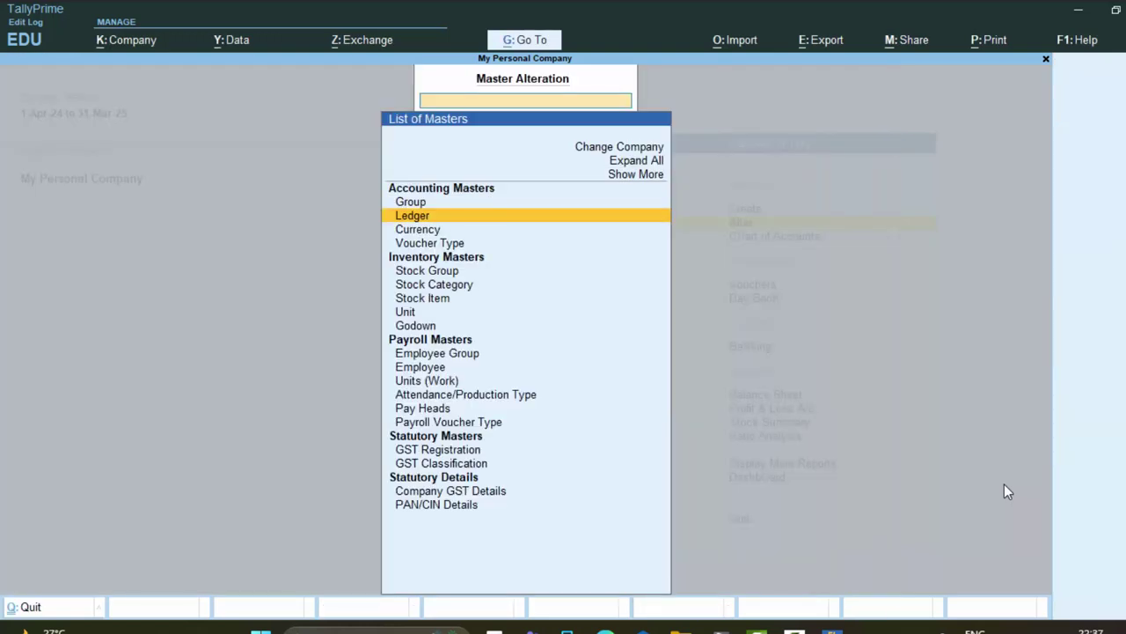
key(Escape)
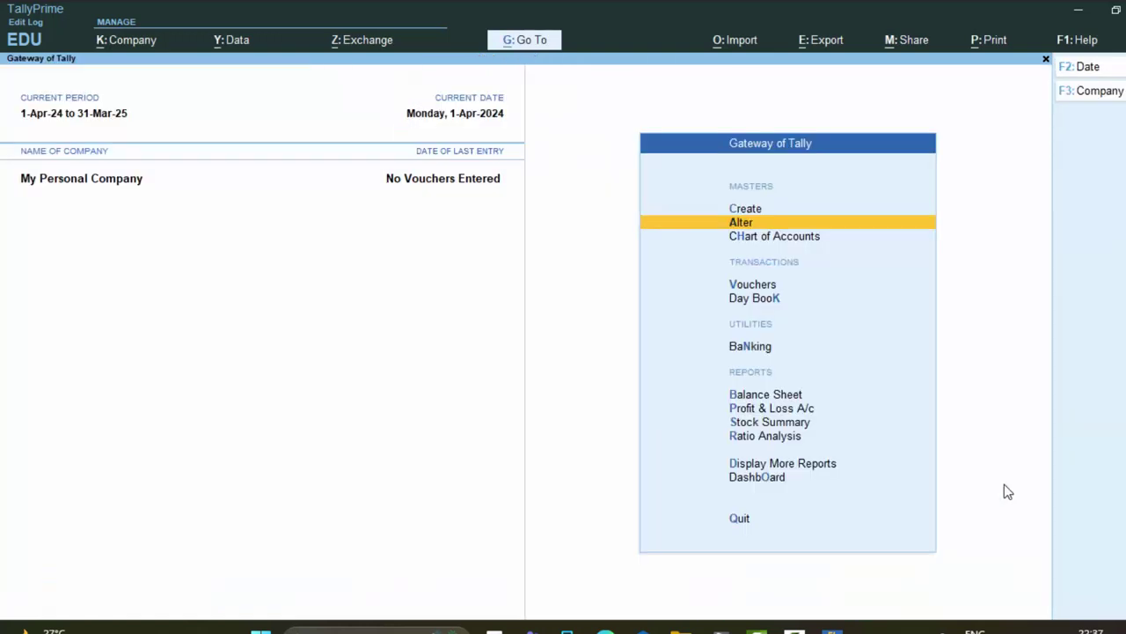
key(v)
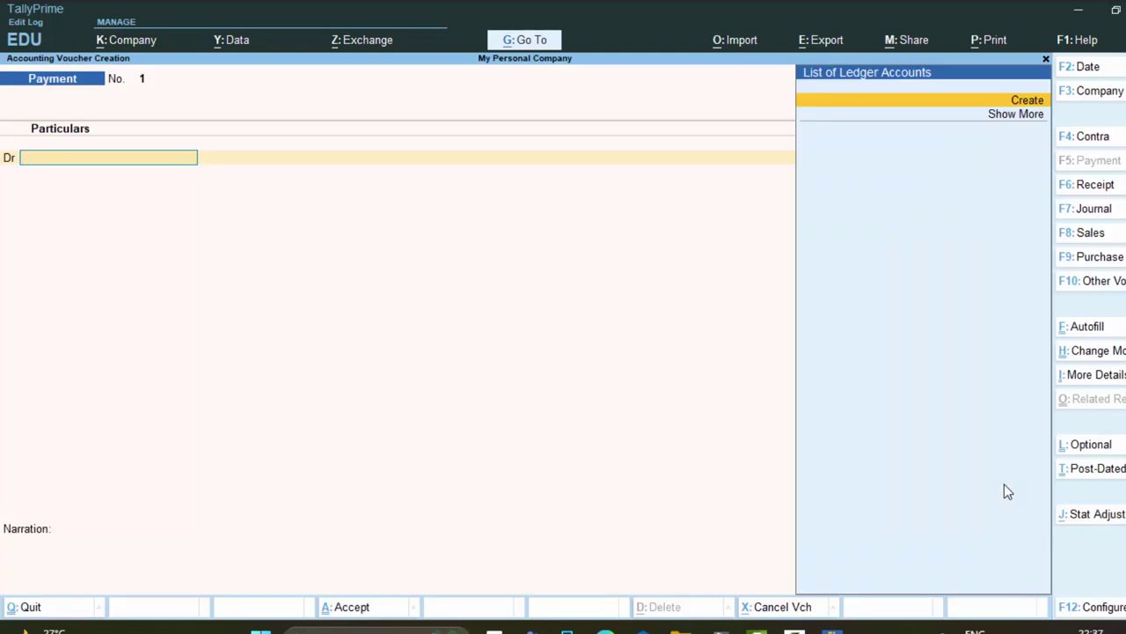
key(Escape)
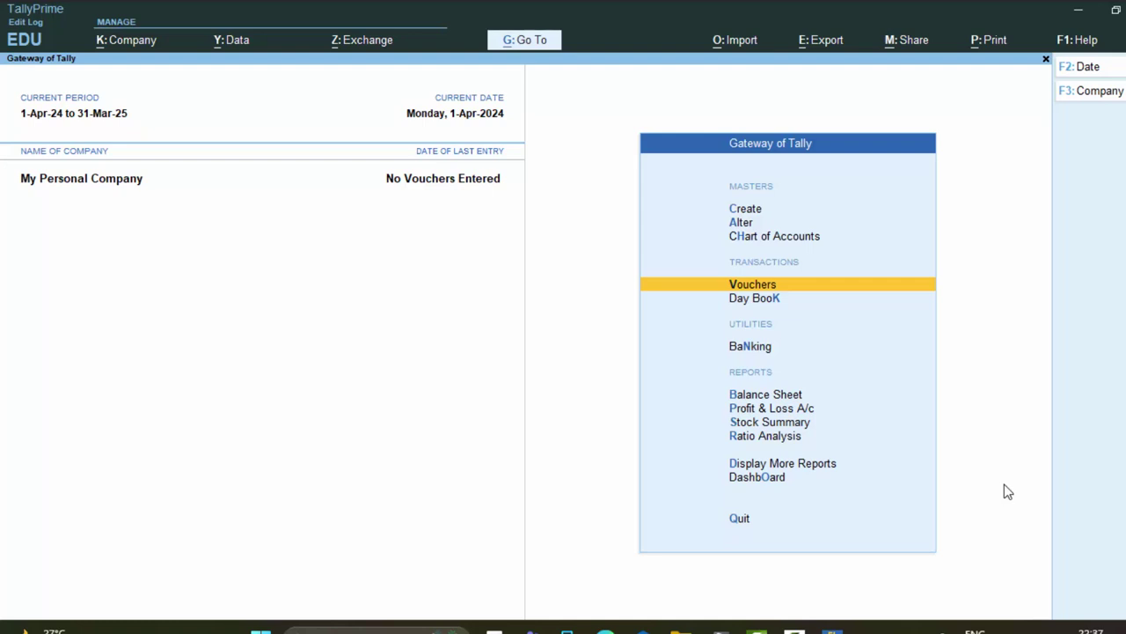
- Open the list of masters to create and move down toward Employee
key(Up)
key(Up)
key(Up)
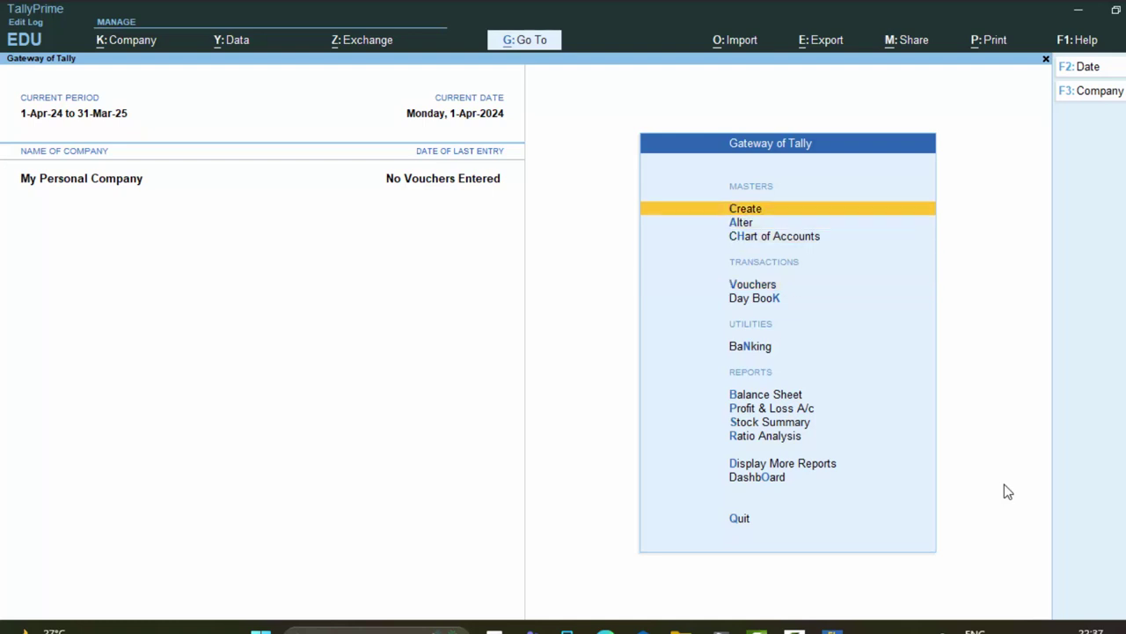
key(Return)
key(Down)
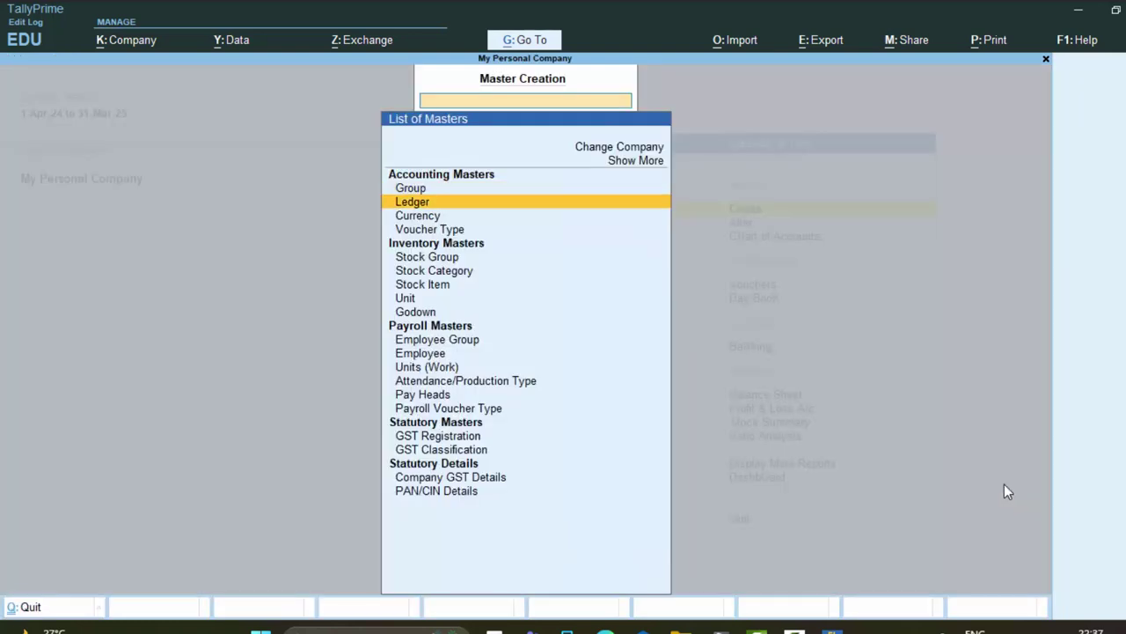
key(Down)
key(Down)
key(Down)
key(Down)
key(Down)
key(Down)
key(Down)
key(Down)
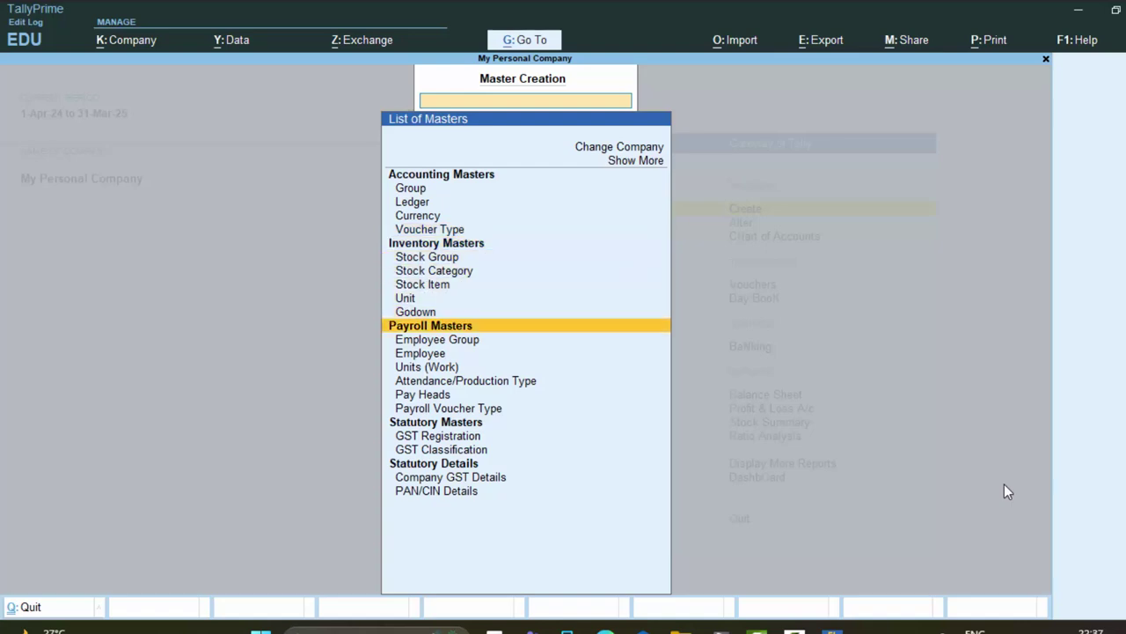
key(Down)
key(Down)
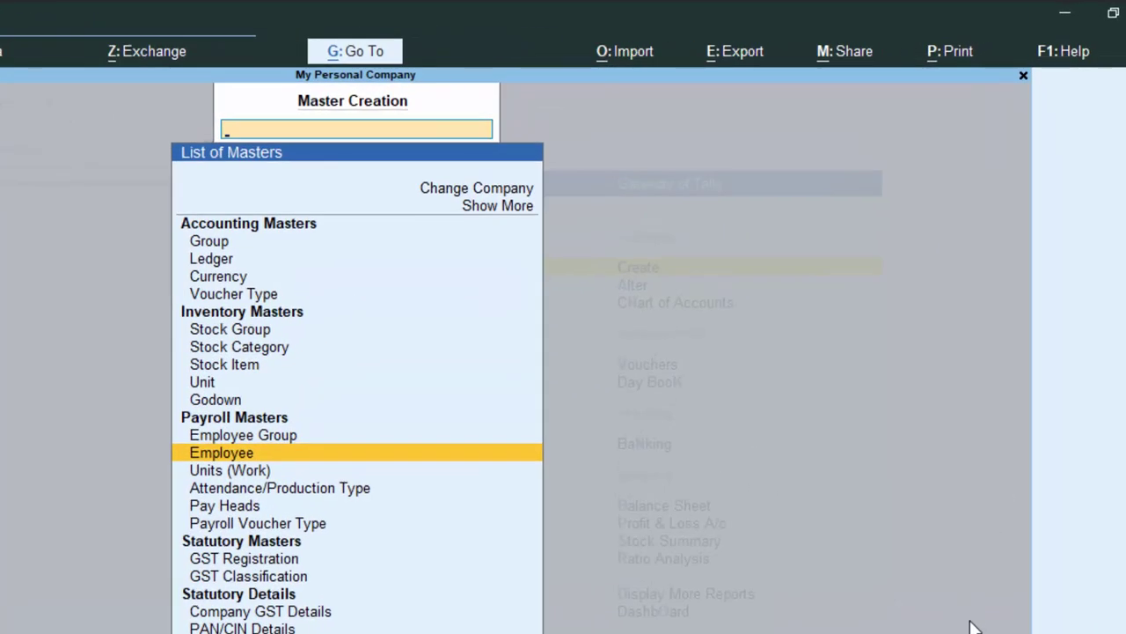
- Enter Raj as the new employee's name and start a new employee group with Alt+C
key(Return)
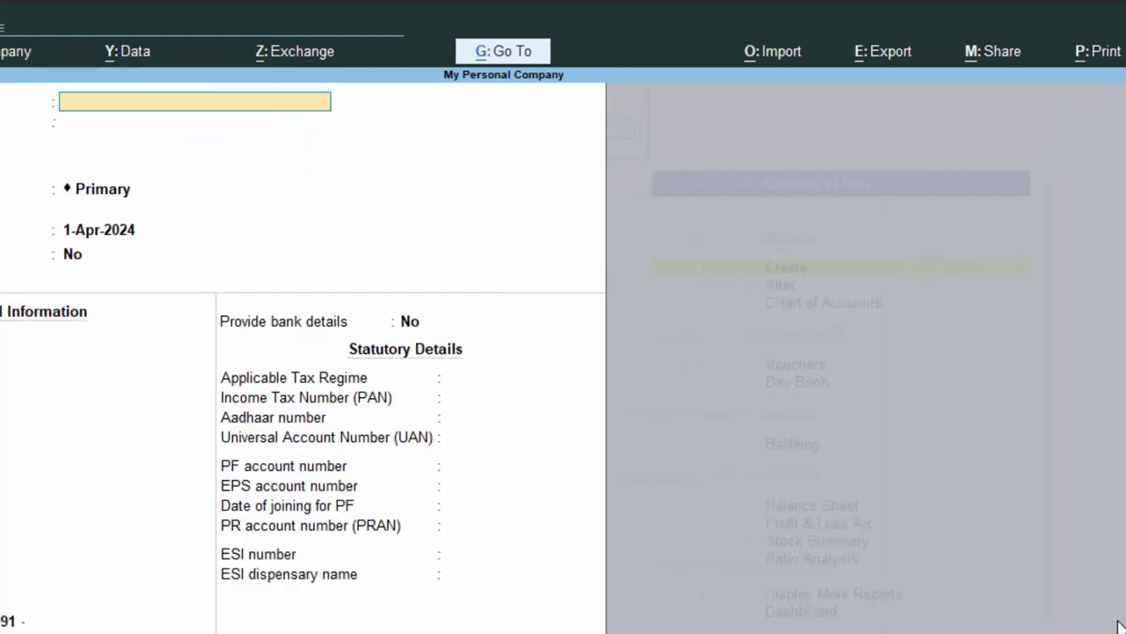
text(Ra)
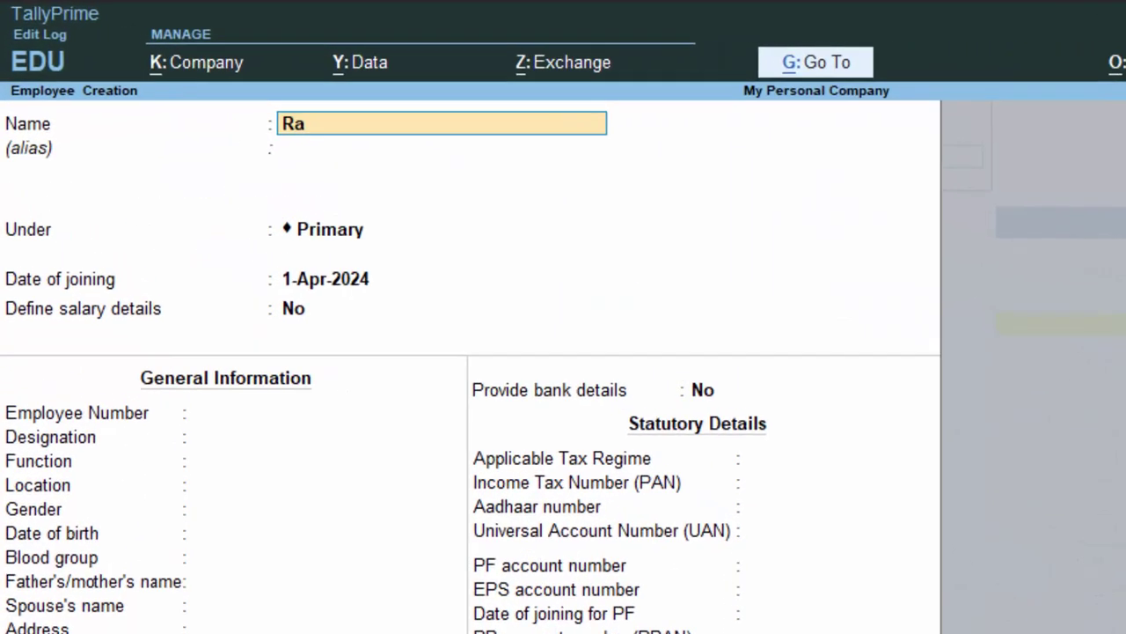
text(h)
key(BackSpace)
text(j)
key(Return)
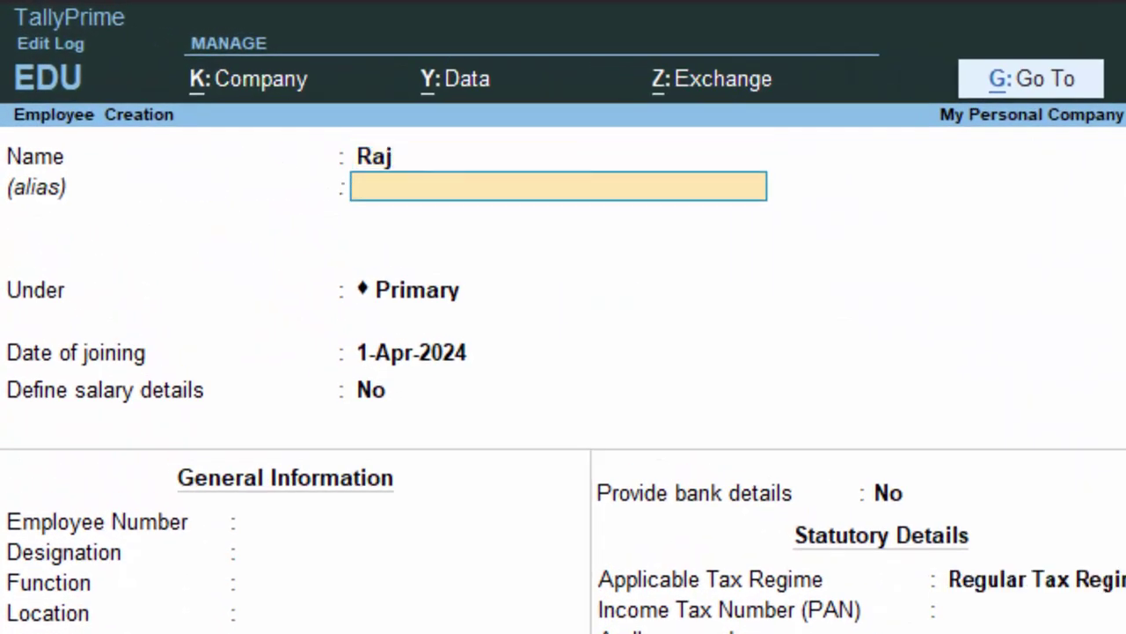
key(Return)
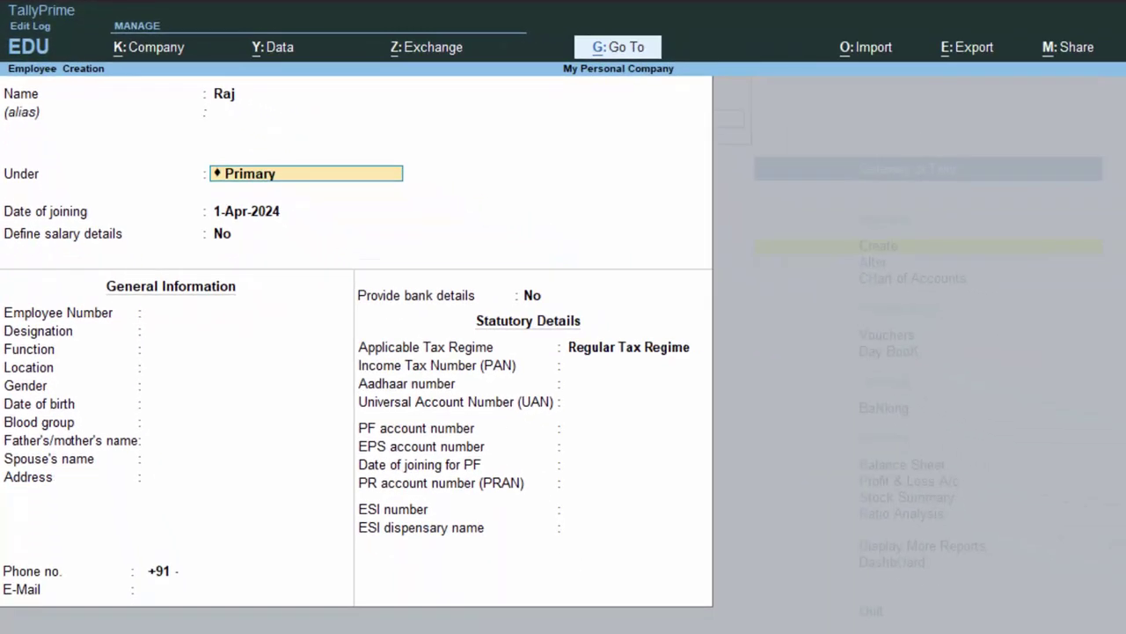
key(alt+c)
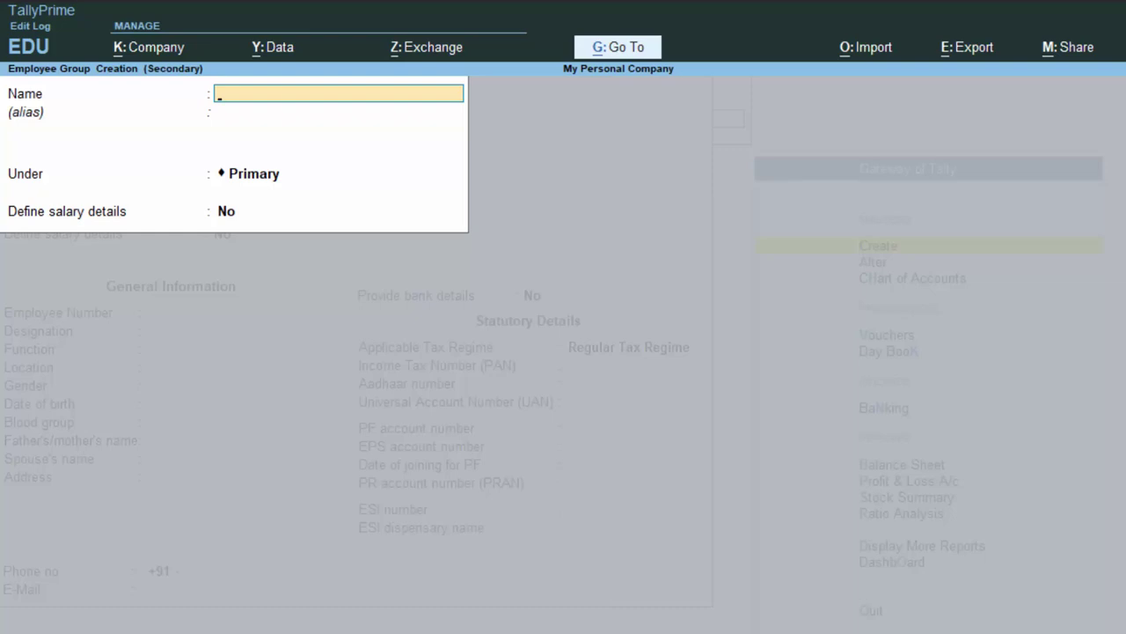
- Create the Accounts employee group and place Raj under it
text(Acc)
text(ounts)
key(Return)
key(Return)
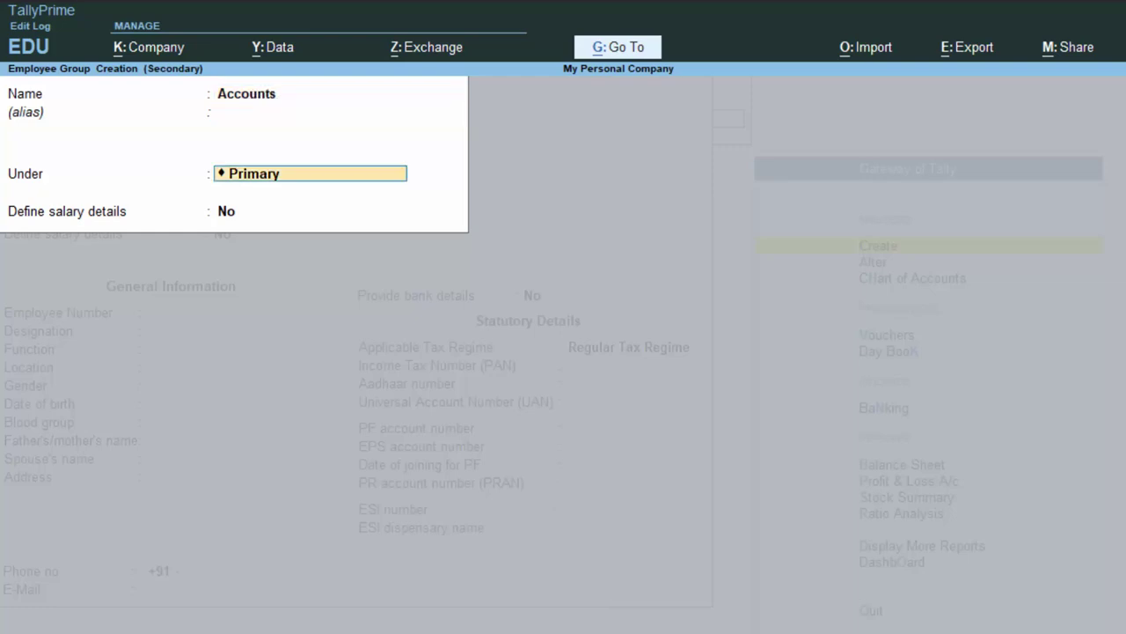
key(Return)
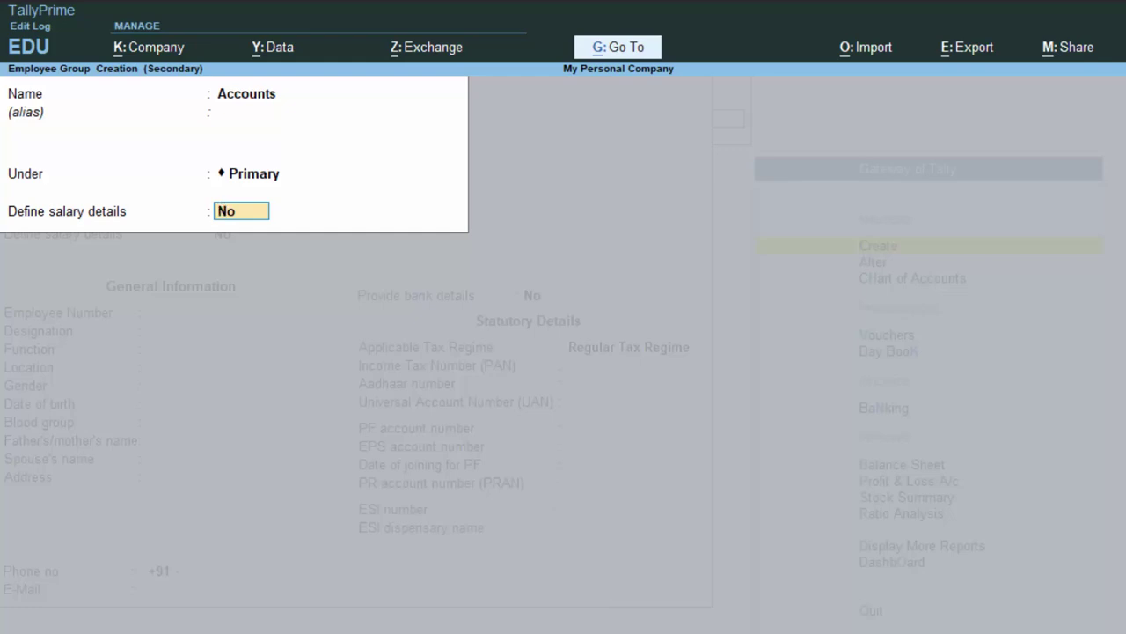
key(Return)
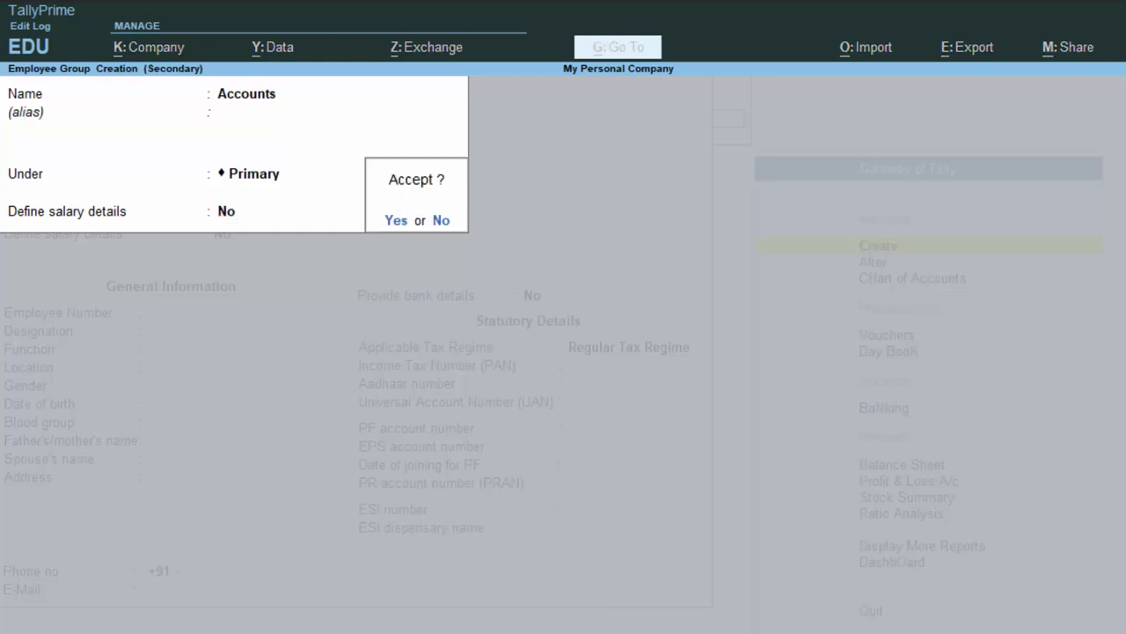
key(Return)
key(Return)
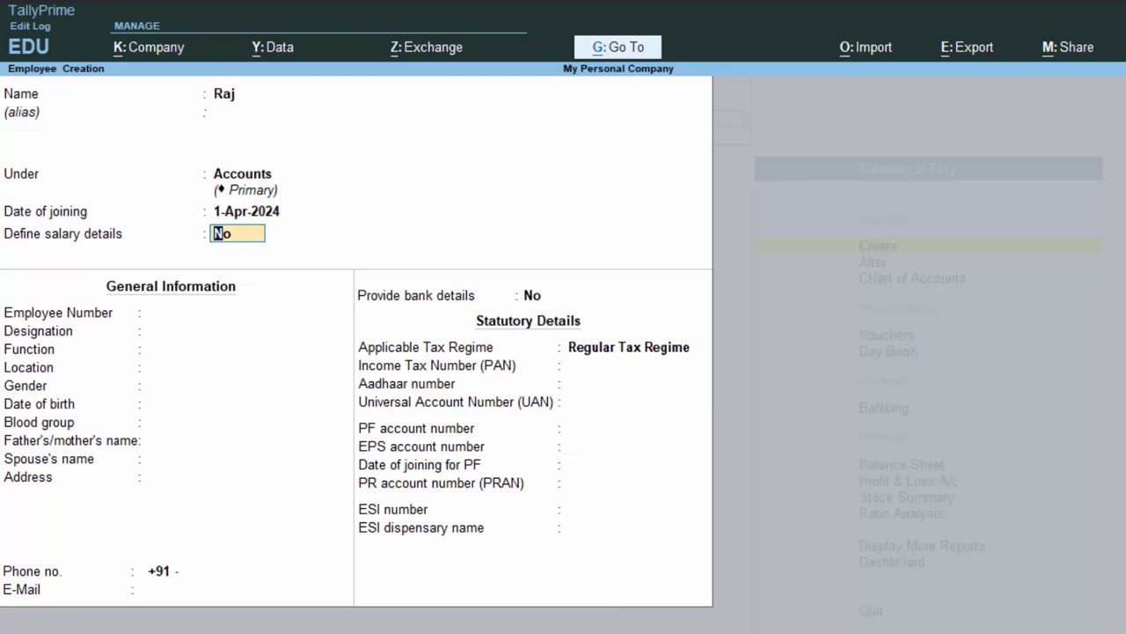
- Set Define salary details to Yes for Raj
text(y)
key(Return)
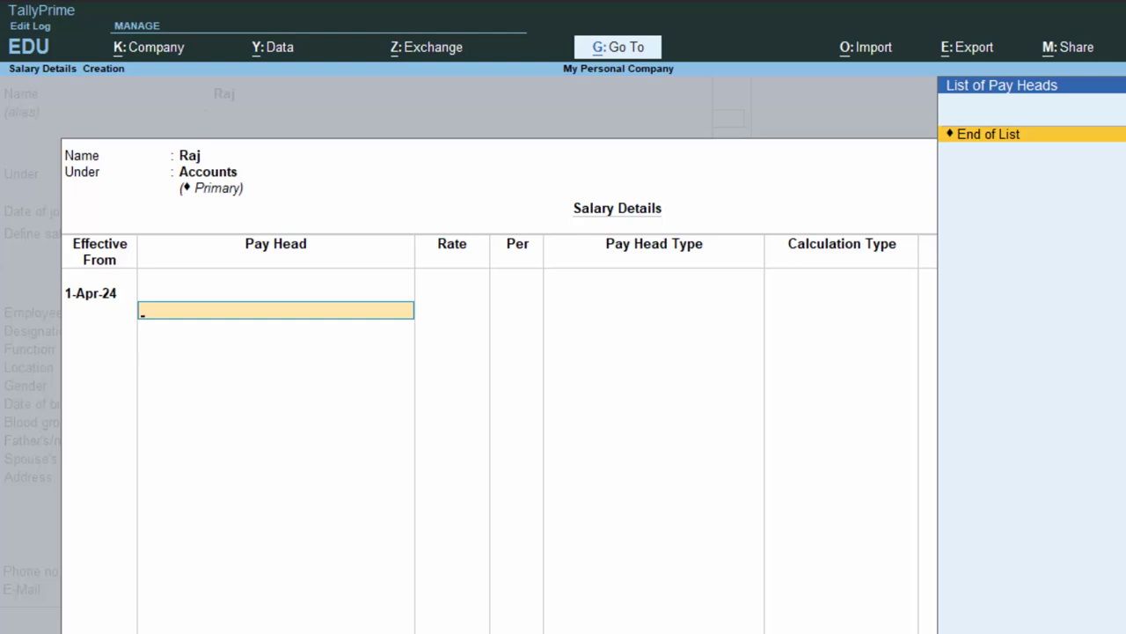
key(Up)
- Create pay head Basic Salary as a Fixed employee earning under Indirect Expenses
key(Return)
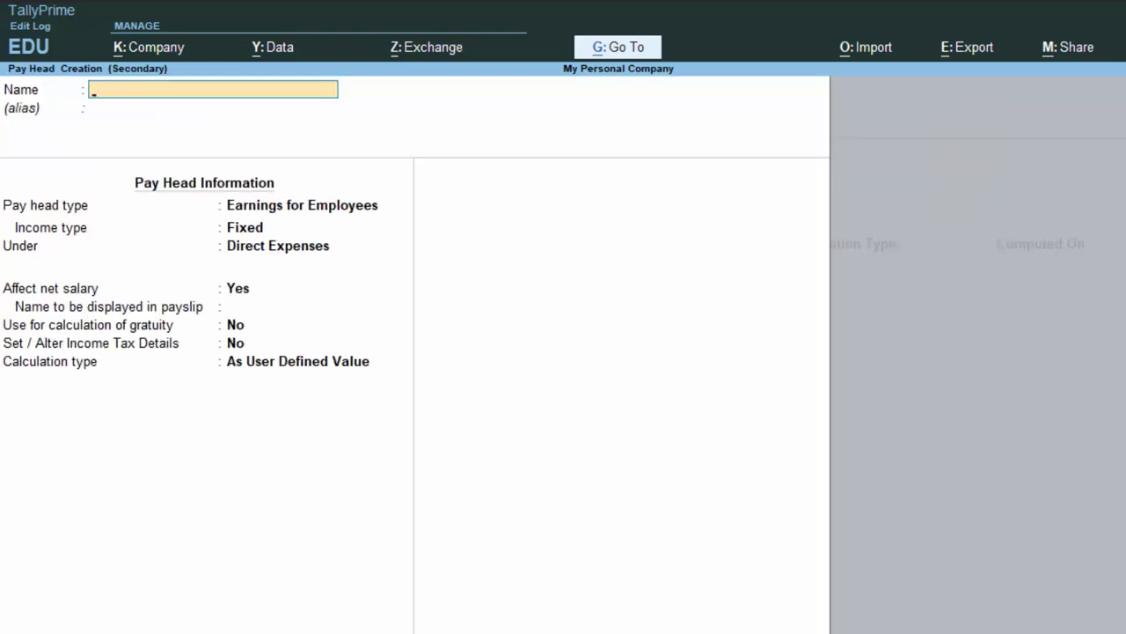
text(Basic )
text(Sal)
text(ary)
key(Return)
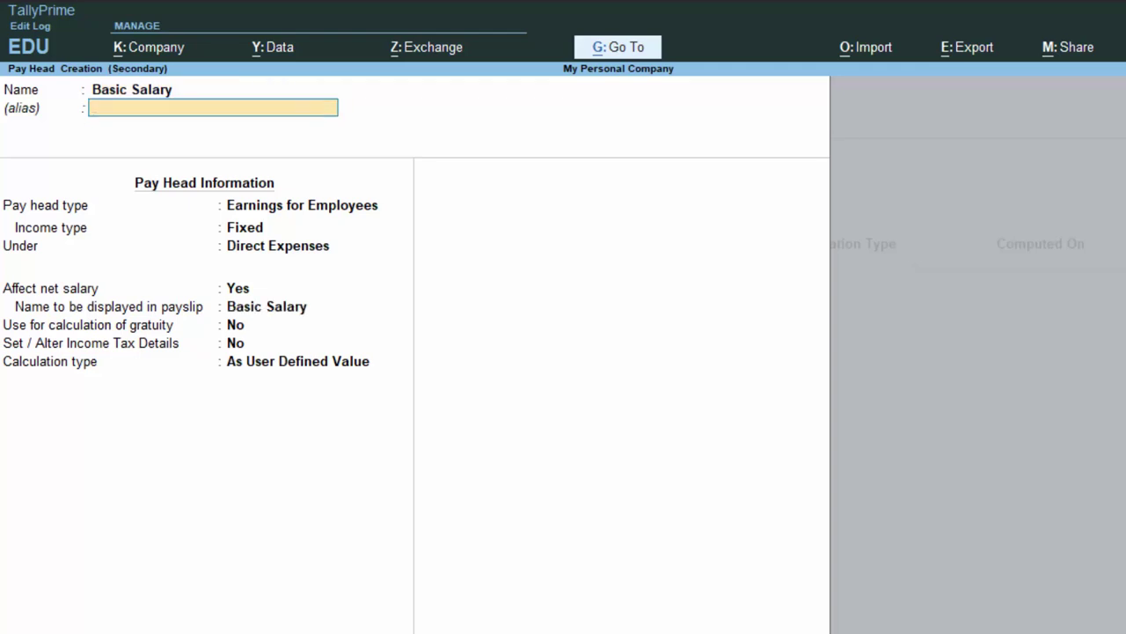
key(Return)
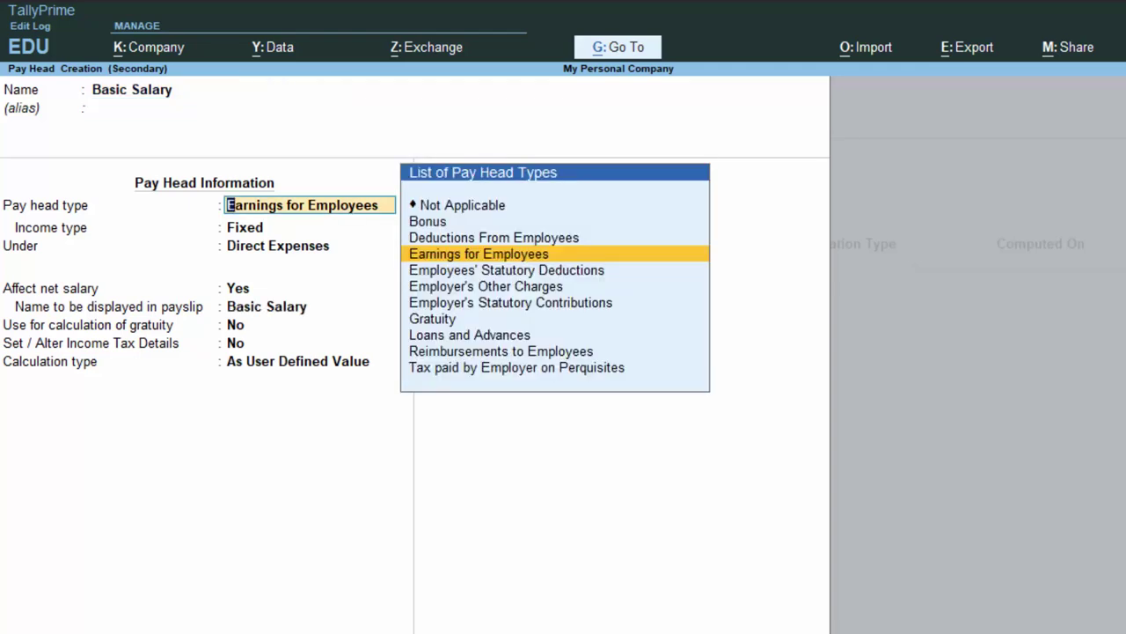
key(Return)
key(Return)
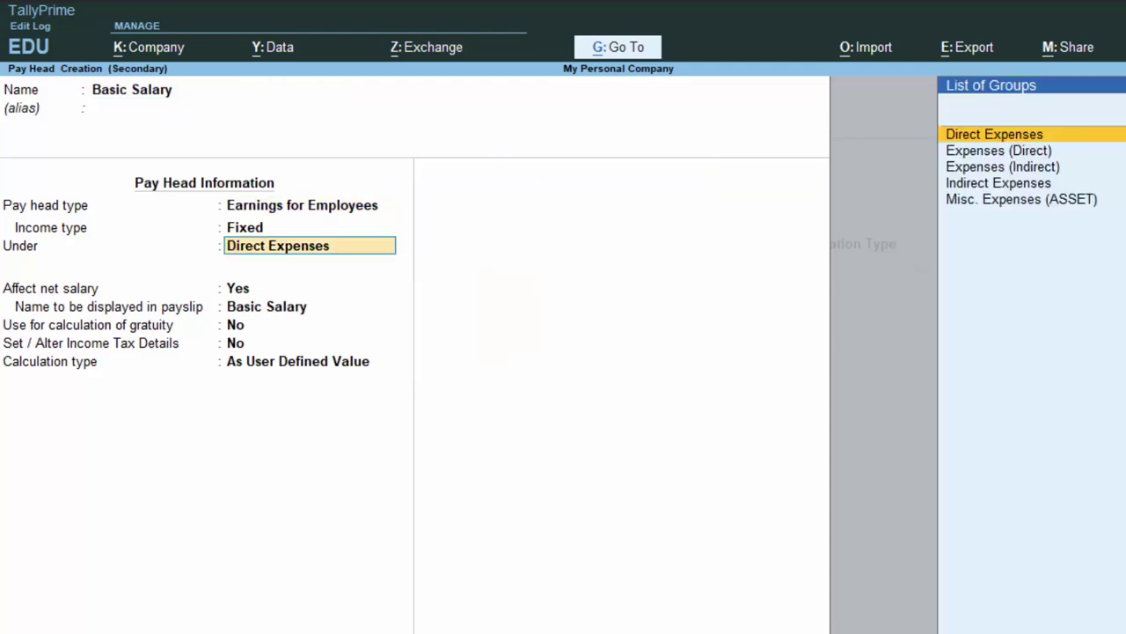
key(Down)
key(Down)
key(Down)
key(Return)
key(Return)
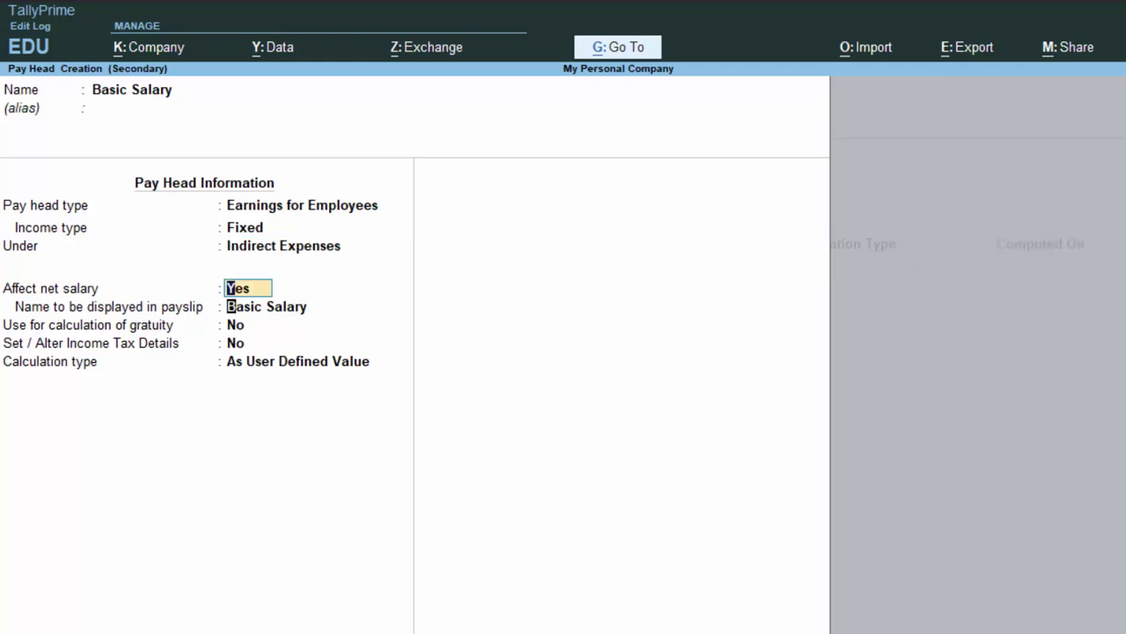
key(Return)
- Correct the calculation type entry and select On Attendance
key(Return)
key(Return)
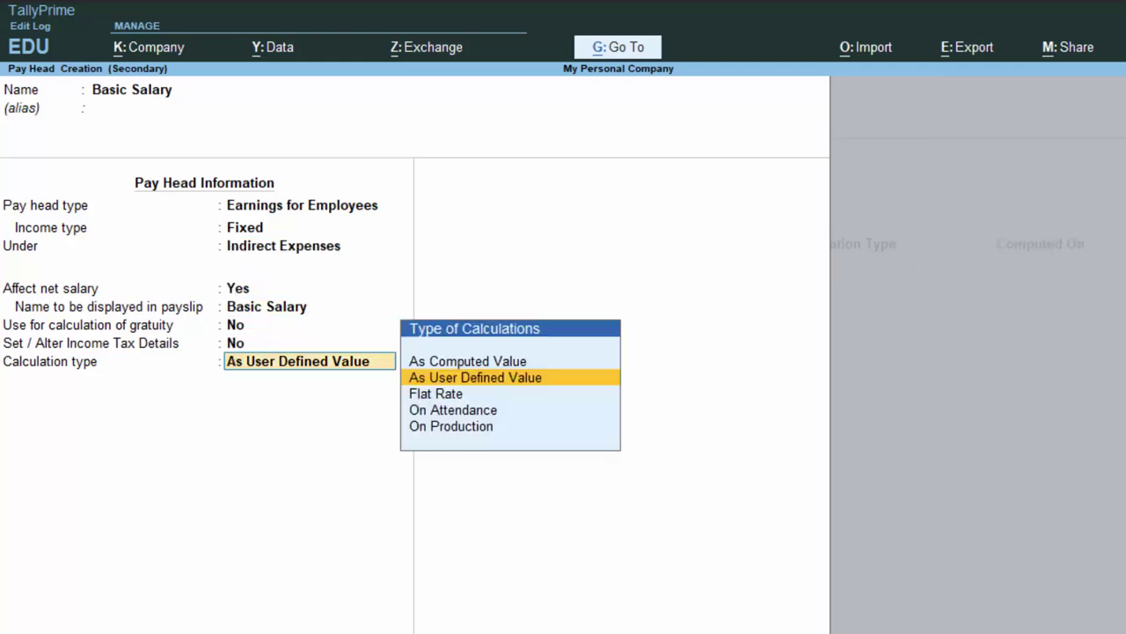
text(us)
key(Return)
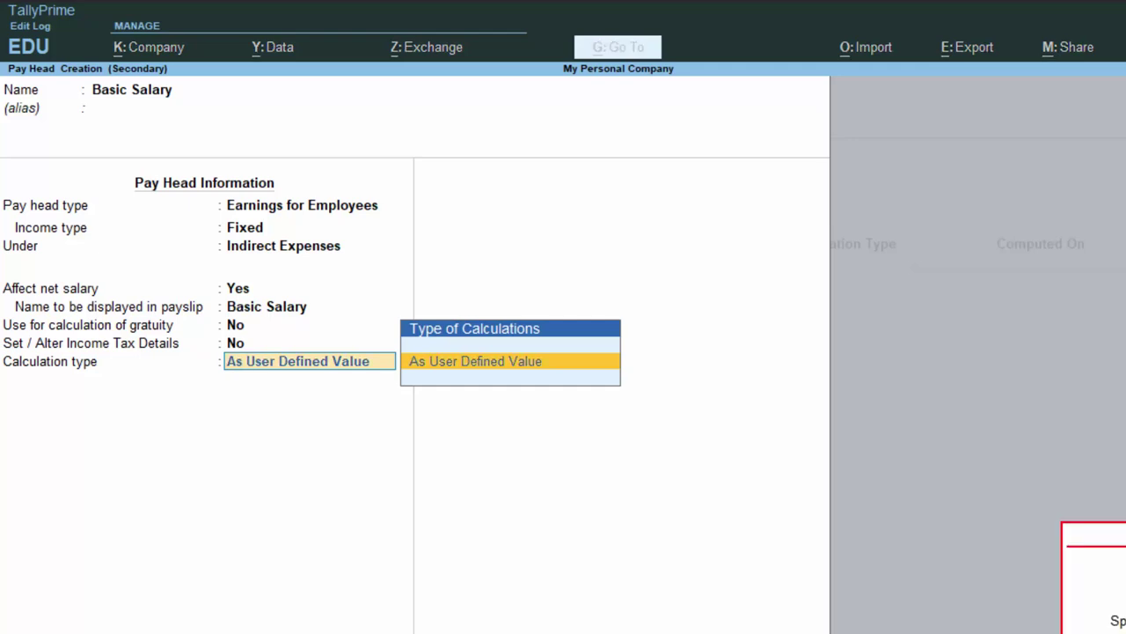
key(BackSpace)
key(BackSpace)
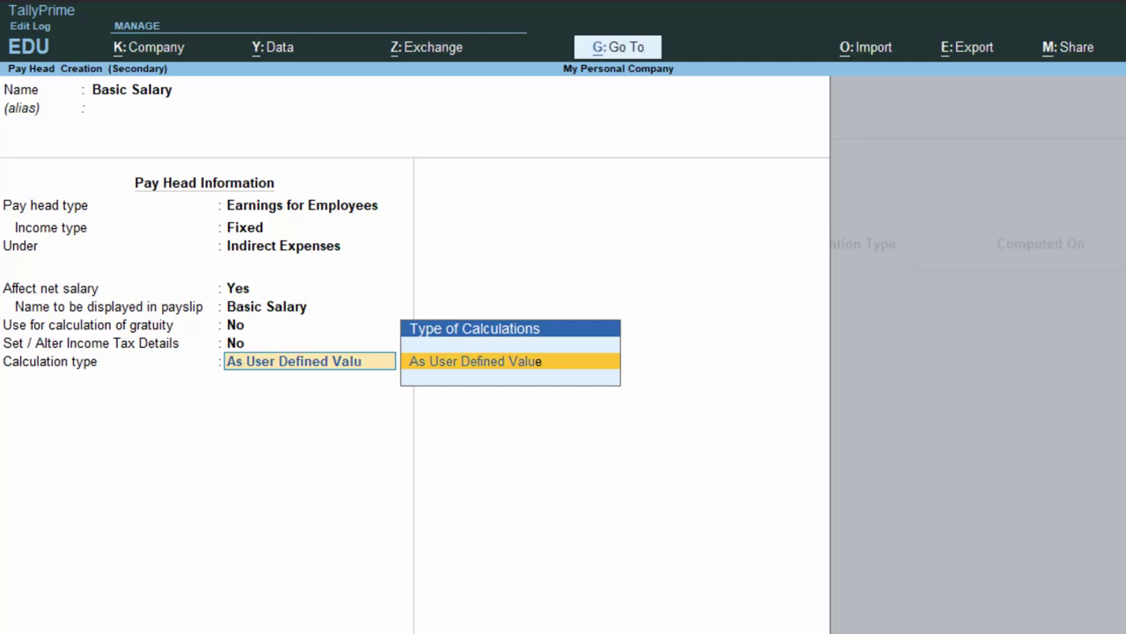
key(BackSpace)
key(BackSpace)
key(BackSpace)
key(BackSpace)
key(BackSpace)
key(BackSpace)
key(BackSpace)
key(BackSpace)
key(BackSpace)
key(BackSpace)
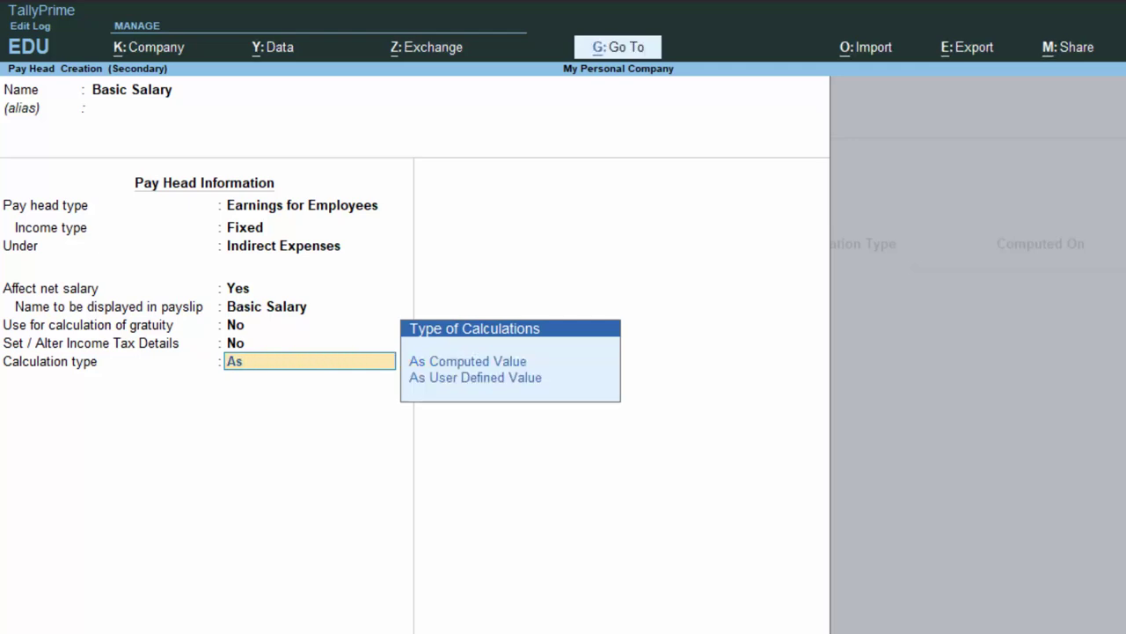
key(BackSpace)
key(BackSpace)
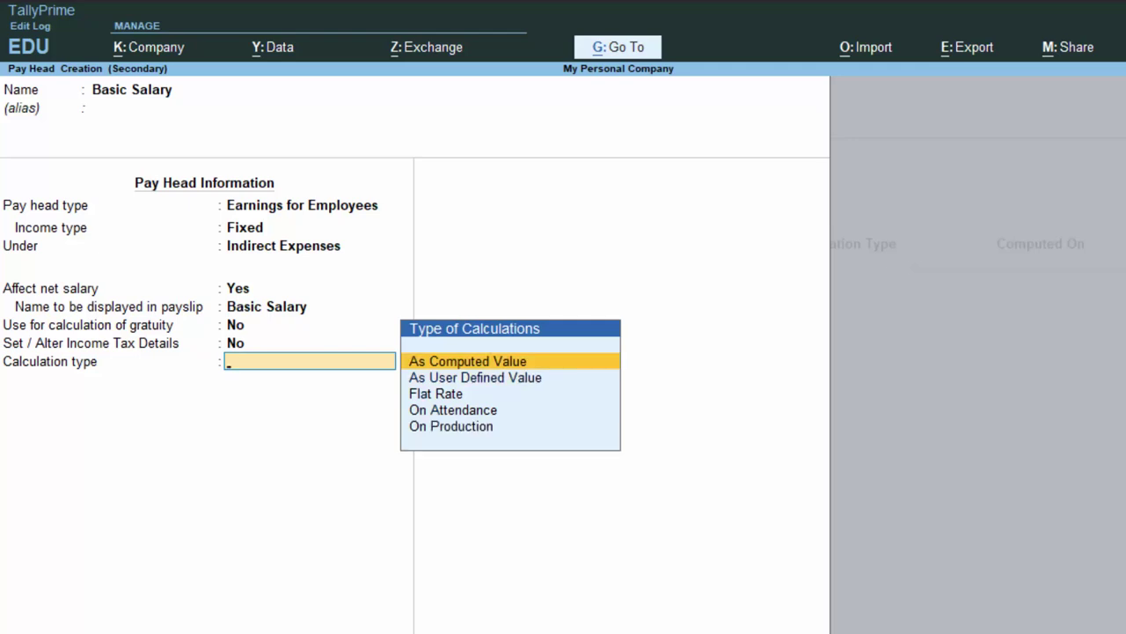
key(Down)
key(Down)
key(Down)
- Accept On Attendance and create a new Leave attendance type for leave without pay
key(Return)
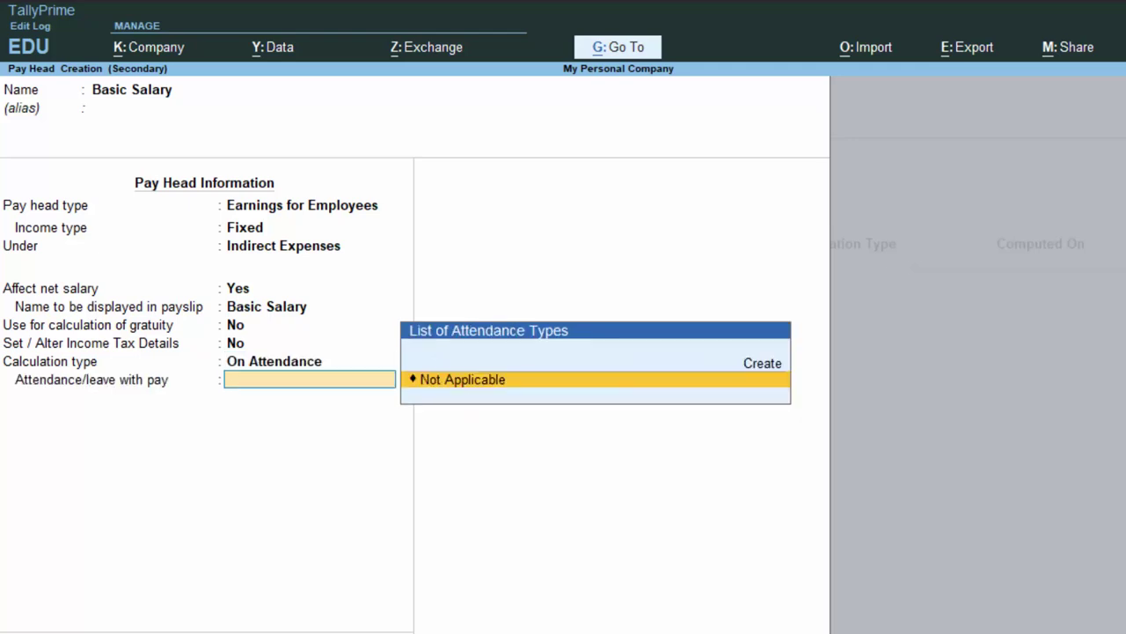
key(Return)
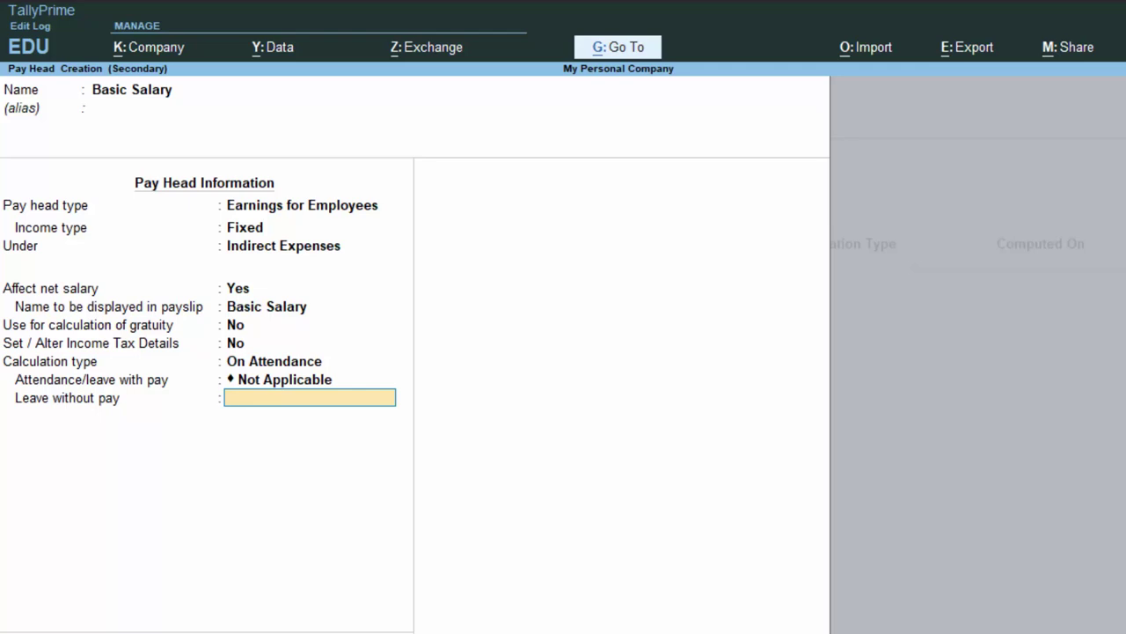
key(alt+c)
text(Le)
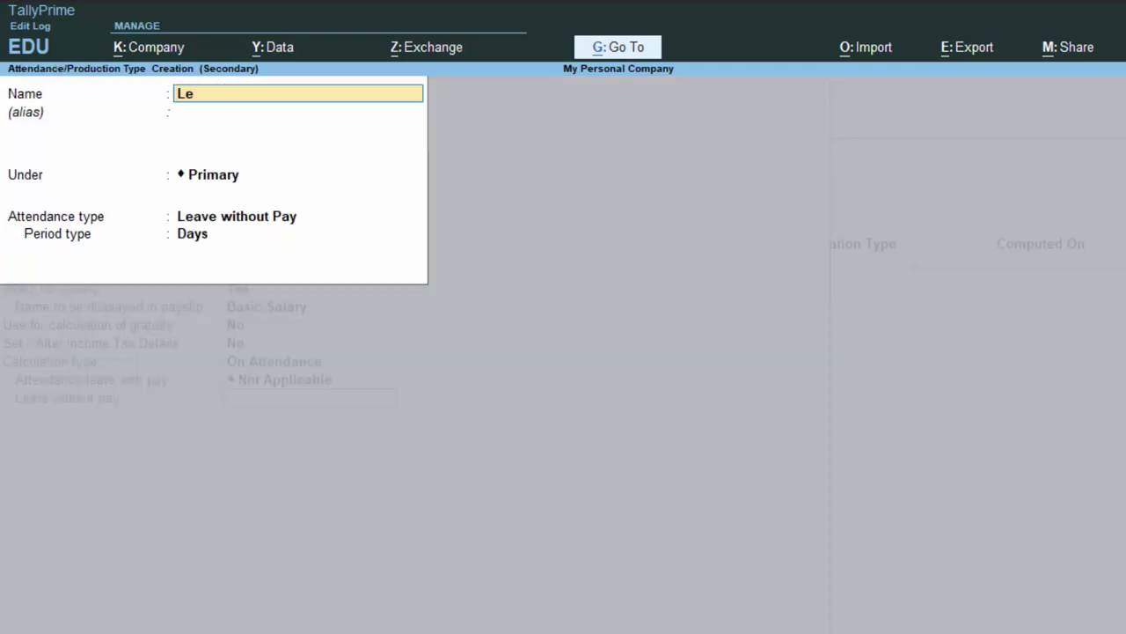
text(ave)
key(Return)
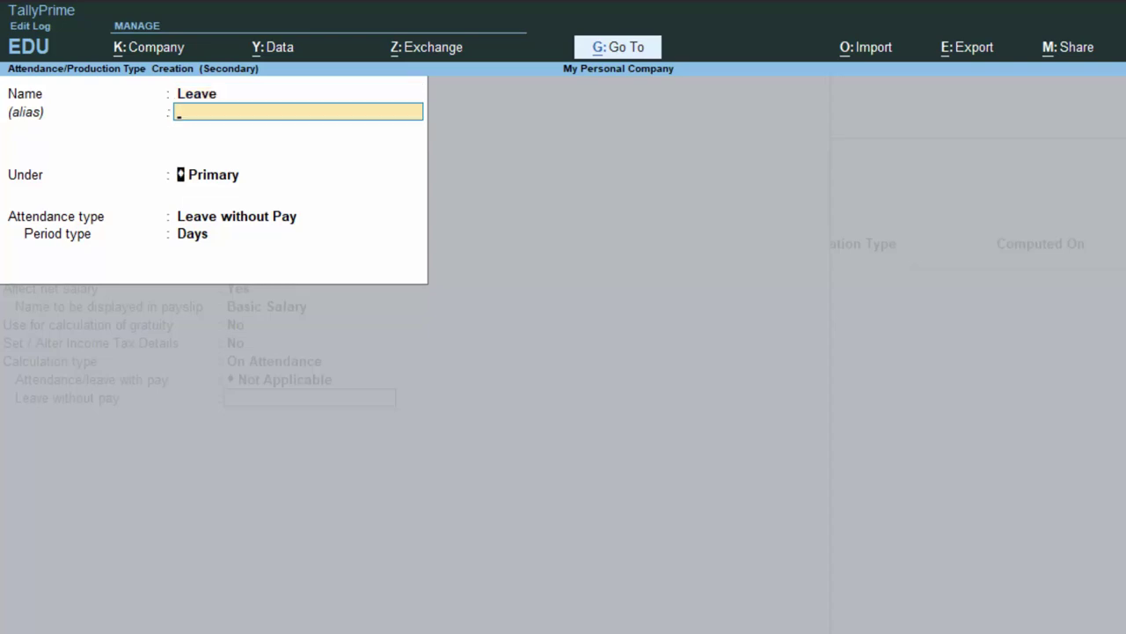
key(Return)
key(Return)
key(Return)
key(Return)
key(Return)
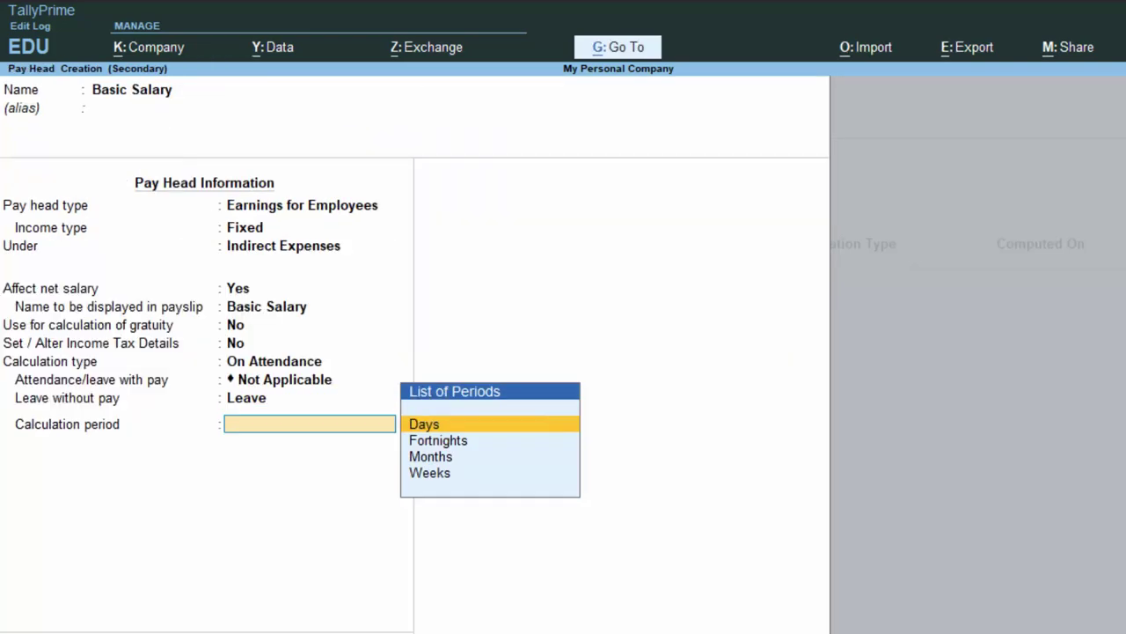
- Set calculation period Months, As per Calendar Period, Normal Rounding, and save Basic Salary
key(Down)
key(Down)
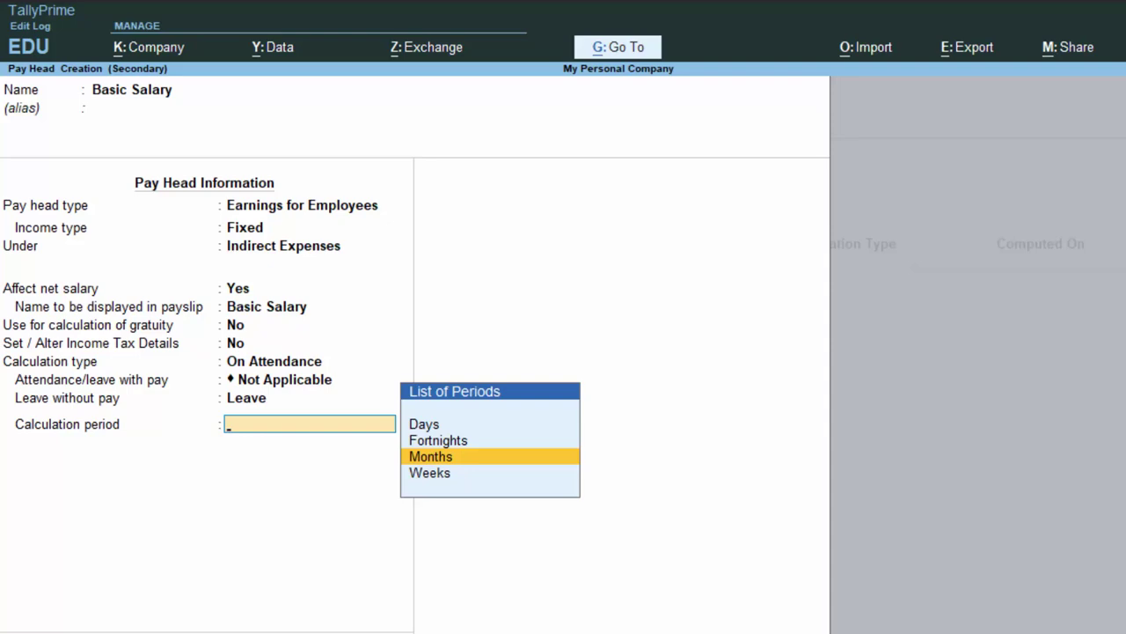
key(Return)
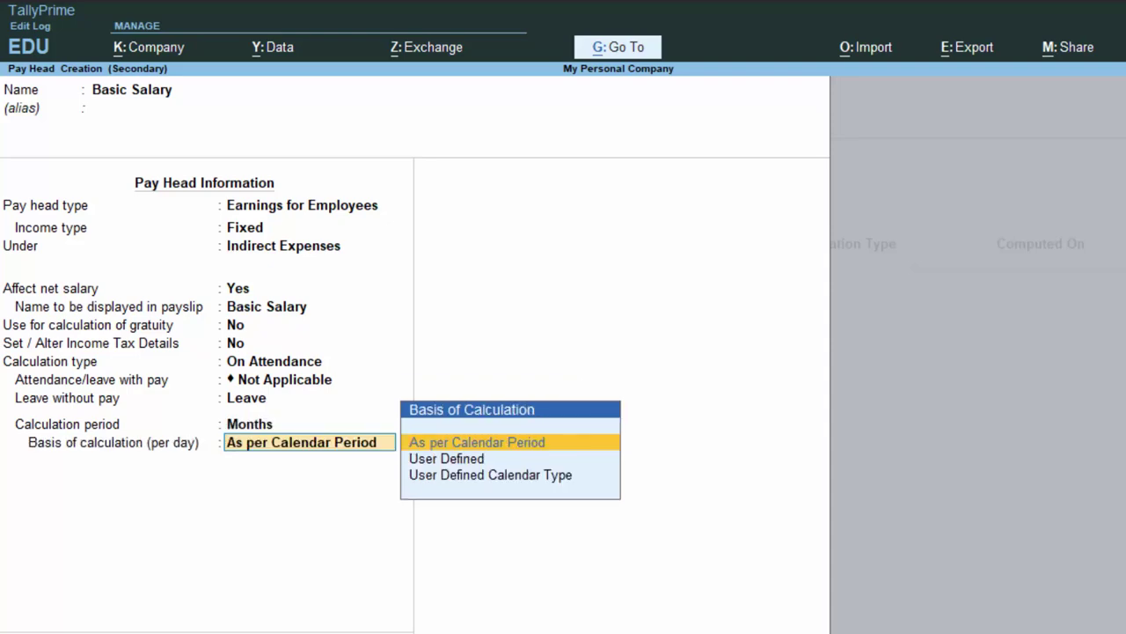
key(Return)
key(Down)
key(Down)
key(Down)
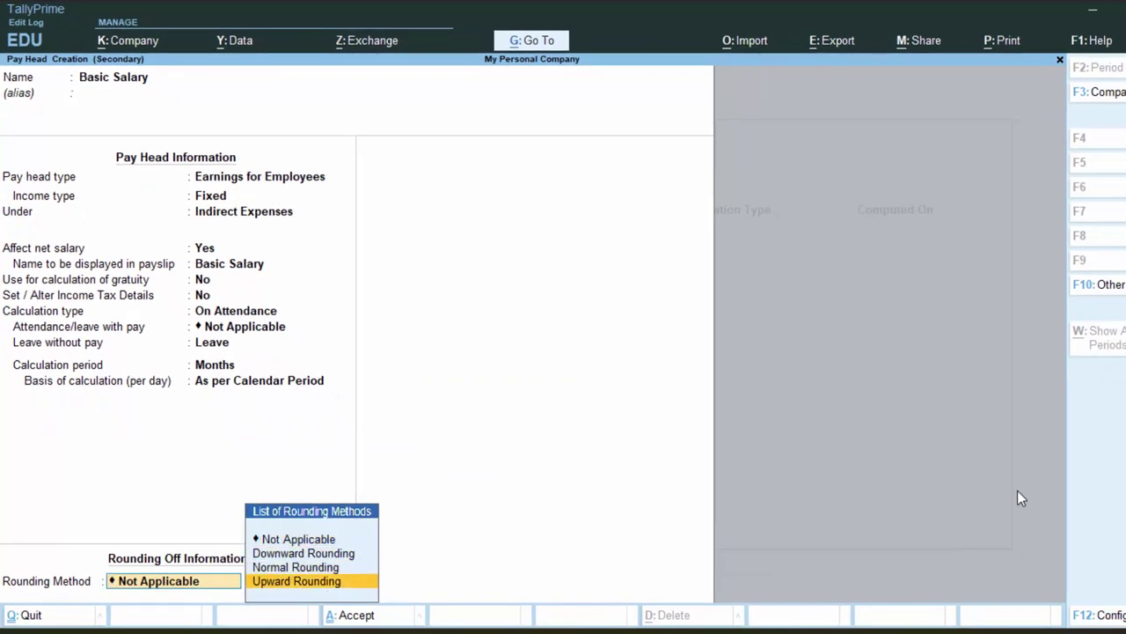
key(Up)
key(Return)
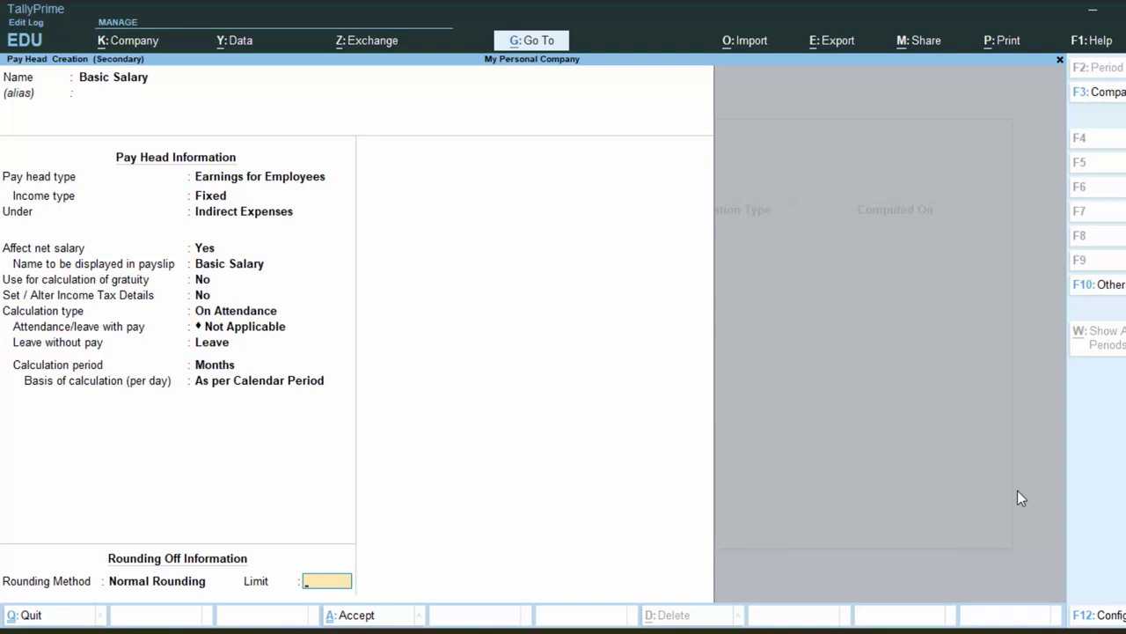
key(Return)
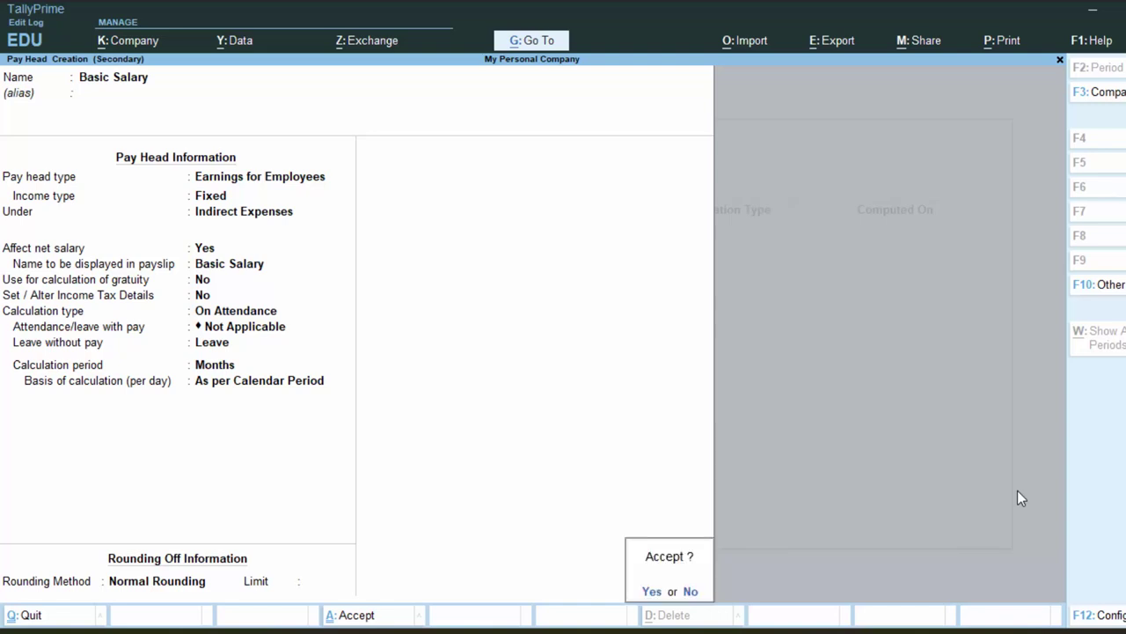
key(Return)
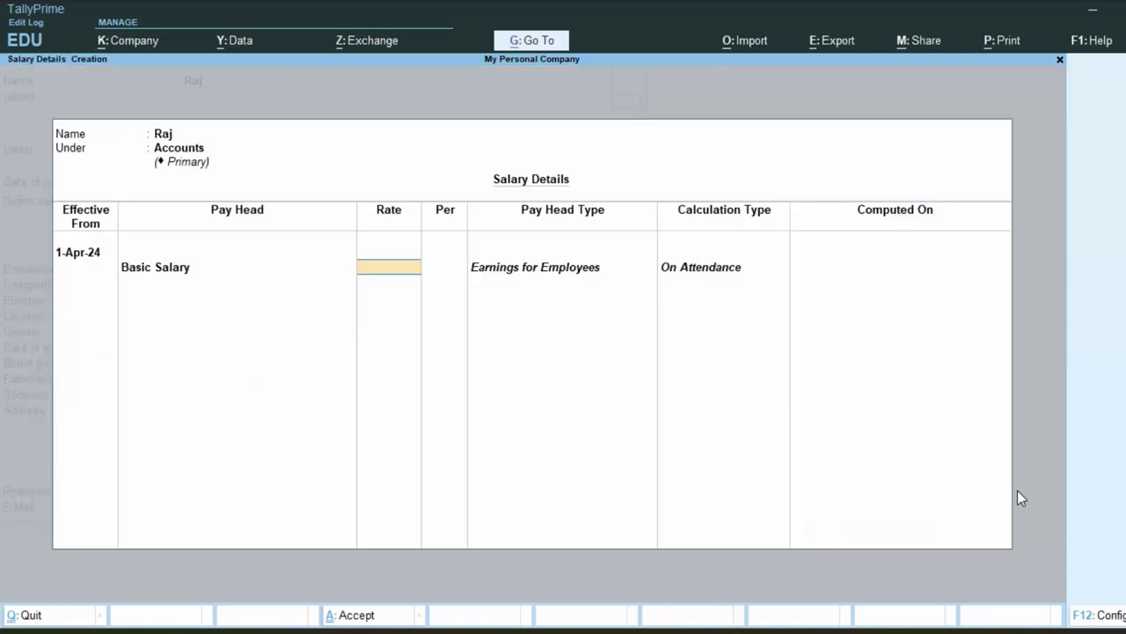
- Set Basic Salary to 35,000 and create TA as a Fixed earning under Indirect Expenses
text(3)
text(5,)
text(00)
text(0)
key(Return)
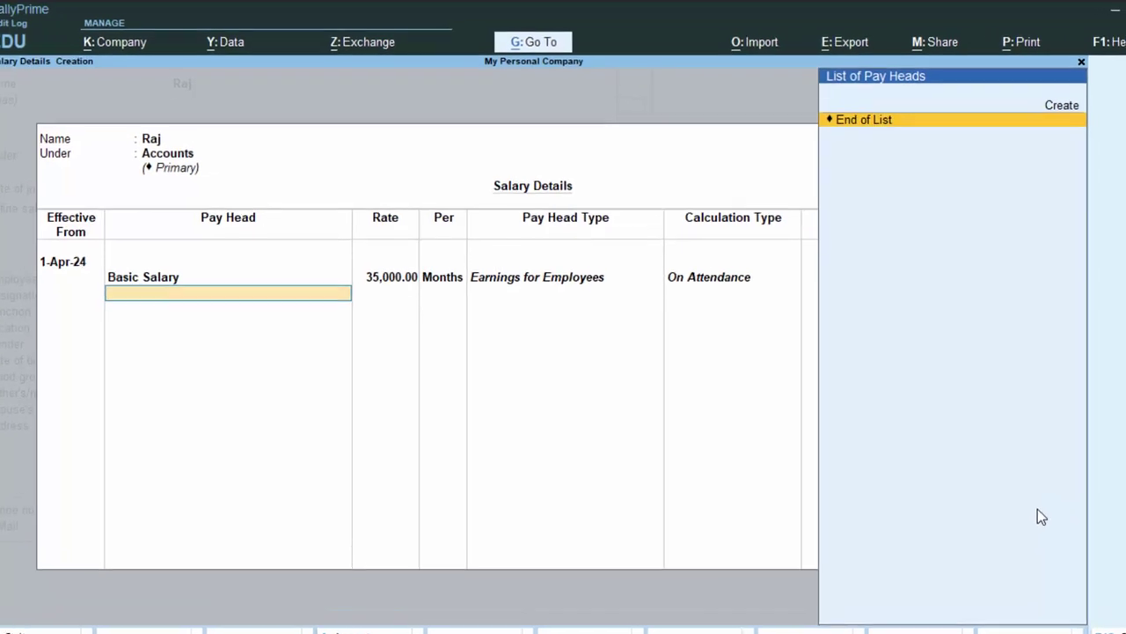
key(Return)
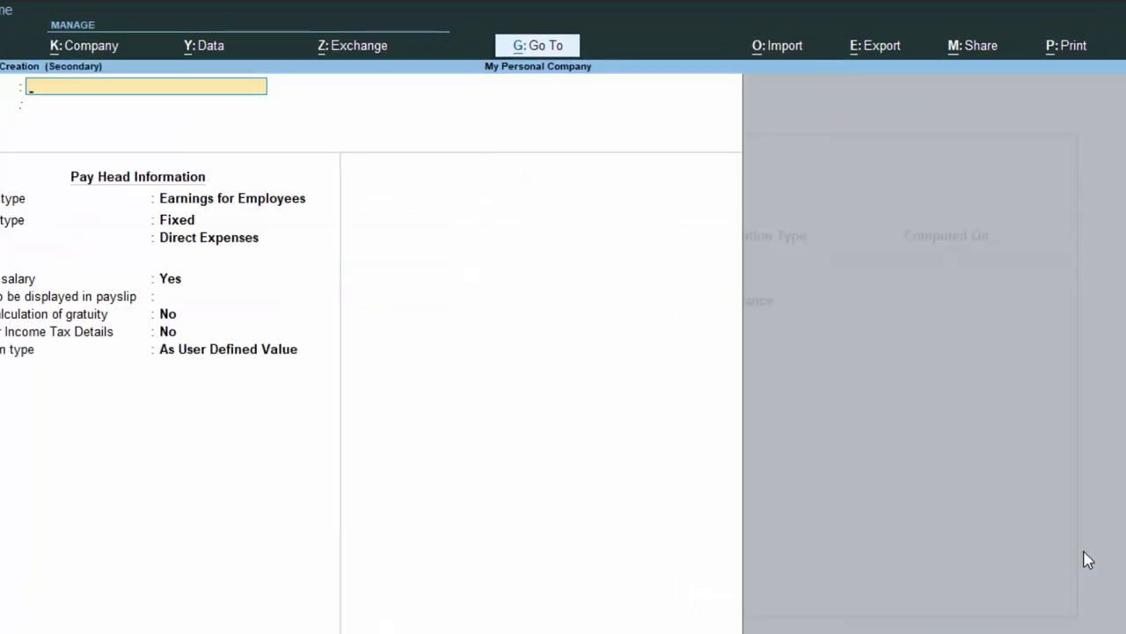
text(TA)
key(Return)
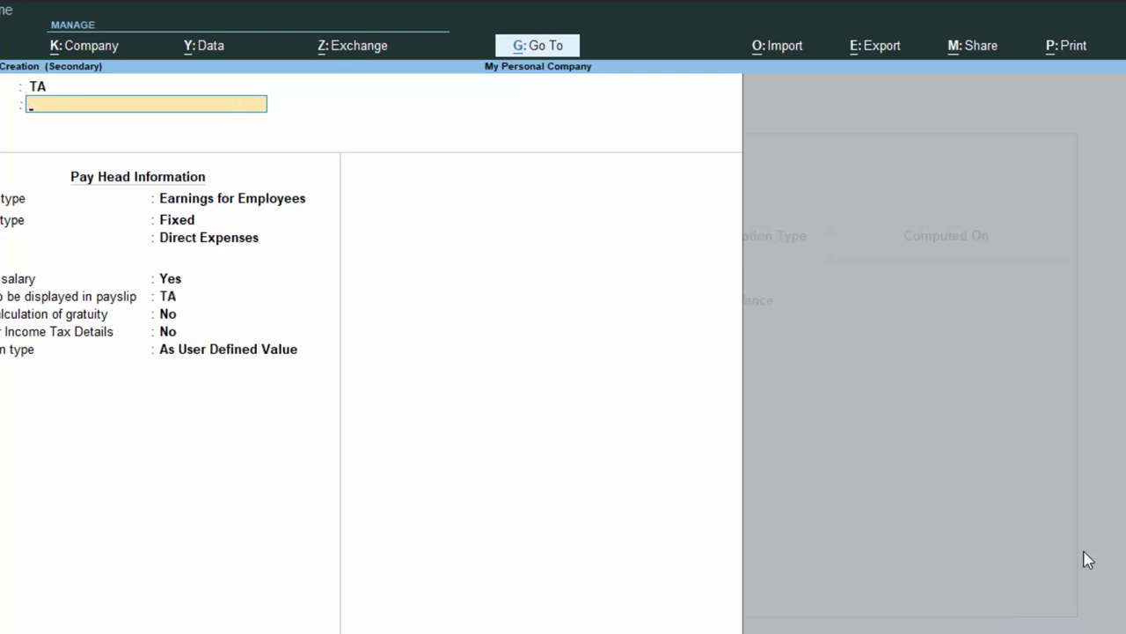
key(Return)
key(Return)
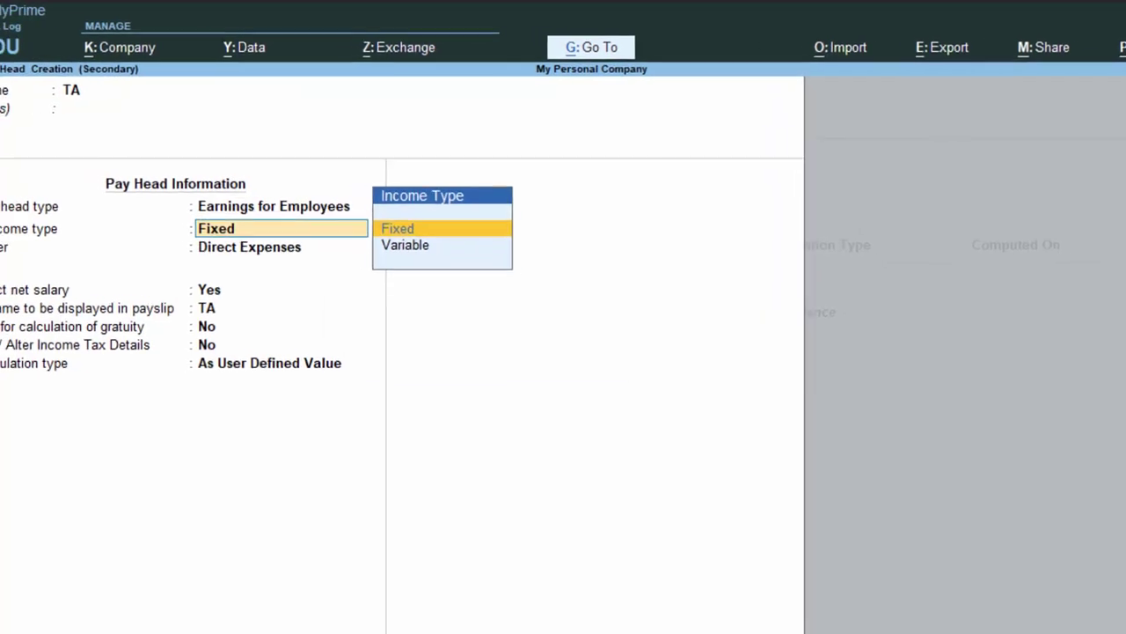
key(Return)
key(Down)
key(Down)
key(Down)
key(Return)
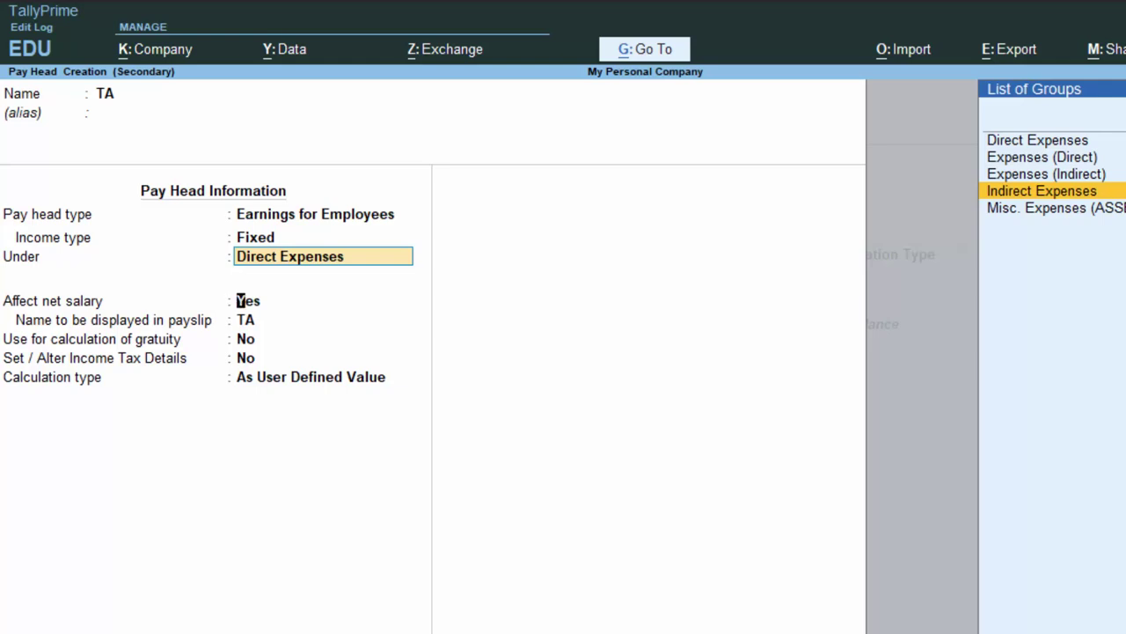
key(Return)
key(Return)
key(Return)
key(Return)
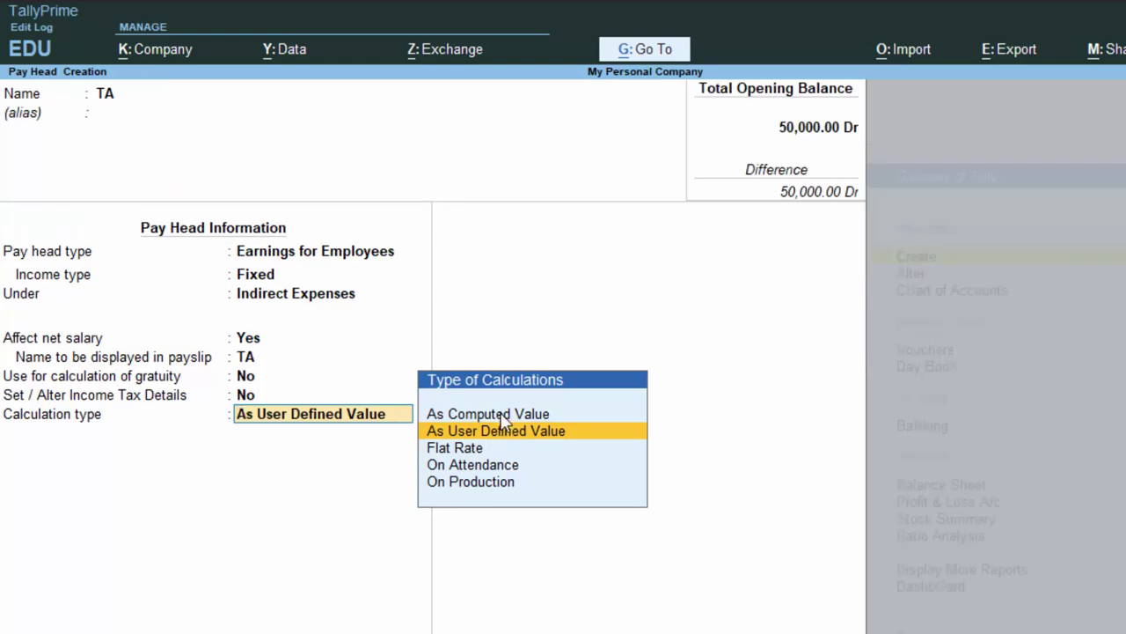
- Make TA As Computed Value, computed On Specified Formula
click(501, 415)
key(Return)
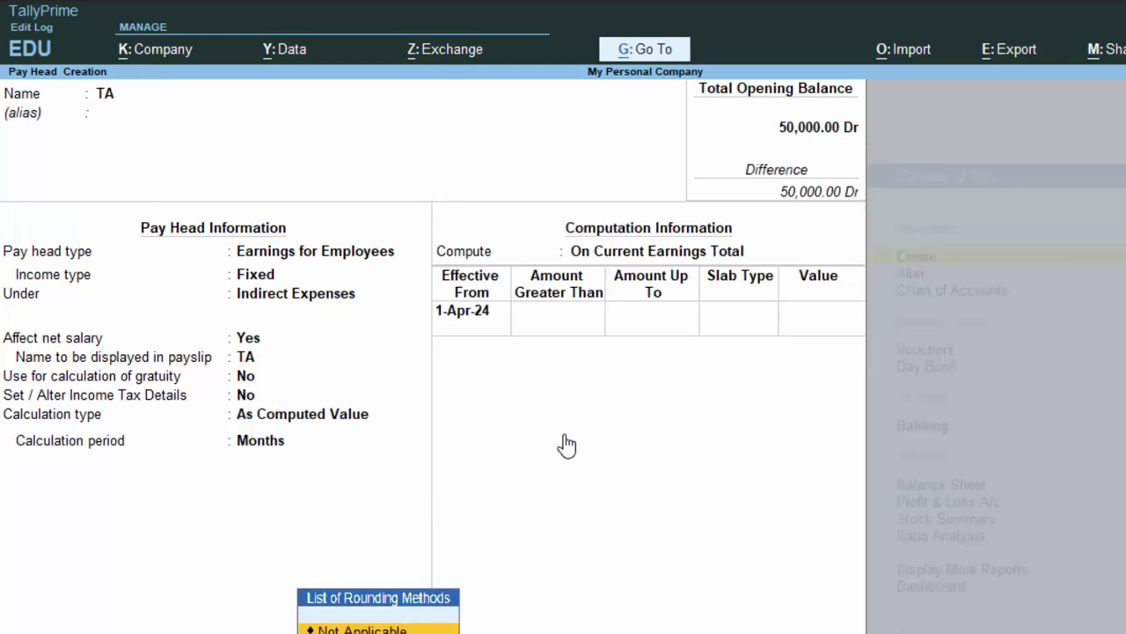
key(BackSpace)
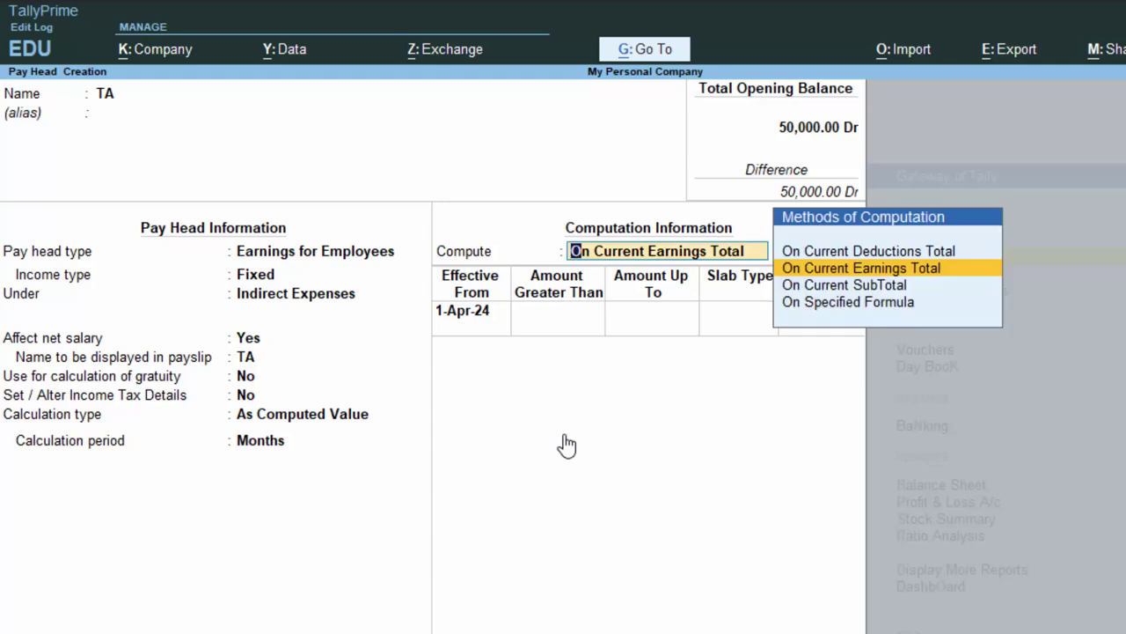
key(Down)
key(Down)
key(Return)
- Base the TA formula on Basic Salary, with a first slab of 2% up to 15,000
key(Return)
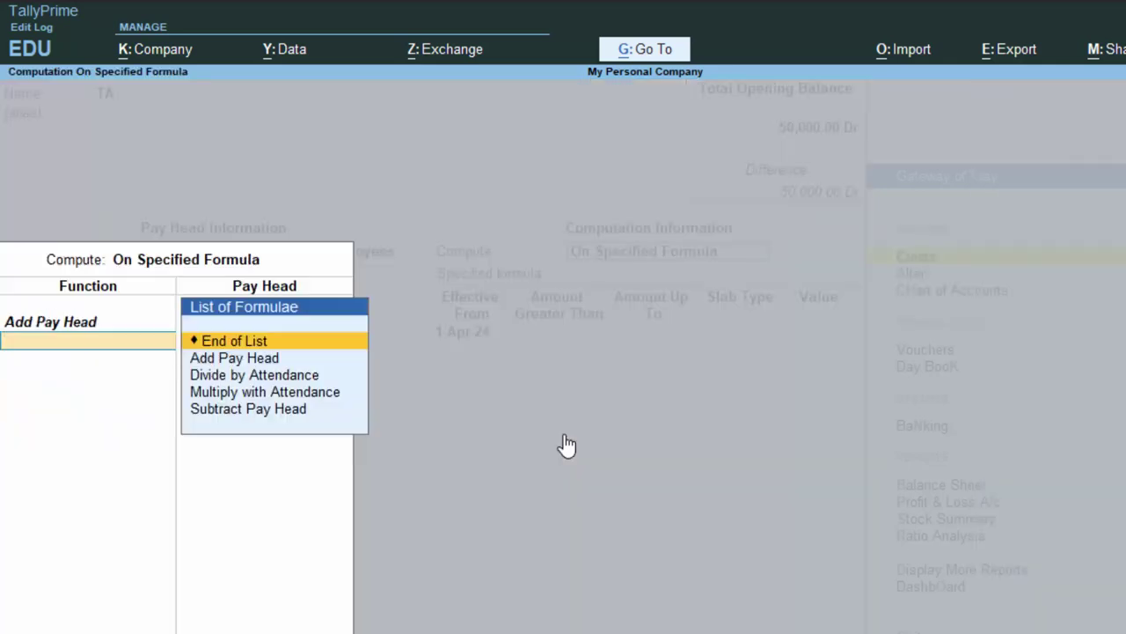
key(Return)
key(Return)
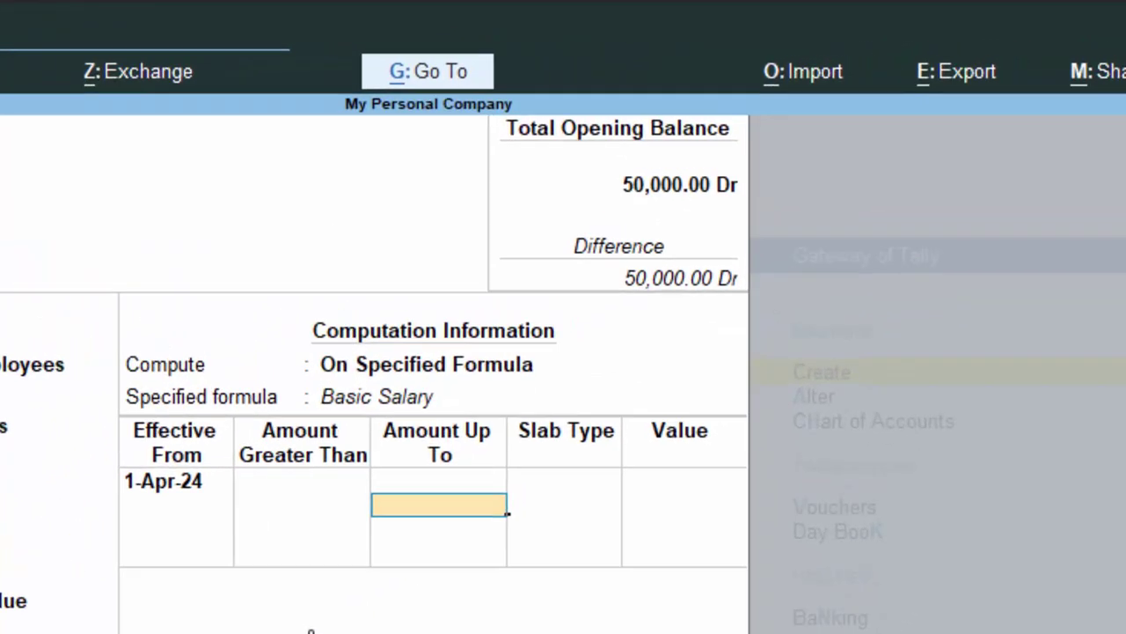
text(1500)
text(0)
key(Return)
key(Return)
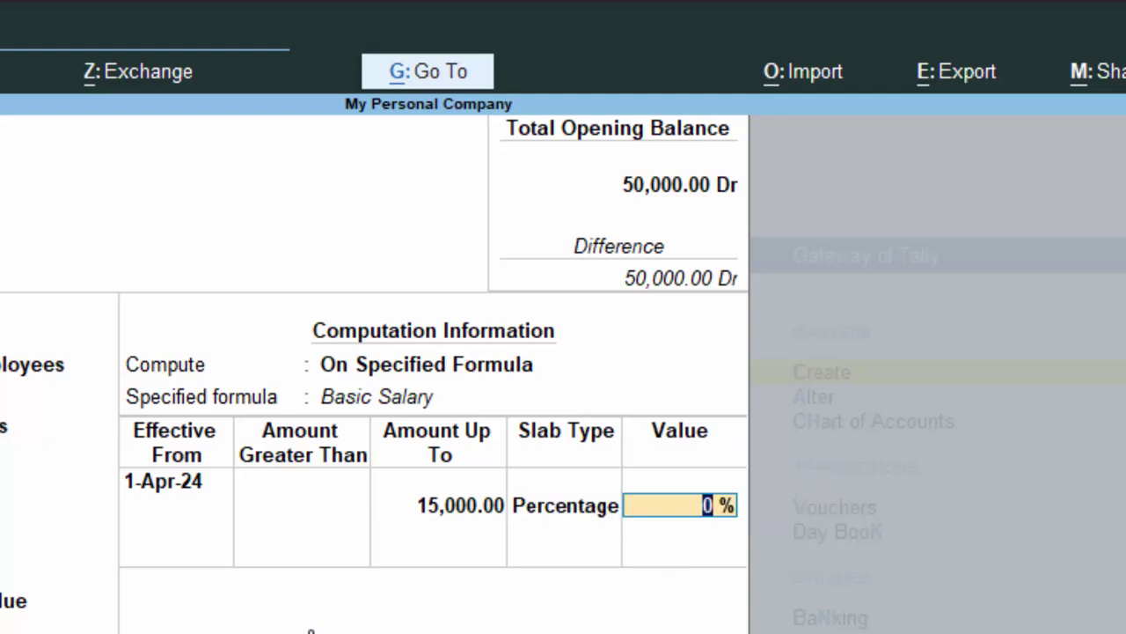
text(2)
key(Return)
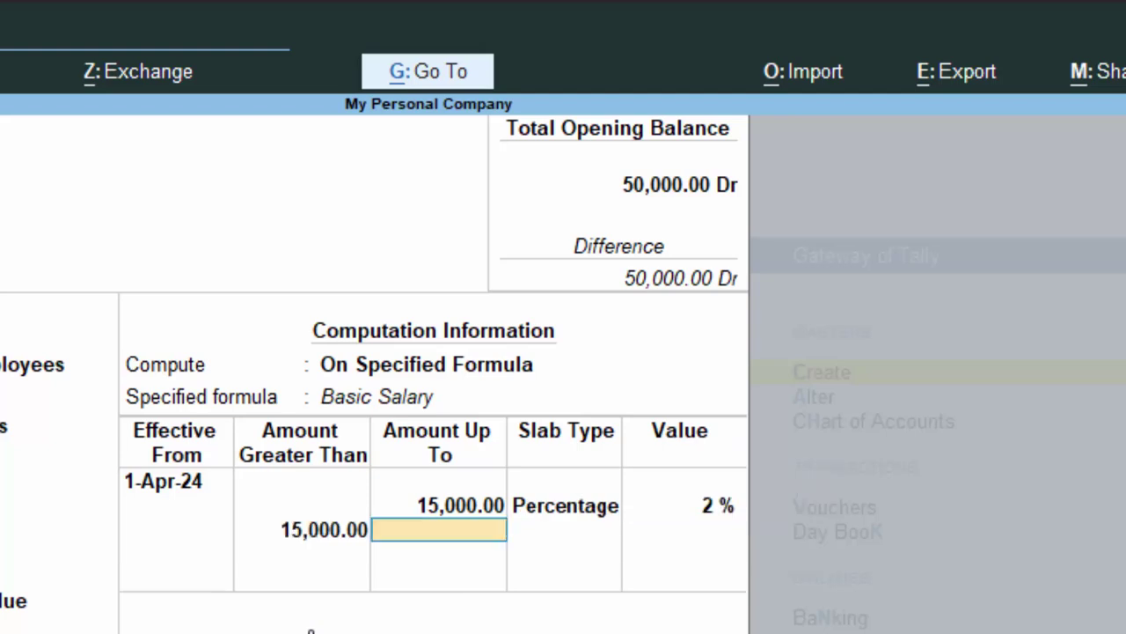
- Add slabs of 2.5% up to 25,000 and 3% above, and accept TA
text(25)
text(000)
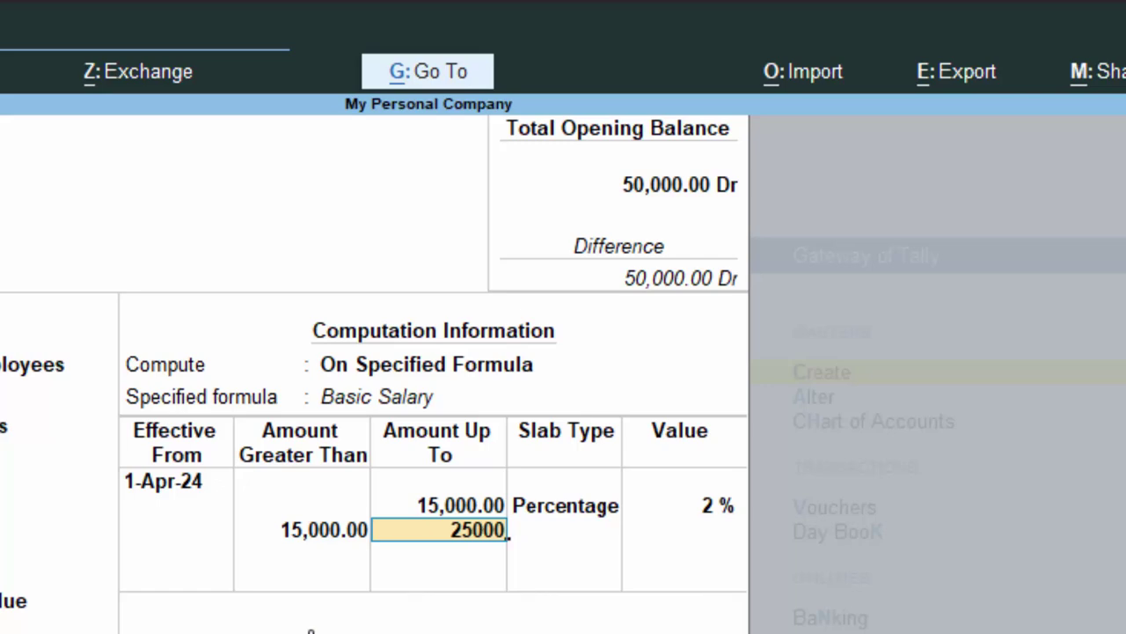
key(Return)
key(Return)
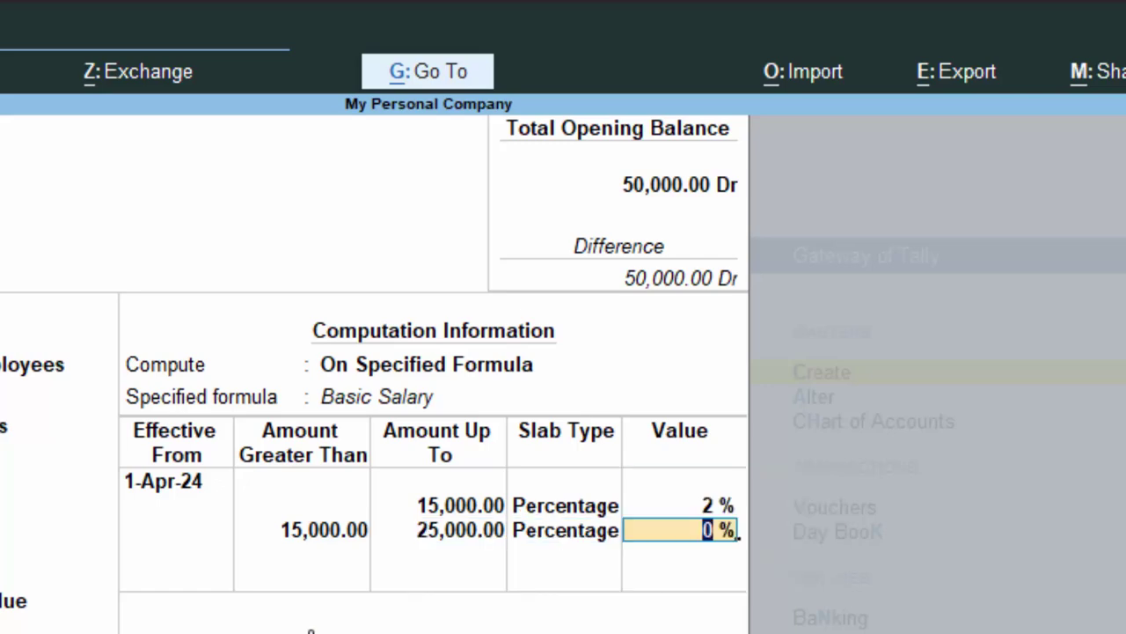
text(2.5)
key(Return)
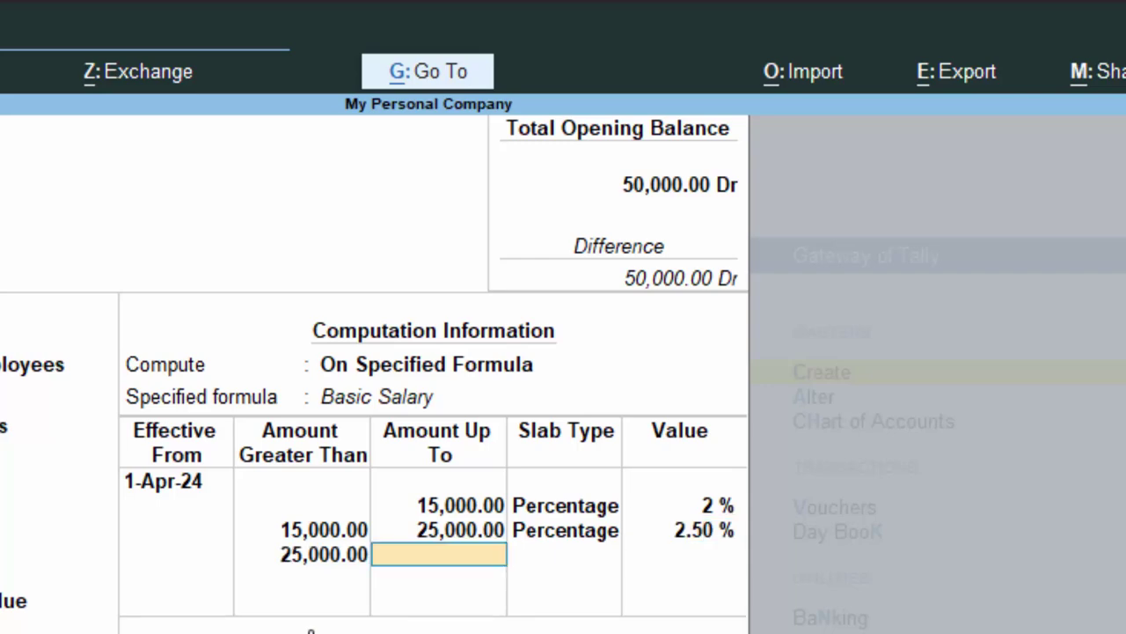
key(Return)
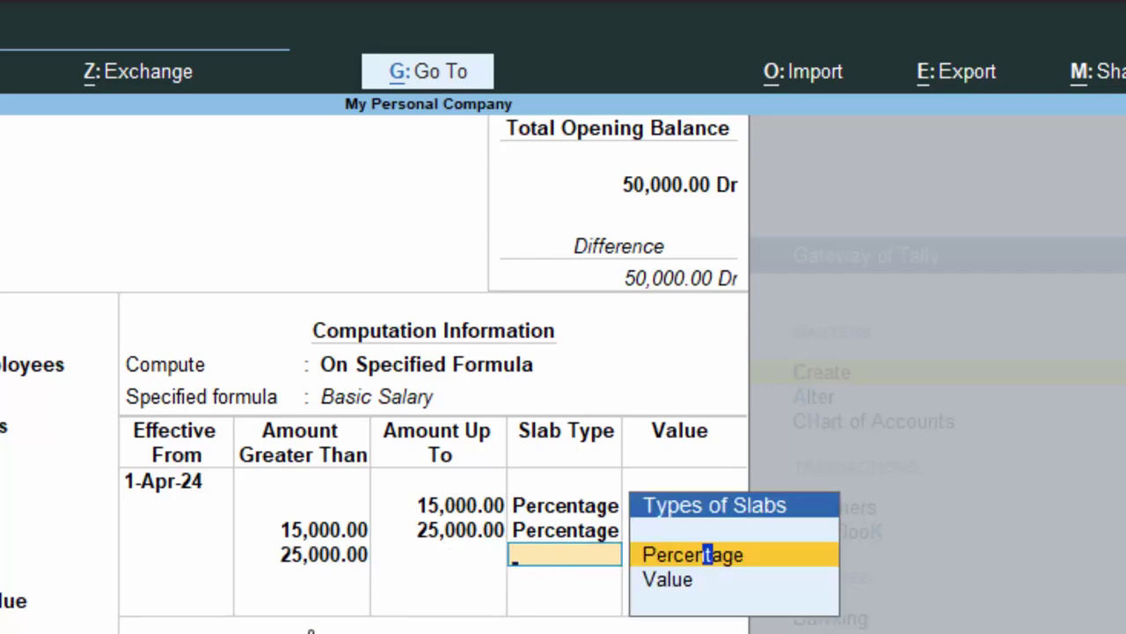
key(Return)
text(3)
key(Return)
key(Return)
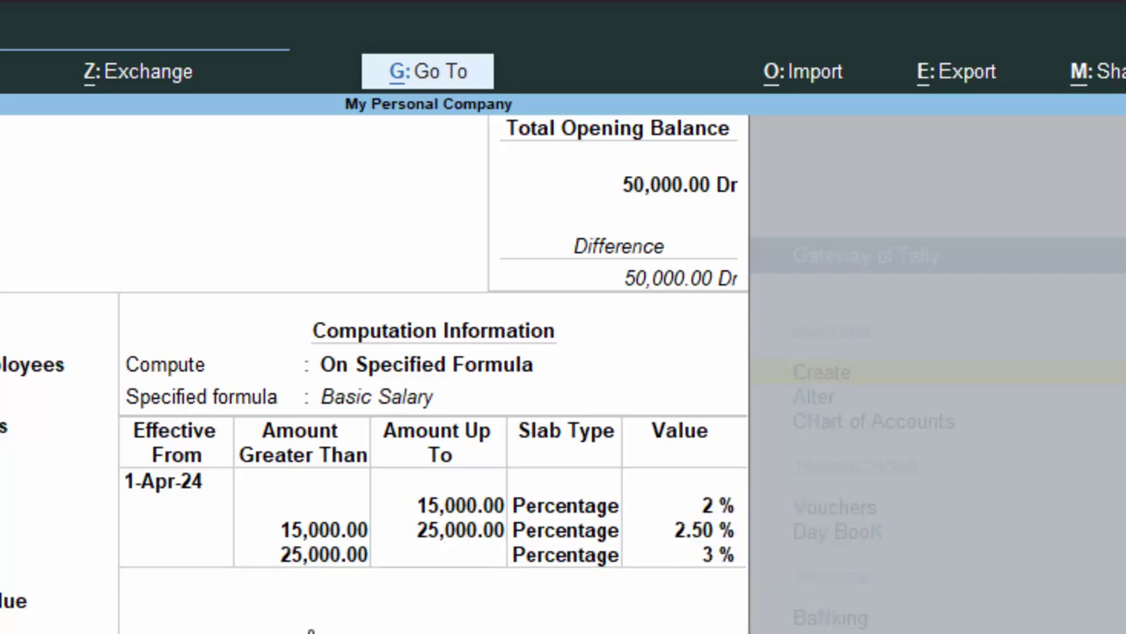
key(Return)
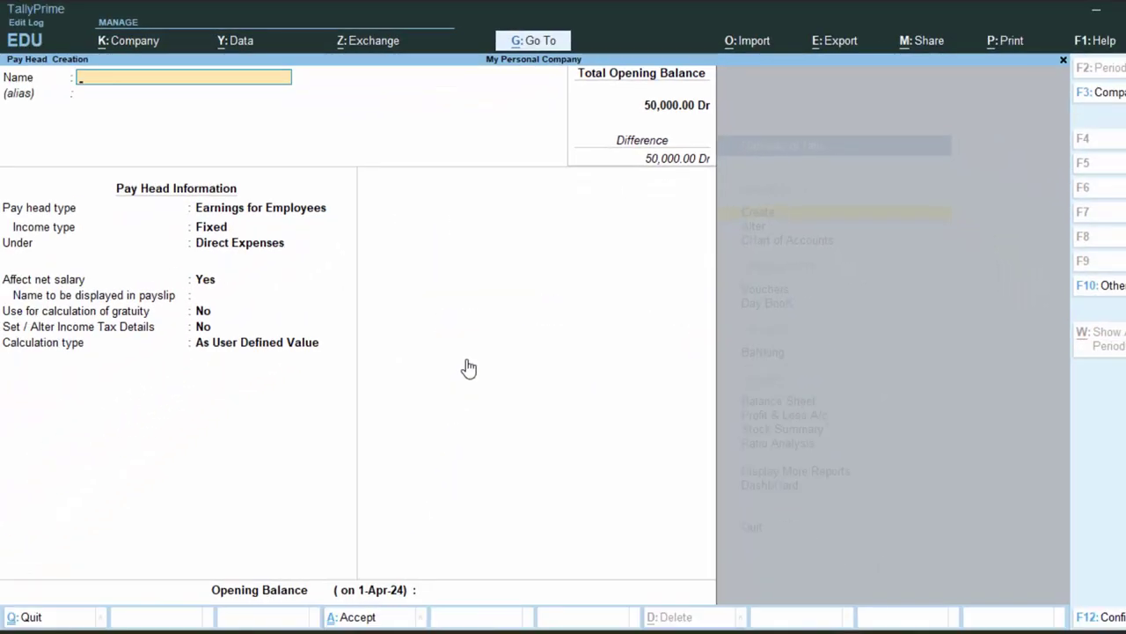
- Discard the blank new pay head form and return to the Gateway of Tally
key(Escape)
key(Return)
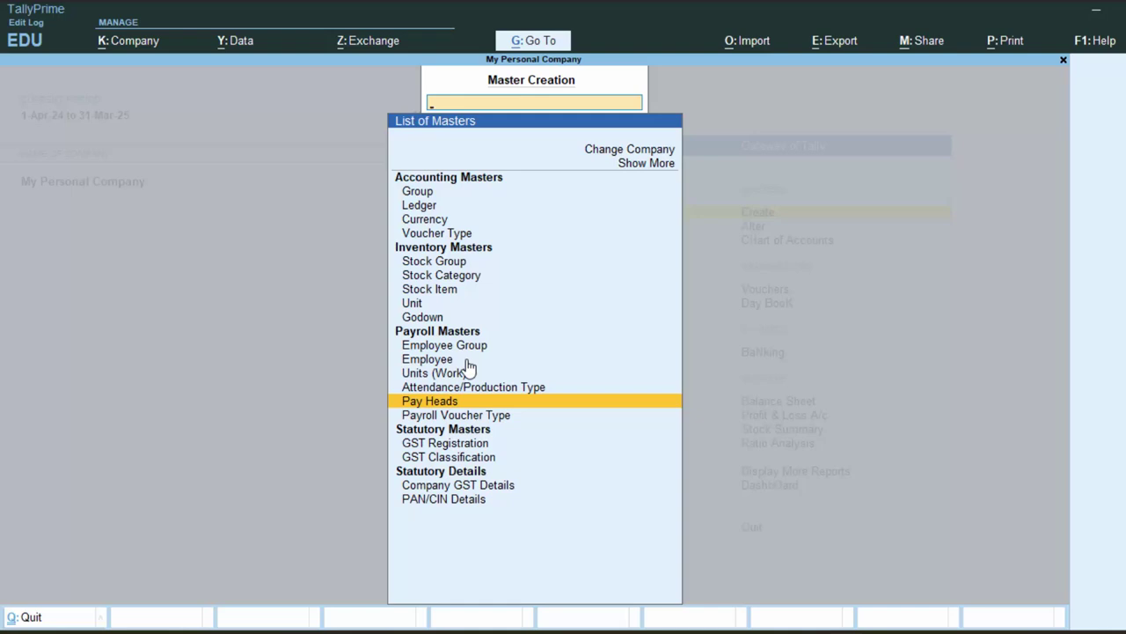
key(Escape)
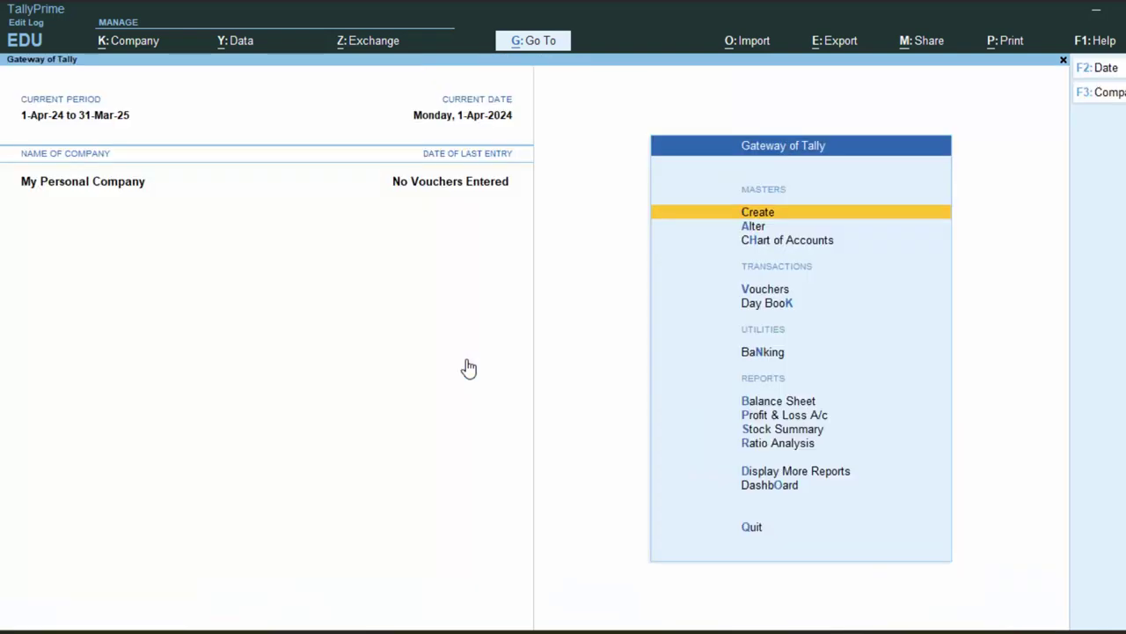
- Start voucher entry, bringing up a blank Payment voucher No. 1
key(v)
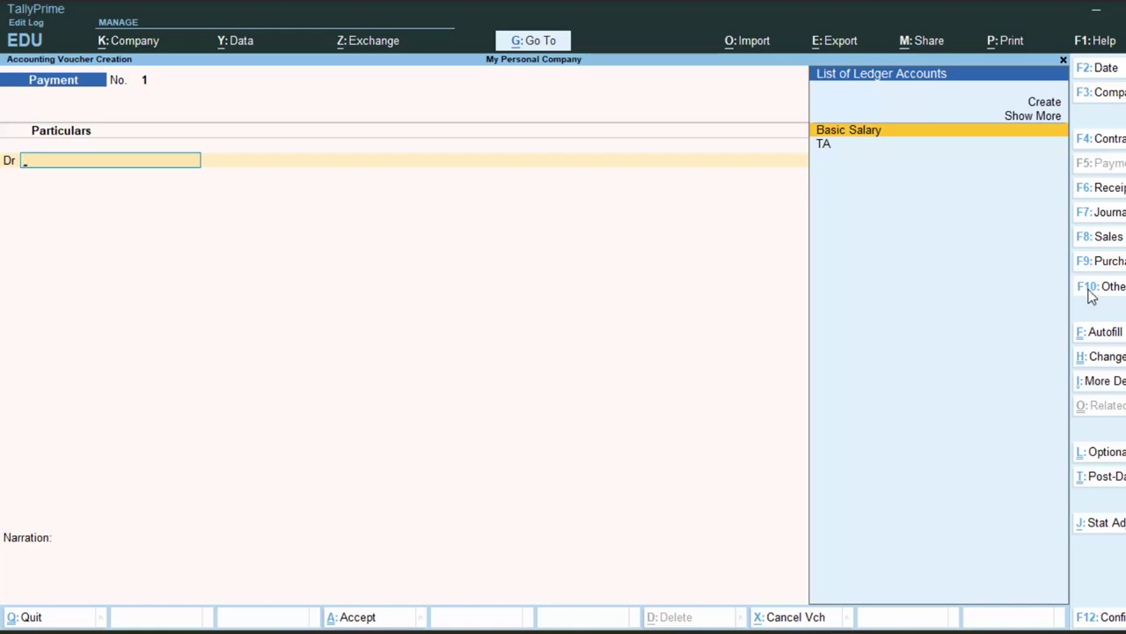
- Switch the voucher to Attendance via F10: Other Vouchers
click(1089, 290)
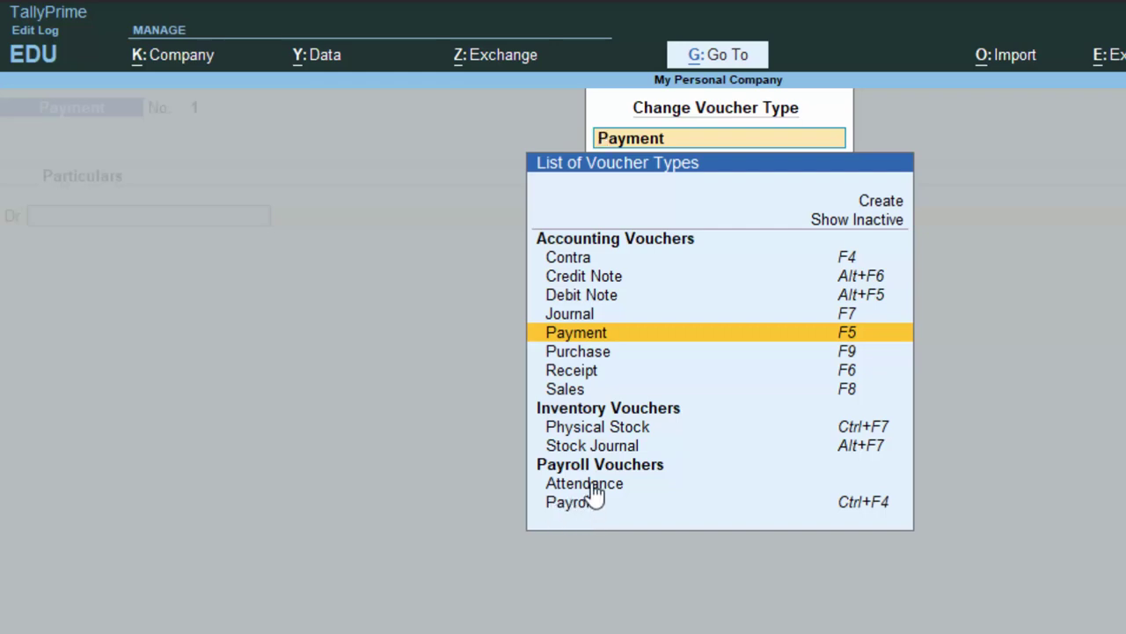
click(592, 484)
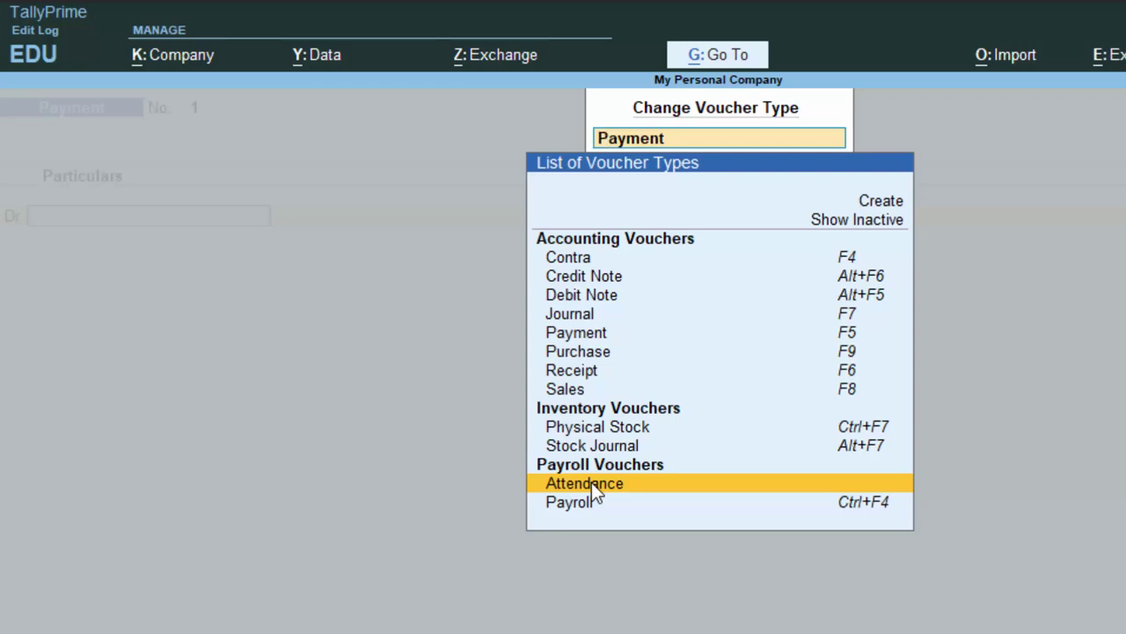
click(591, 482)
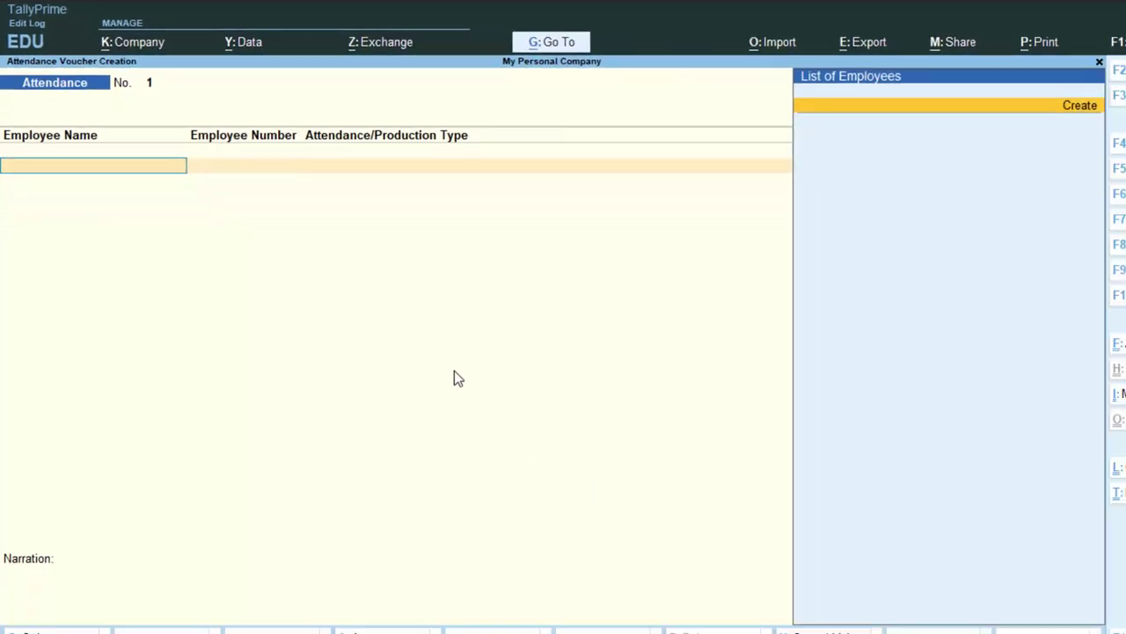
- Record 25 days of Leave for Raj and save the Attendance voucher
key(Return)
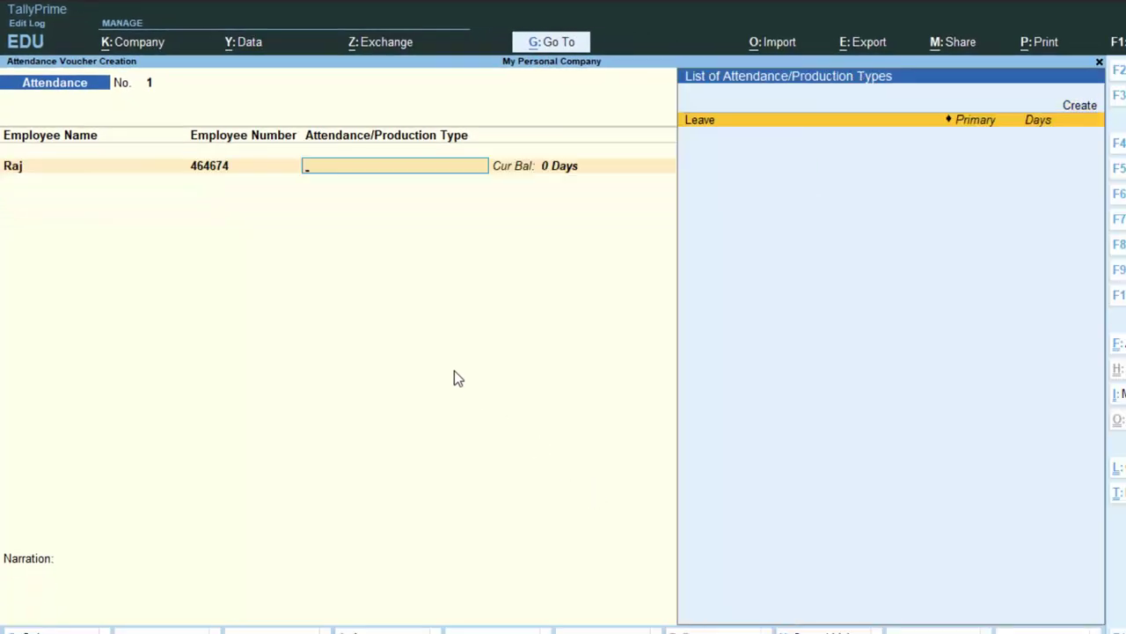
key(Return)
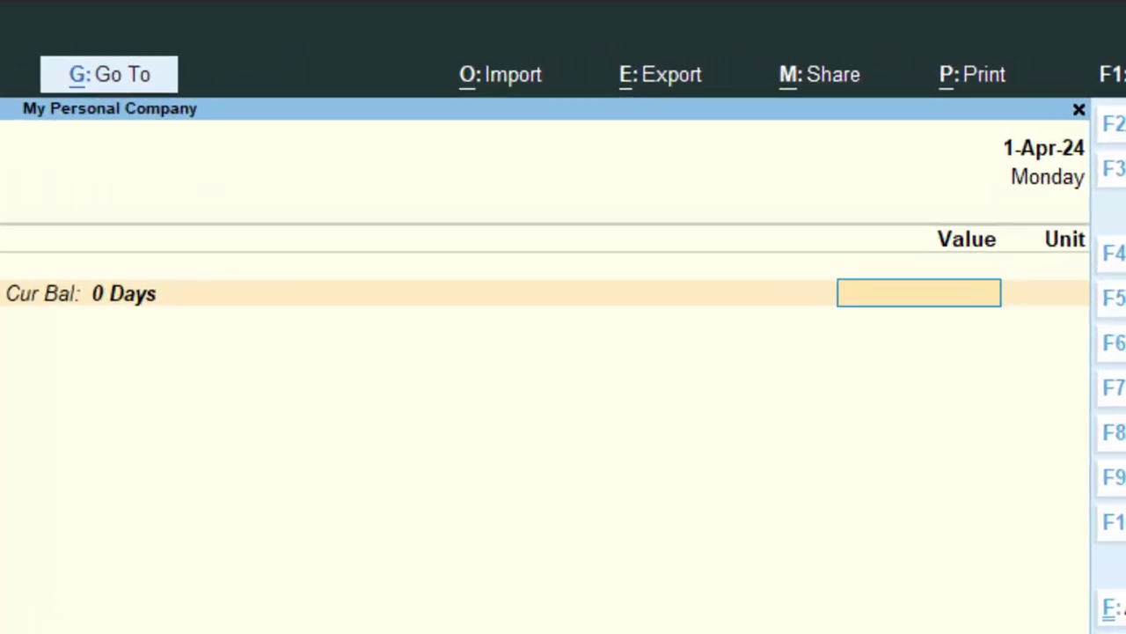
text(25)
key(Return)
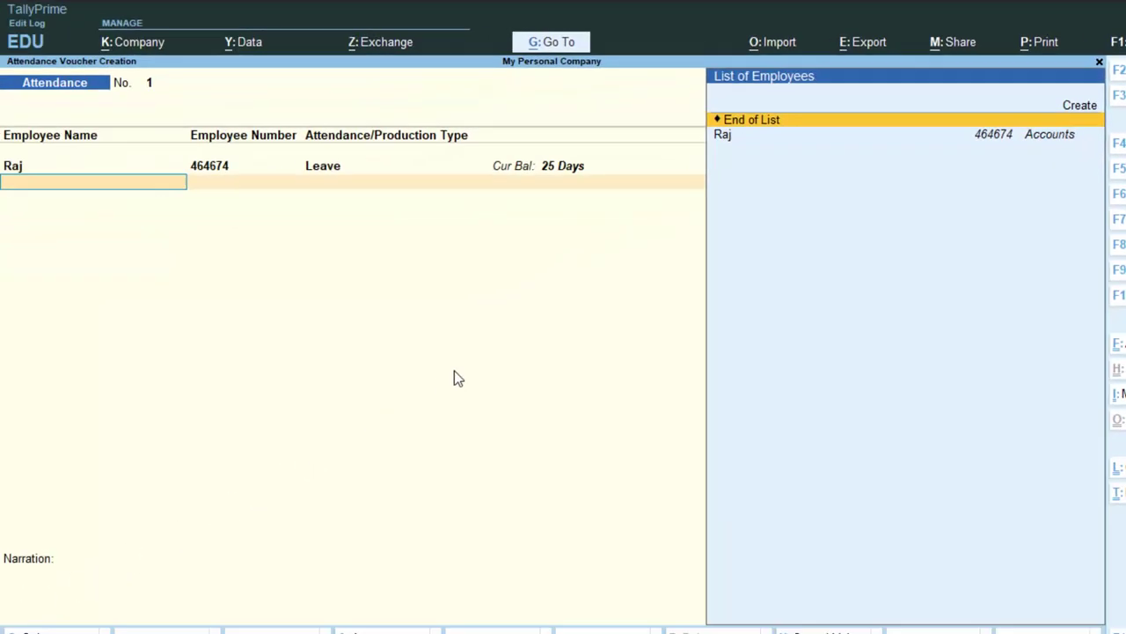
key(Return)
key(Return)
key(Return)
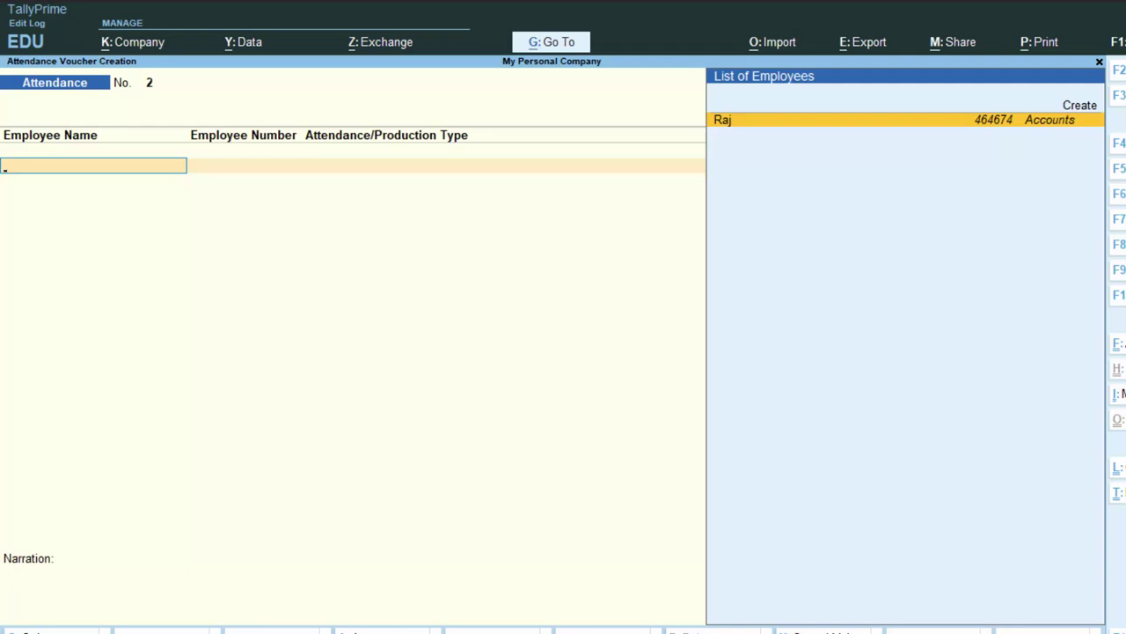
key(F10)
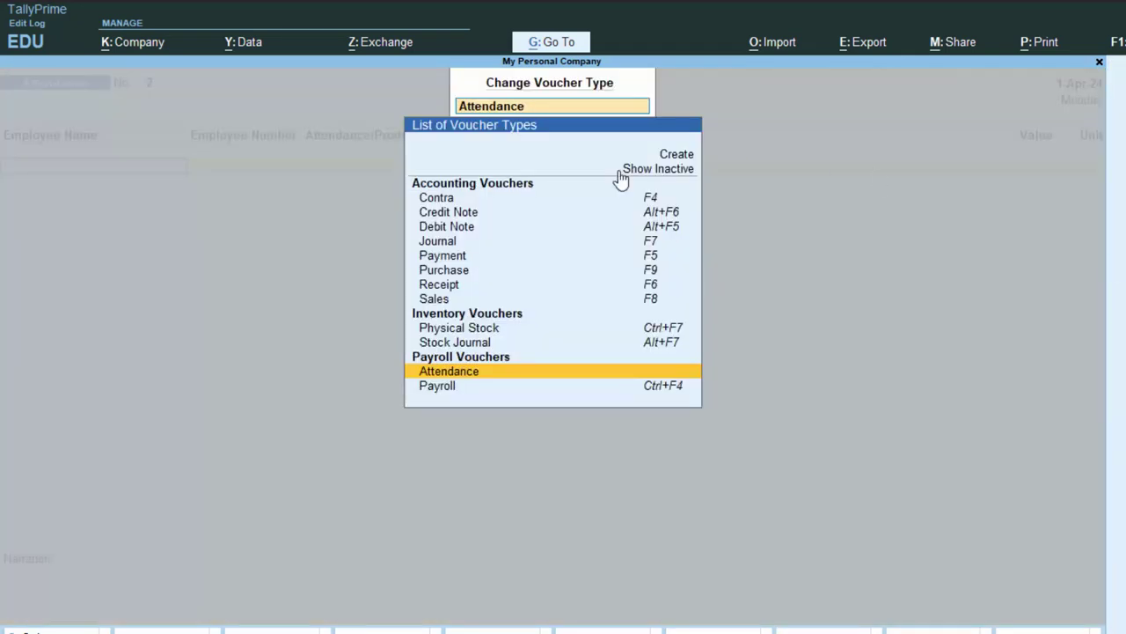
- Start a Payroll voucher paid from State Bank of India for Raj
key(Down)
click(465, 389)
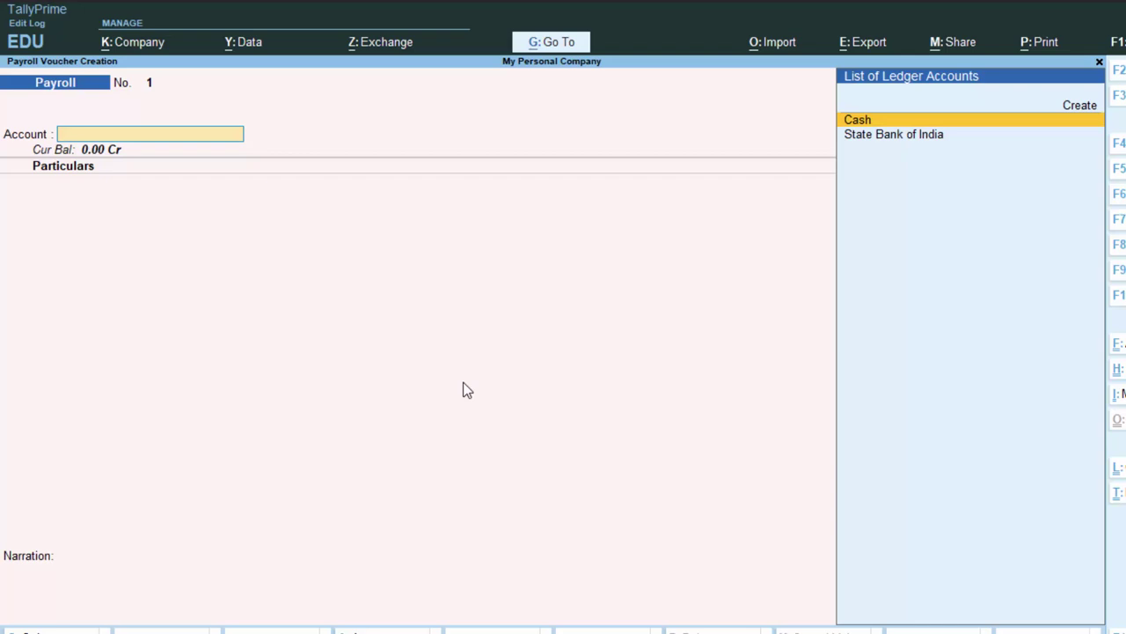
key(Down)
key(Return)
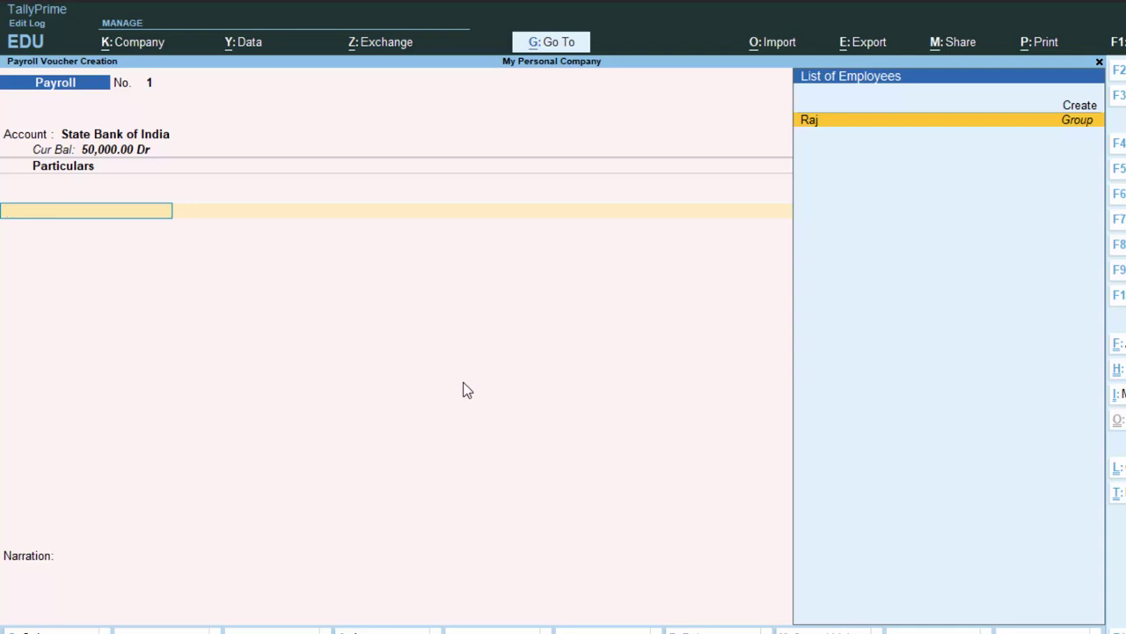
key(Return)
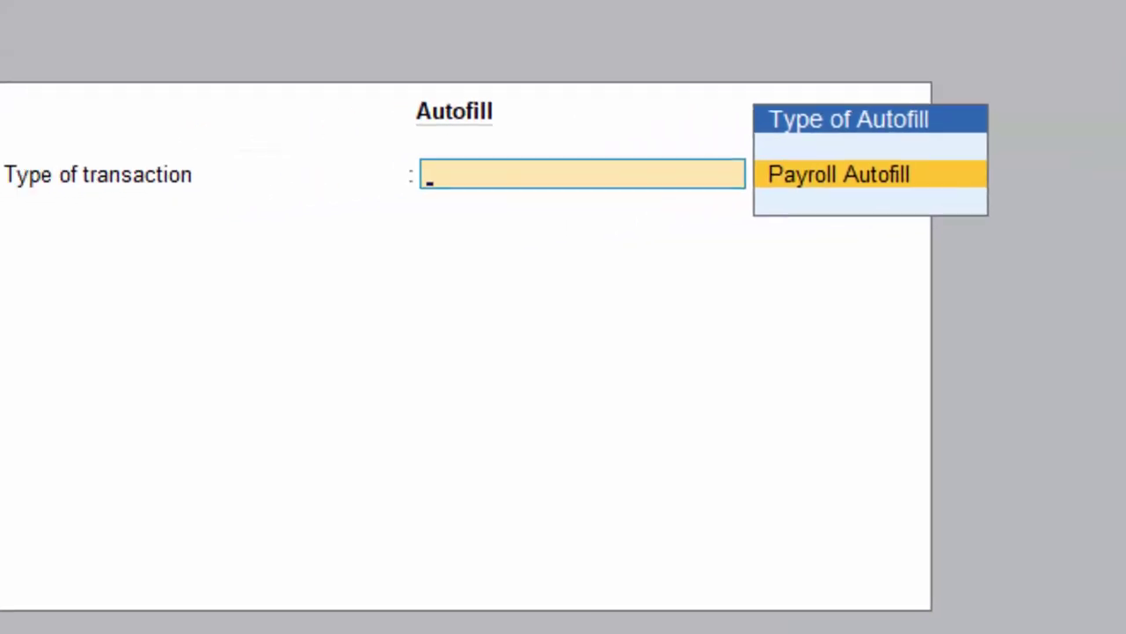
- Payroll-autofill the employee's salary up to 1-5-2024, sorted by employee name: Basic 6,962.37, TA 139.25
key(Return)
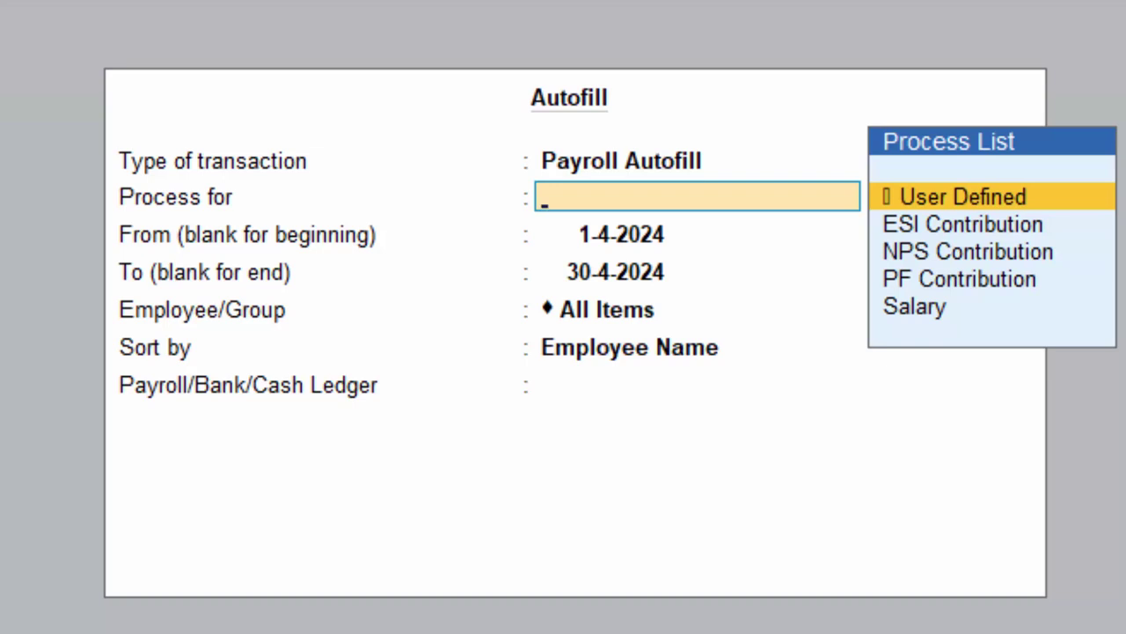
key(Down)
key(Down)
key(Down)
key(Down)
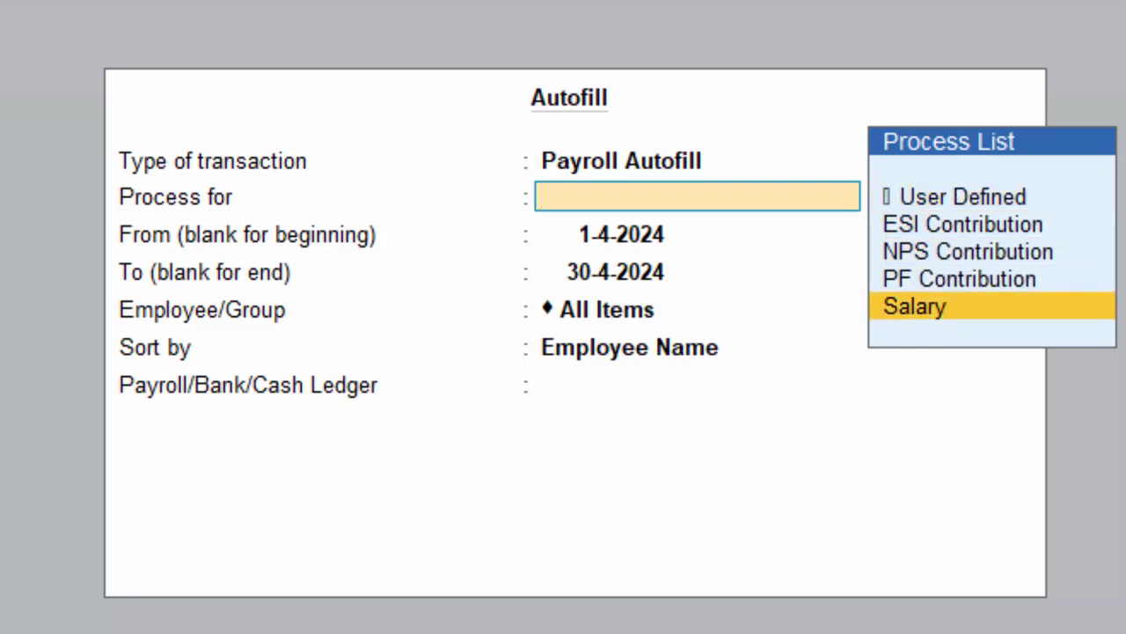
key(Return)
key(Return)
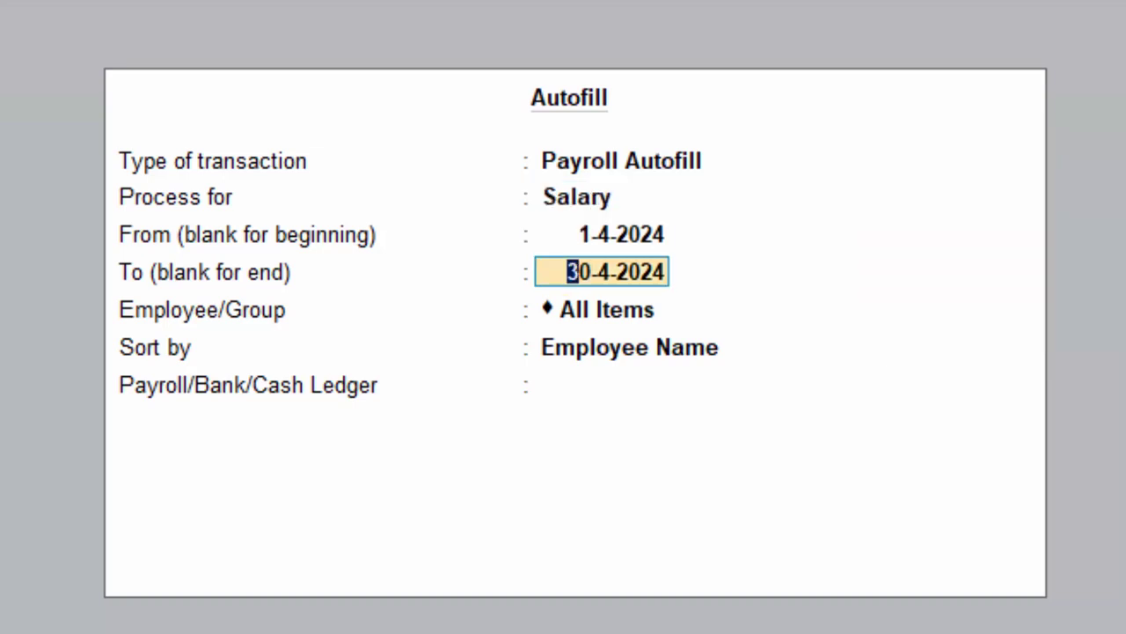
text(1)
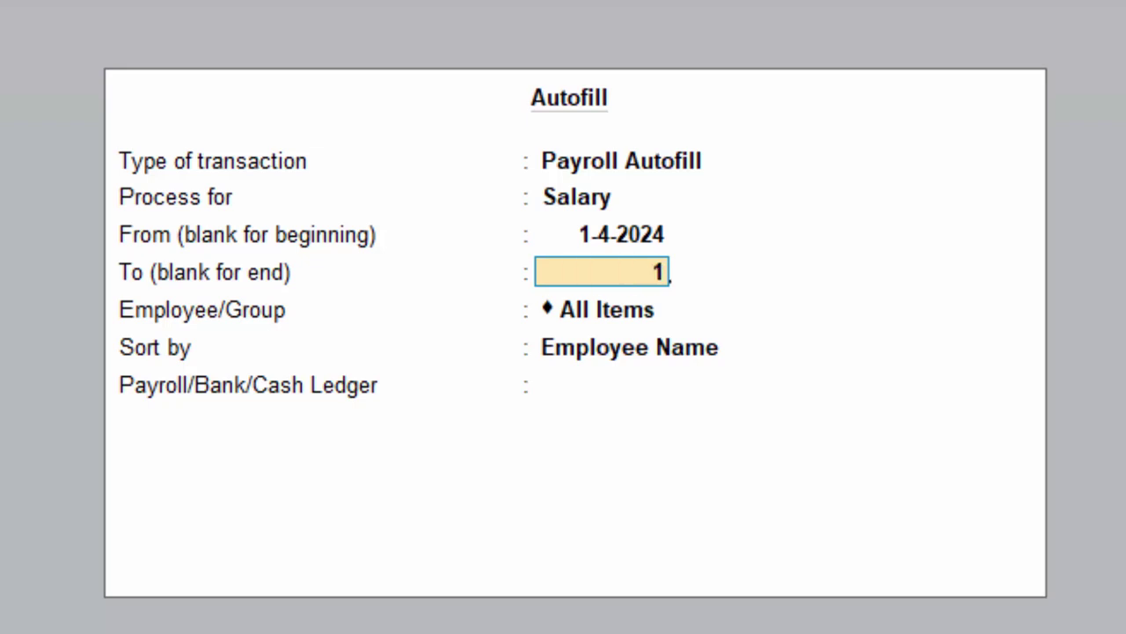
text(-5-)
text(2024)
key(Return)
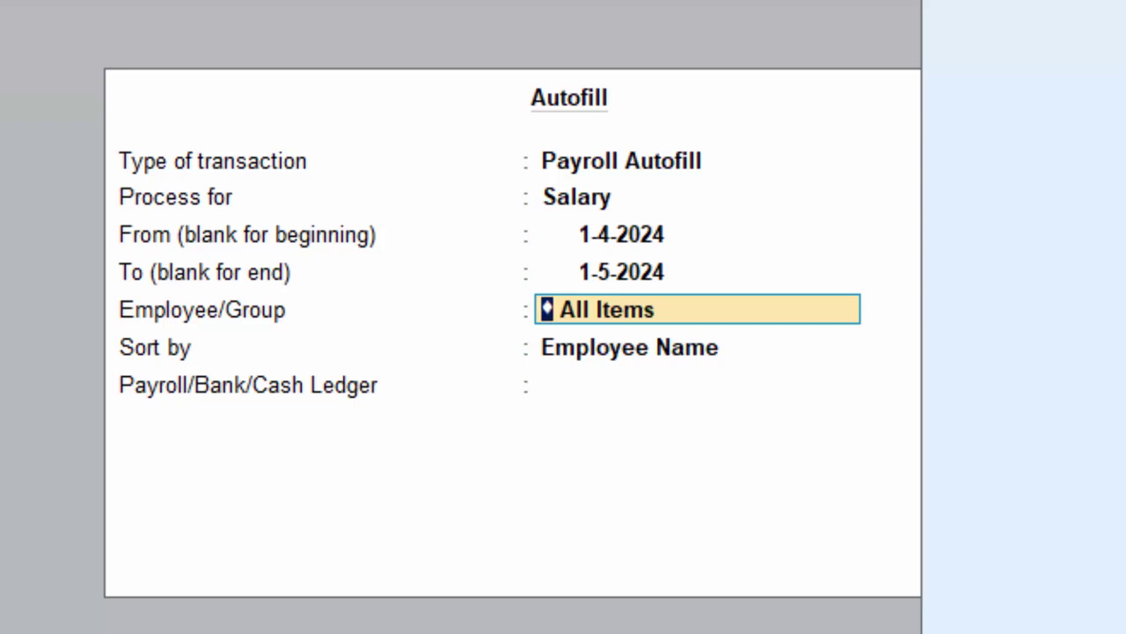
key(Down)
key(Return)
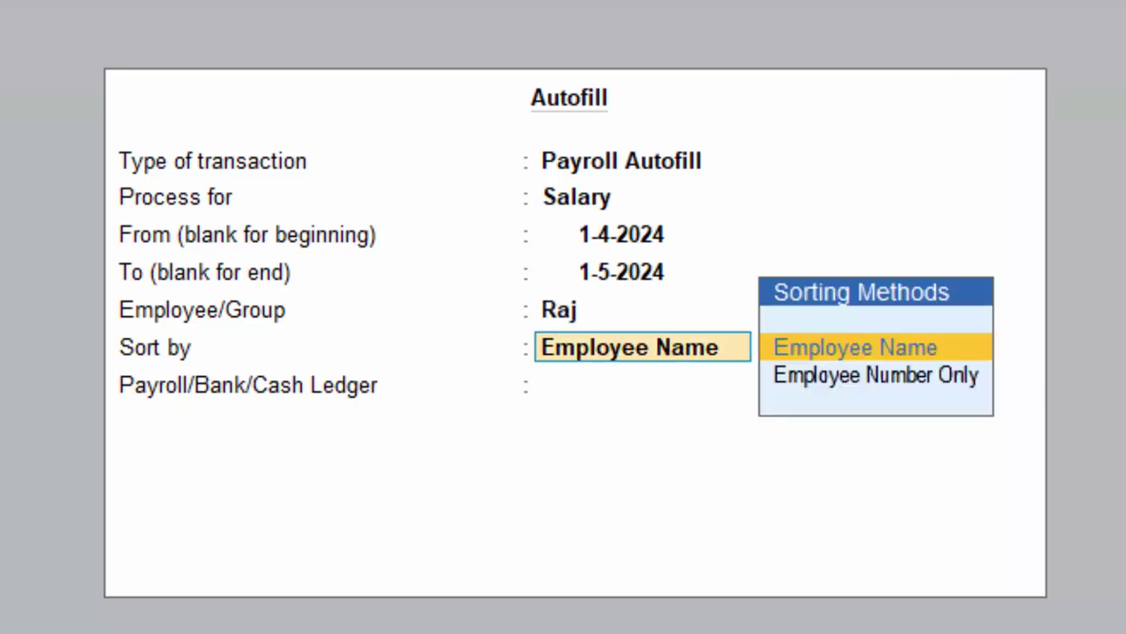
key(Return)
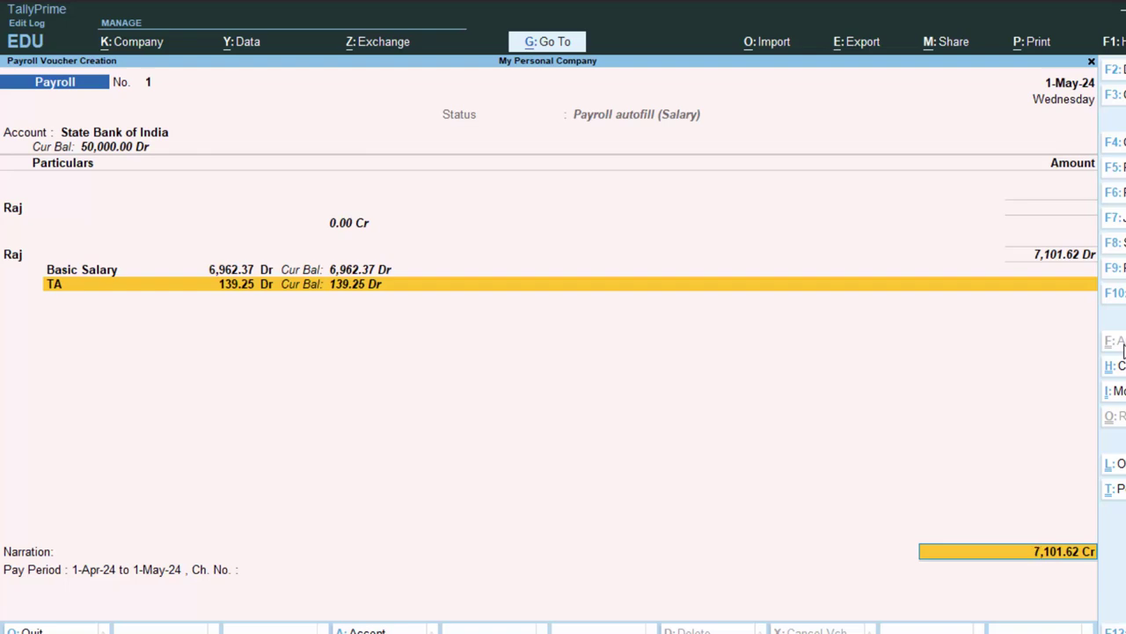
- Save the 7,101.62 payroll voucher with its cheque bank allocation, then quit the blank voucher
key(Return)
key(Return)
key(Return)
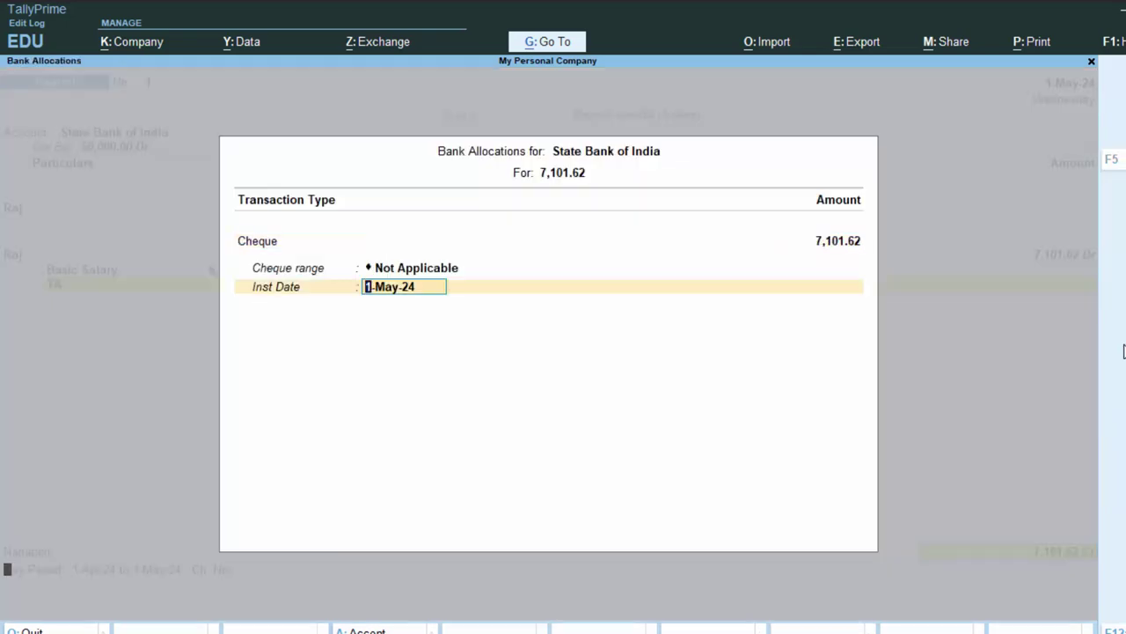
key(Return)
key(Return)
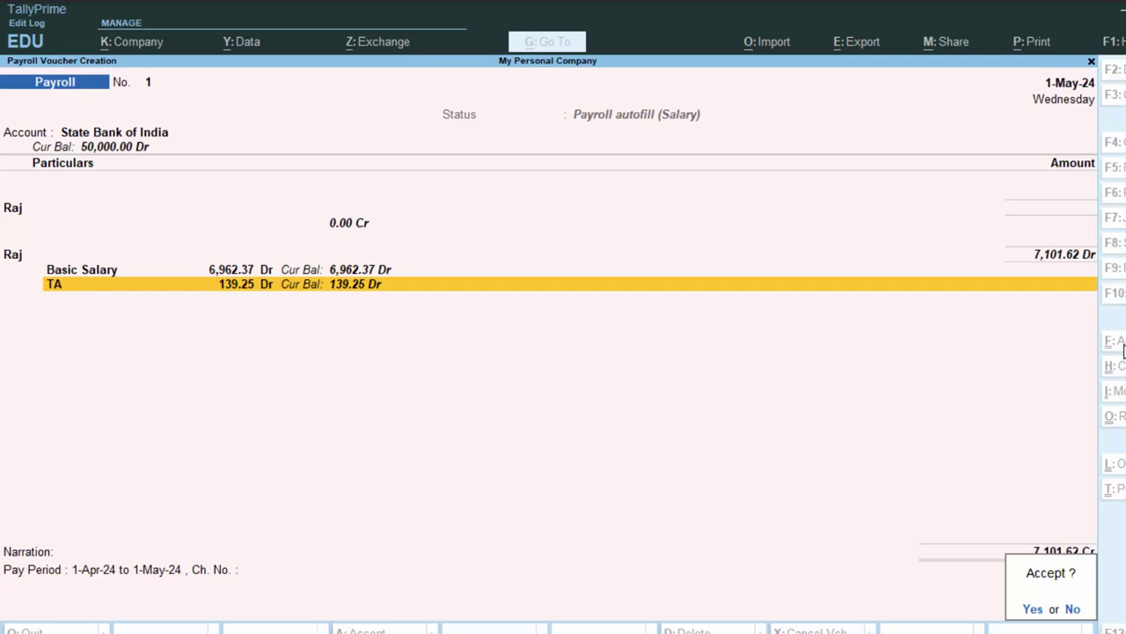
key(Return)
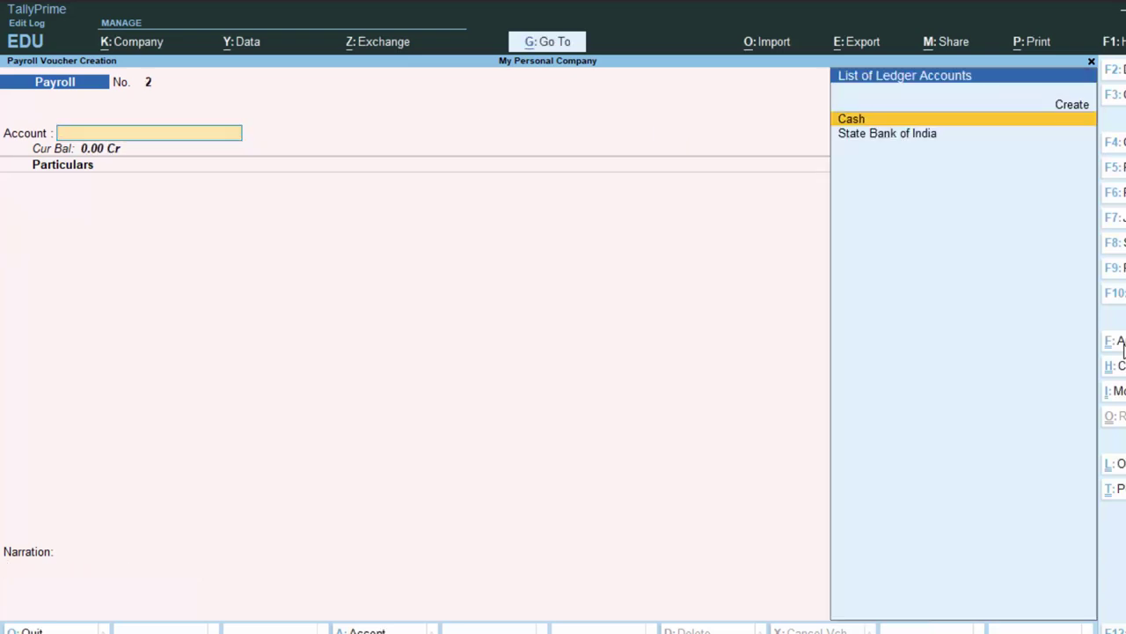
key(Escape)
key(Return)
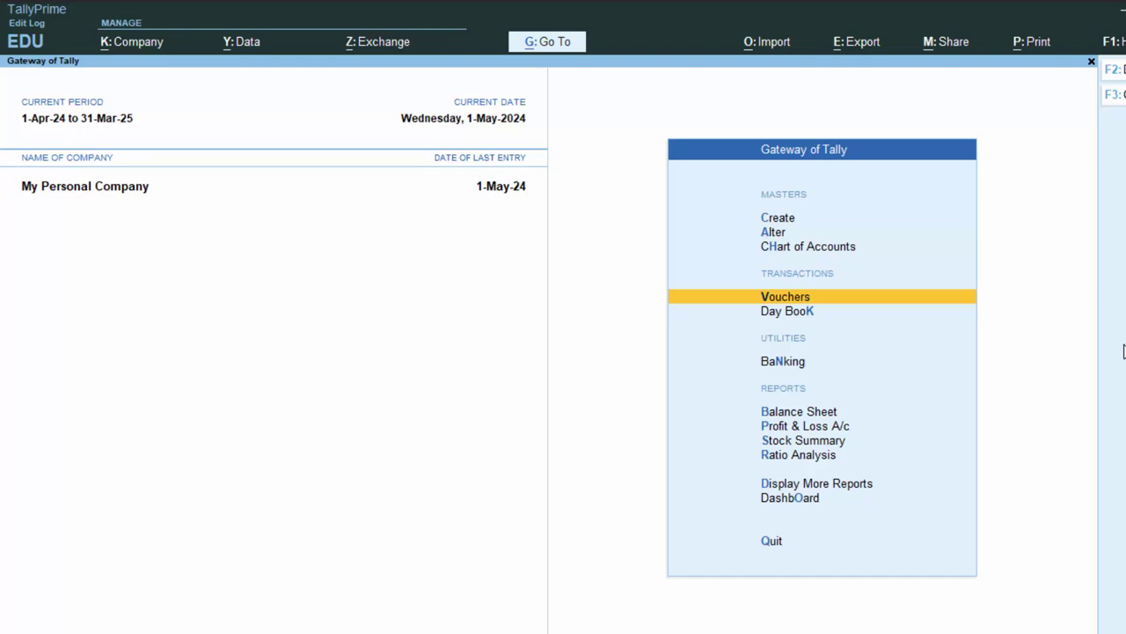
- Open the Pay Slip report under More Reports > Payroll Reports and select the employee
key(Down)
key(Down)
key(Down)
key(Down)
key(Down)
key(Down)
key(Down)
key(Down)
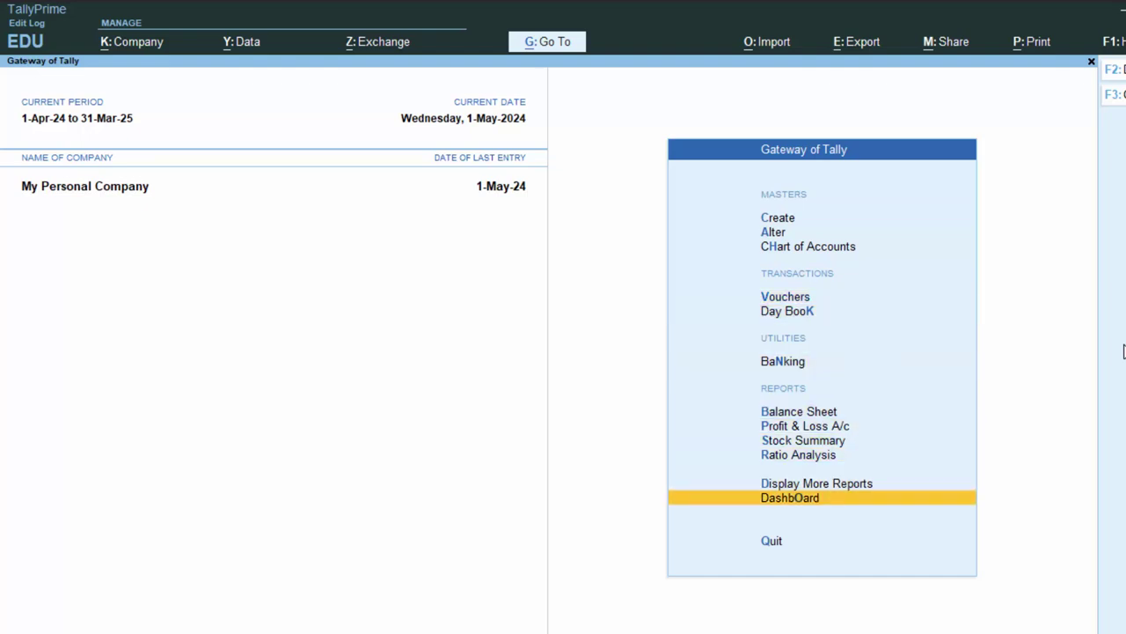
key(Up)
key(Return)
key(Down)
key(Down)
key(Down)
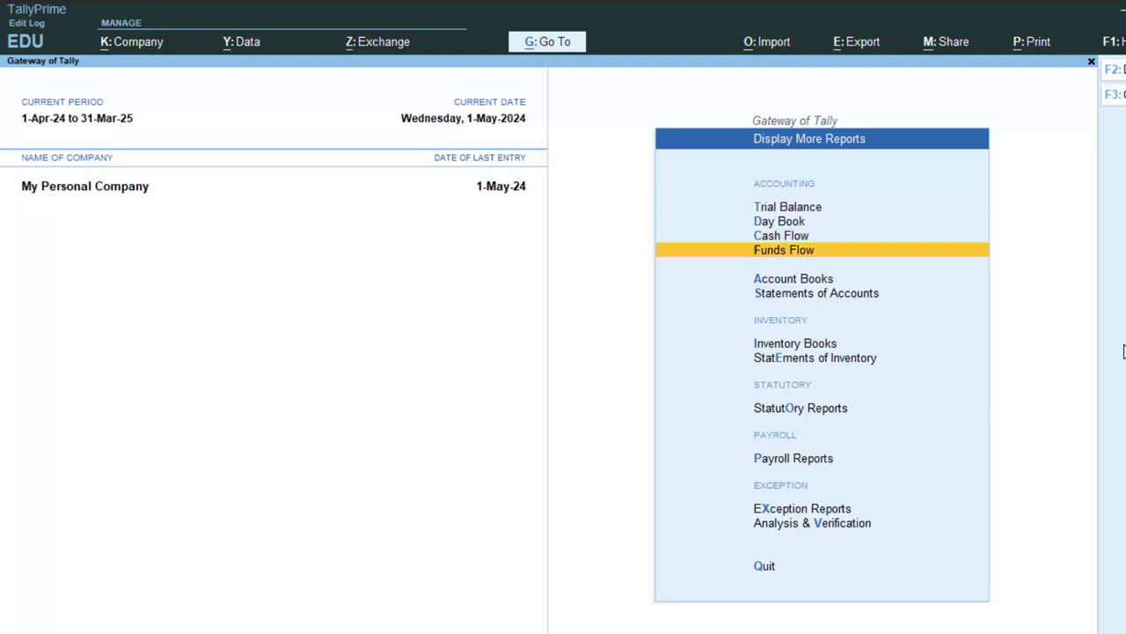
key(Down)
key(Down)
key(Down)
key(Down)
key(Down)
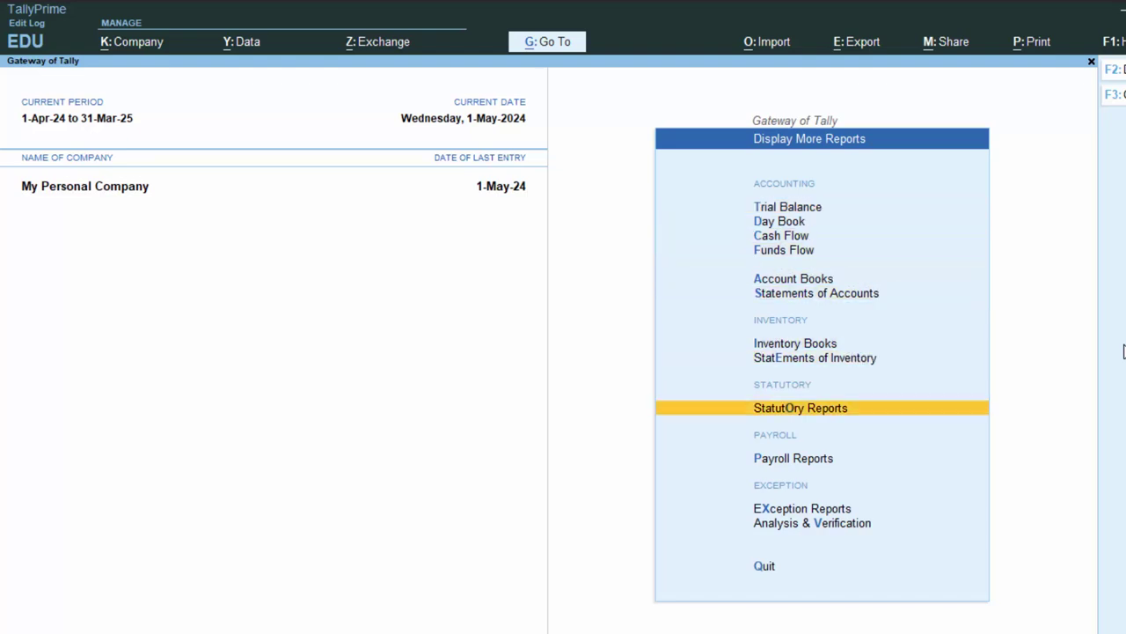
key(Down)
key(Return)
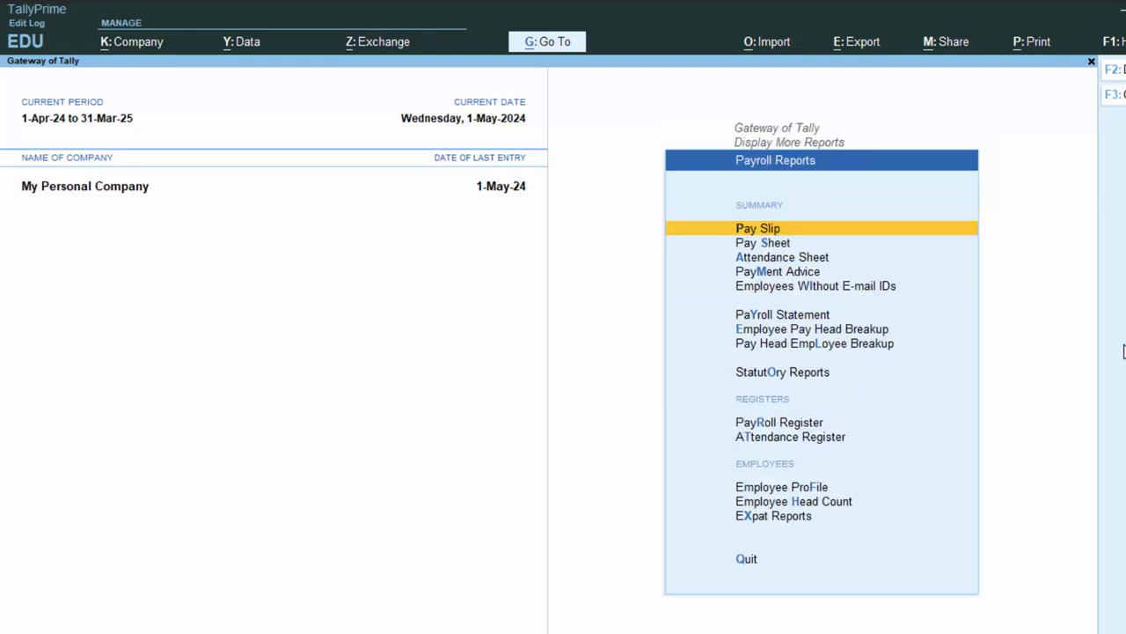
key(Return)
key(Down)
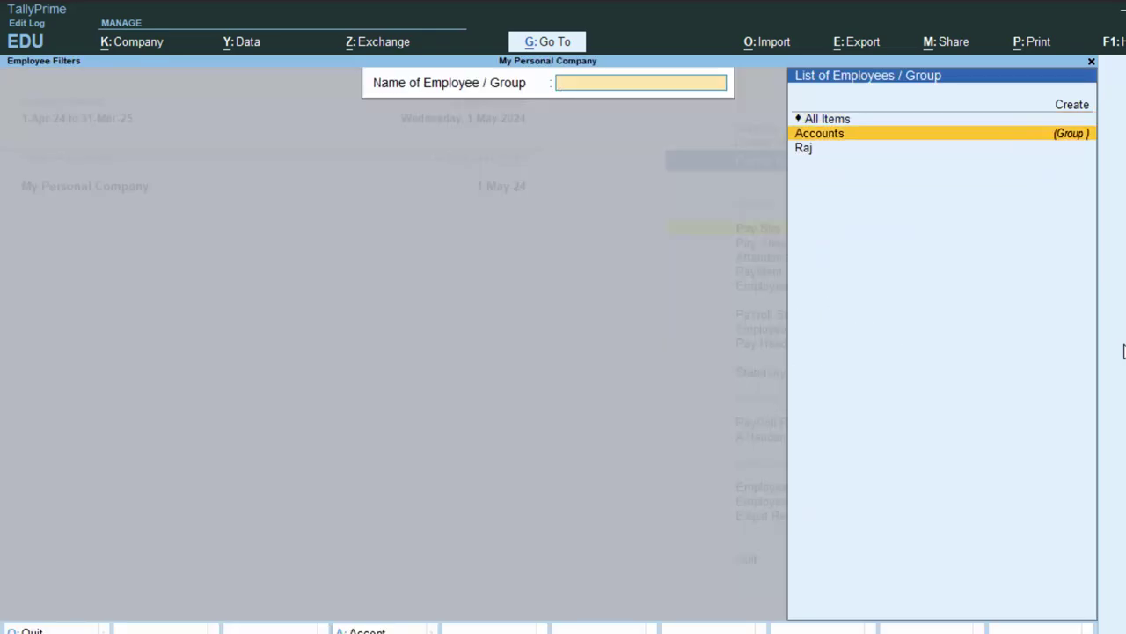
key(Down)
key(Return)
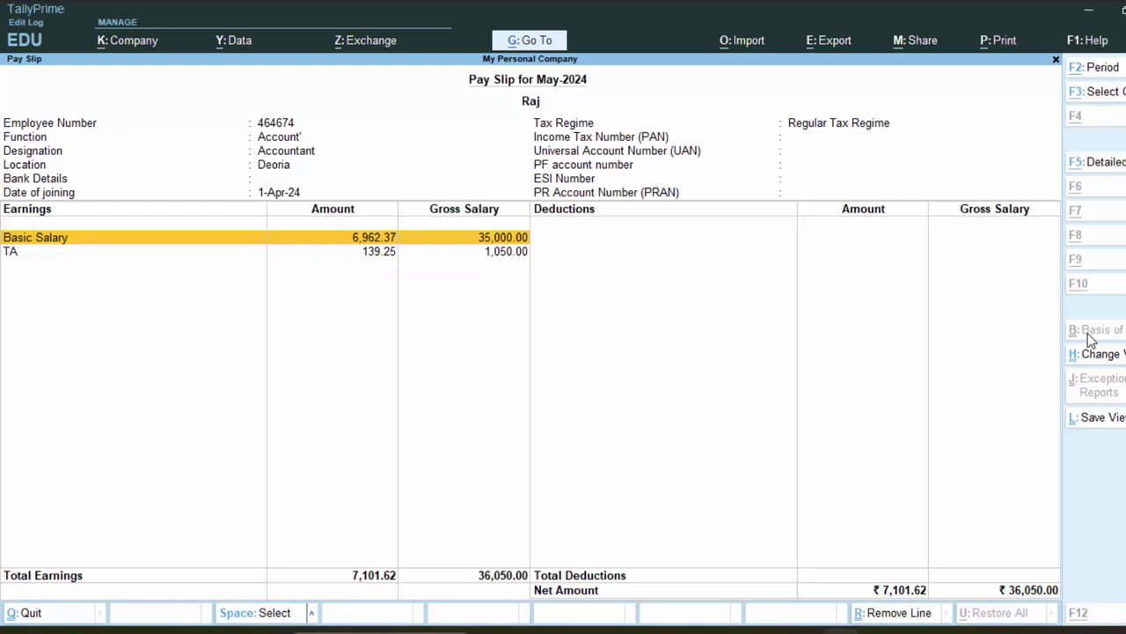
- Print-preview the current May-2024 pay slip and zoom in on it
key(alt+p)
key(Return)
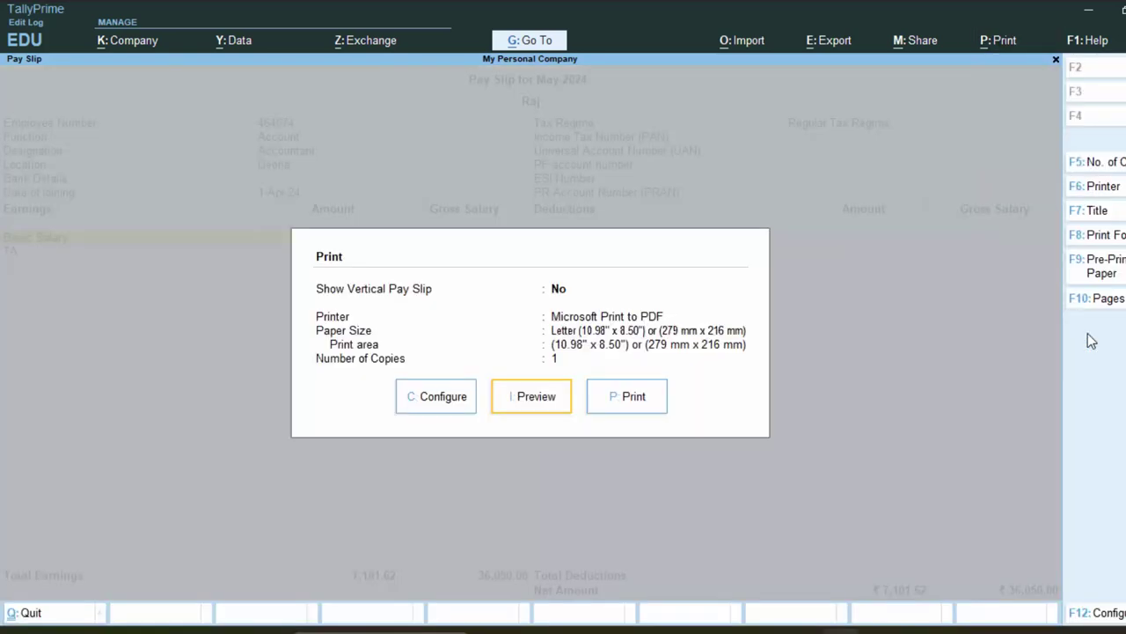
key(i)
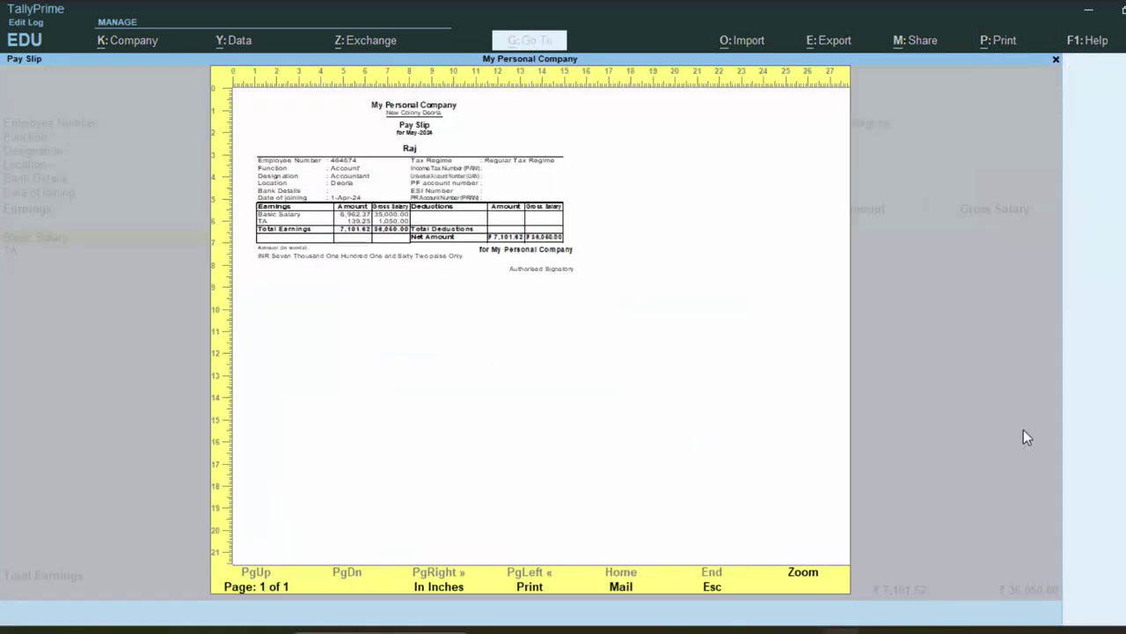
click(804, 581)
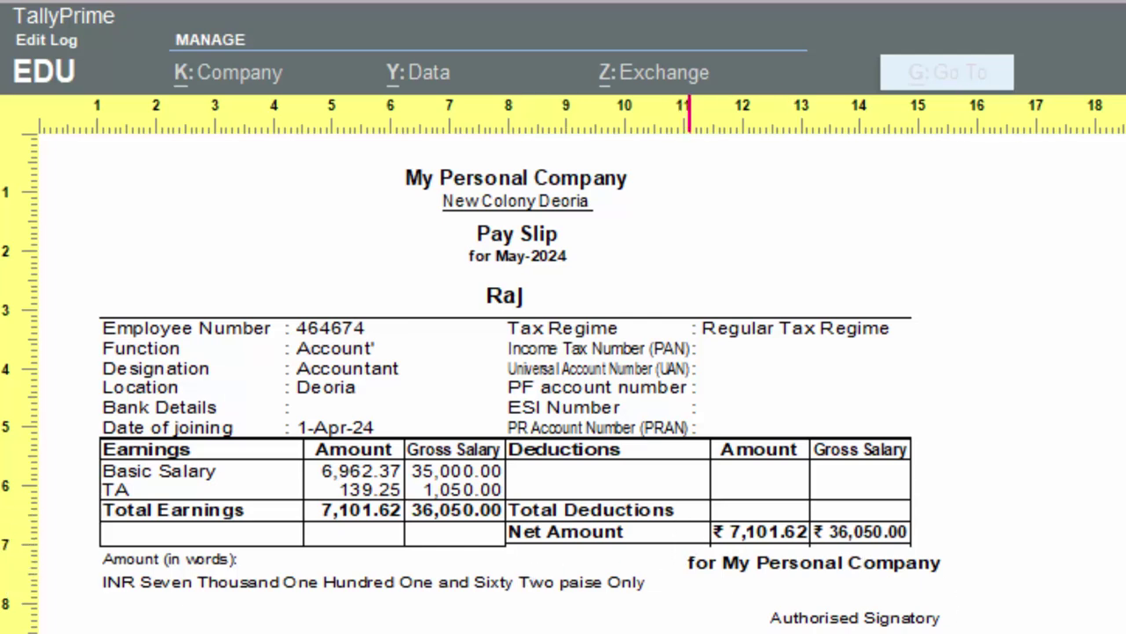
- Close the preview, print settings and pay slip to back out of the report
key(Escape)
key(Escape)
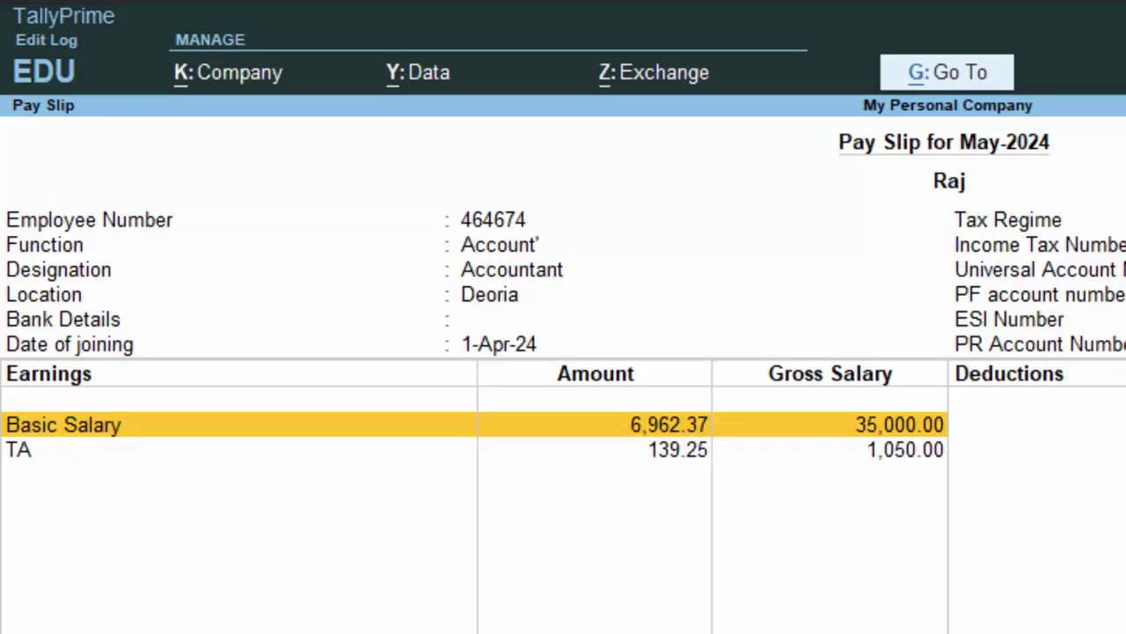
key(Escape)
key(Escape)
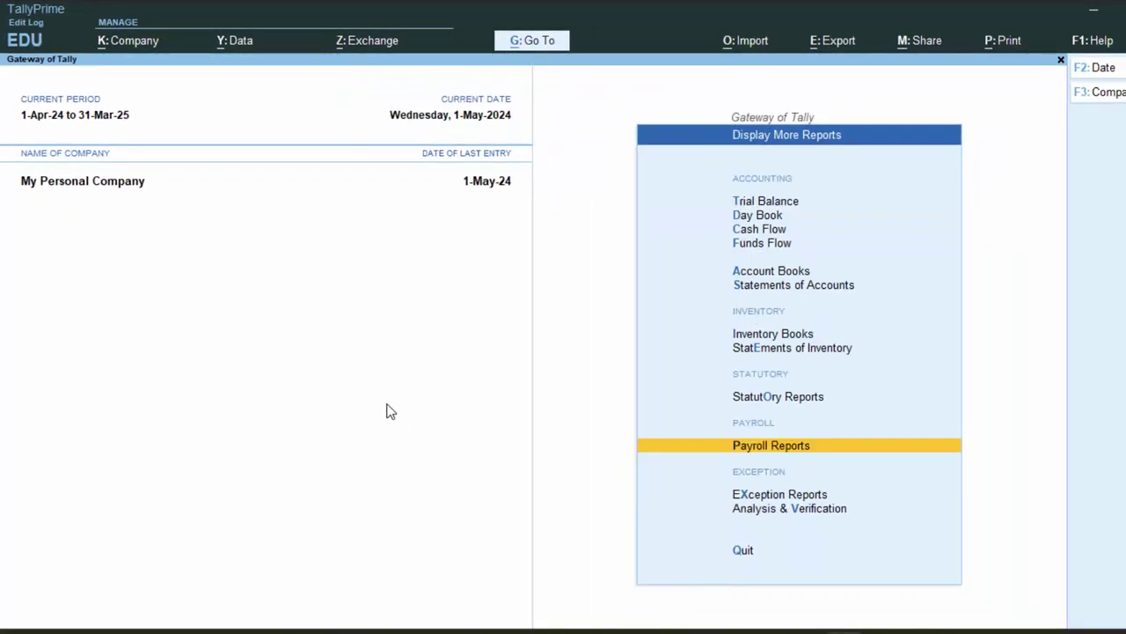
key(Escape)
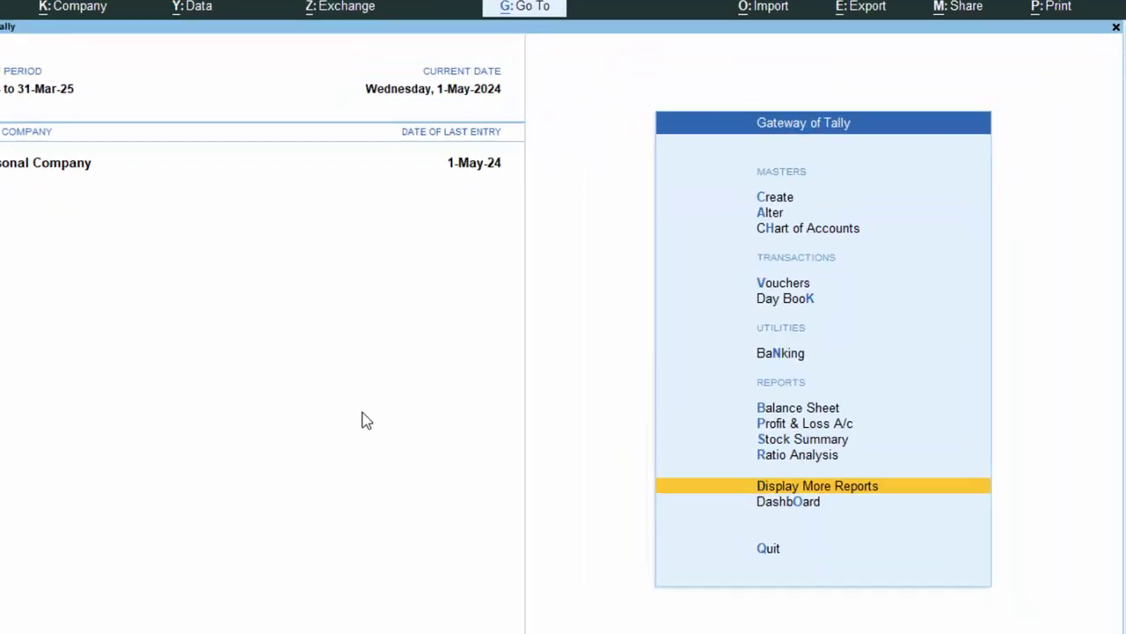
- Change the company's current date to 31-7-24
key(F2)
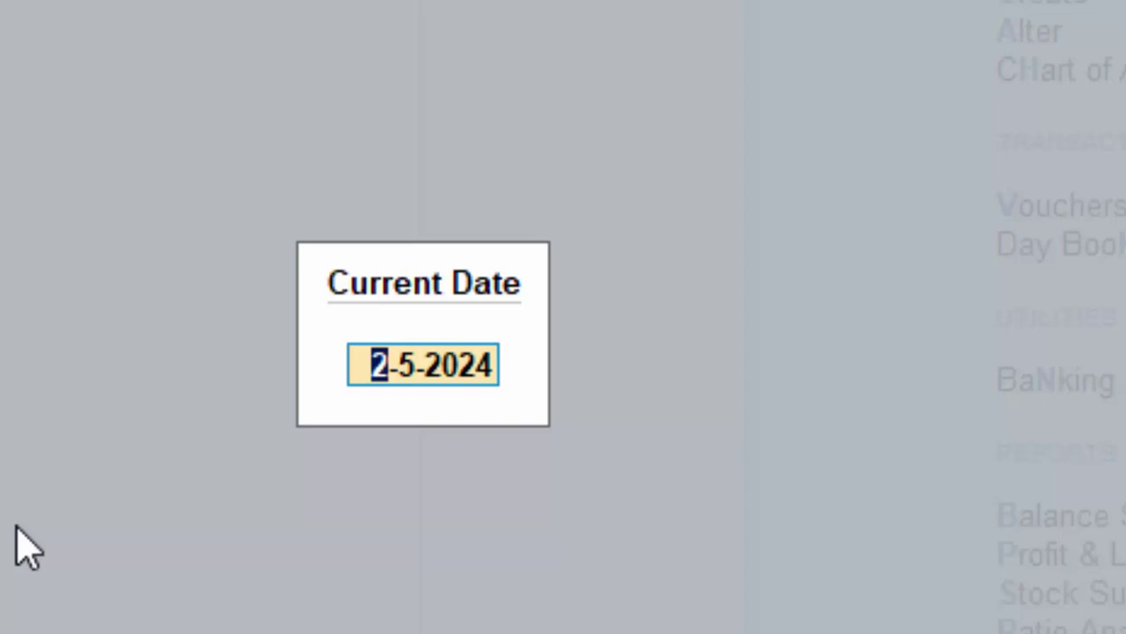
text(31)
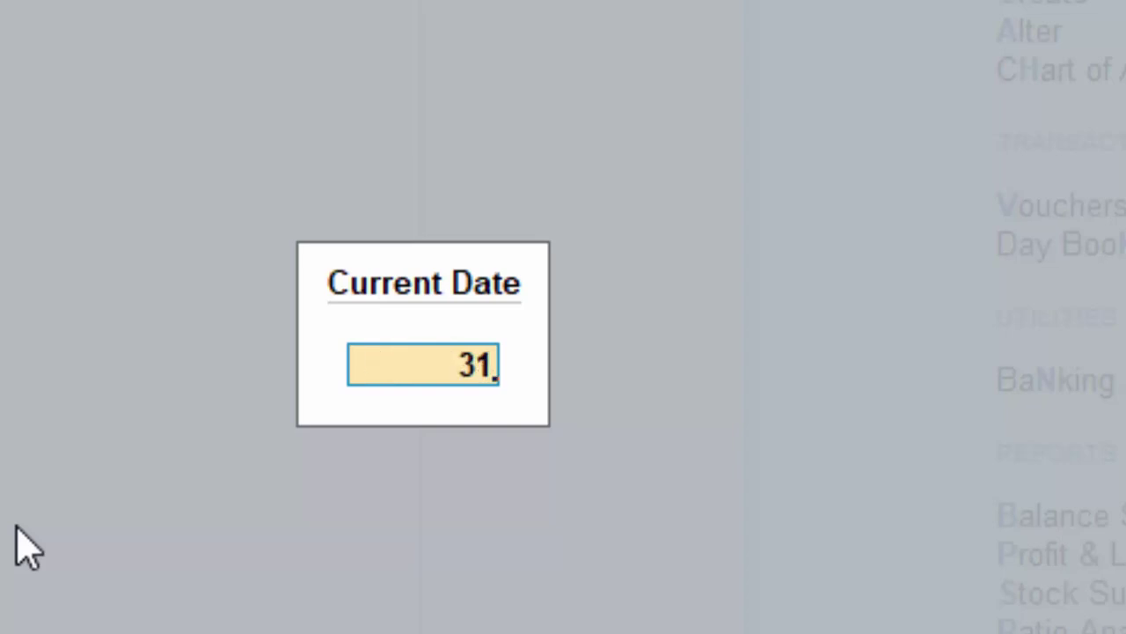
text(-7)
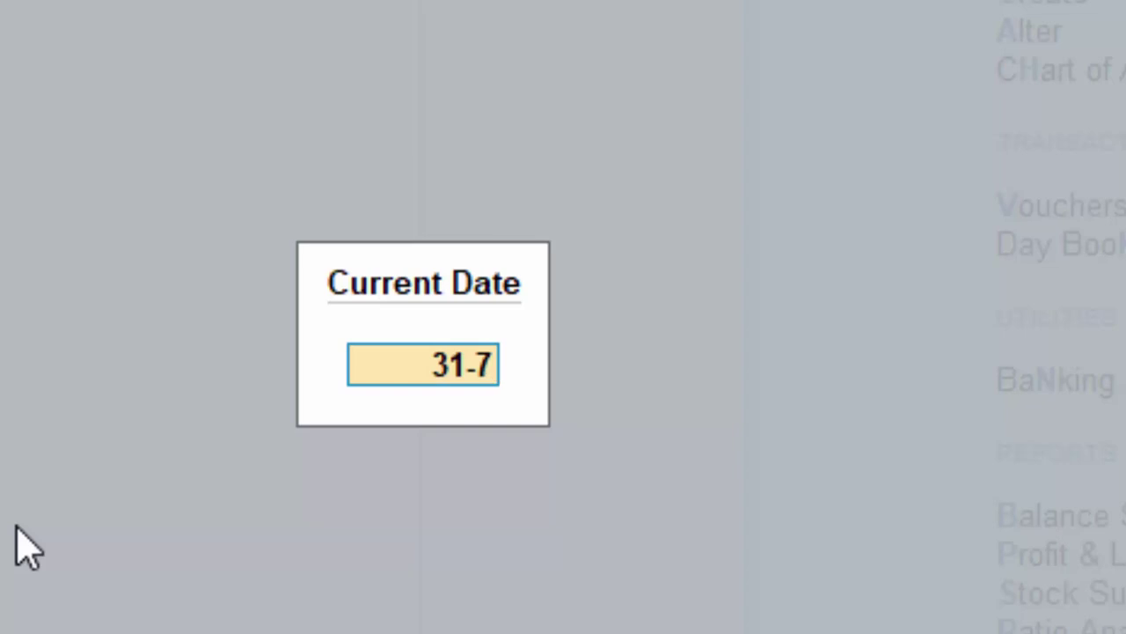
text(-24)
key(Return)
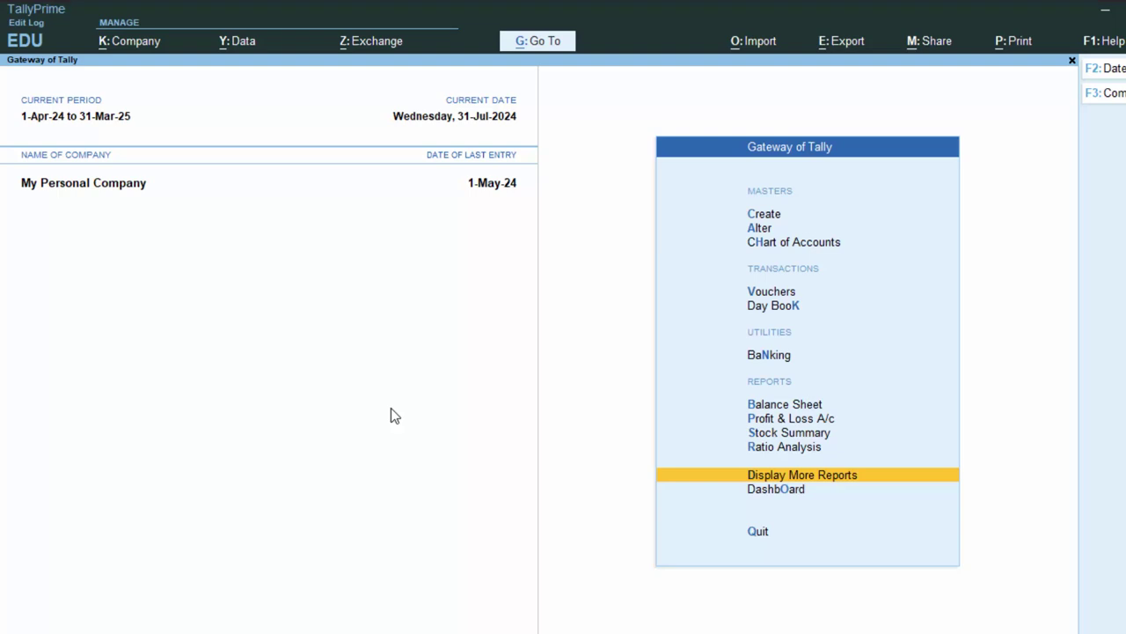
key(v)
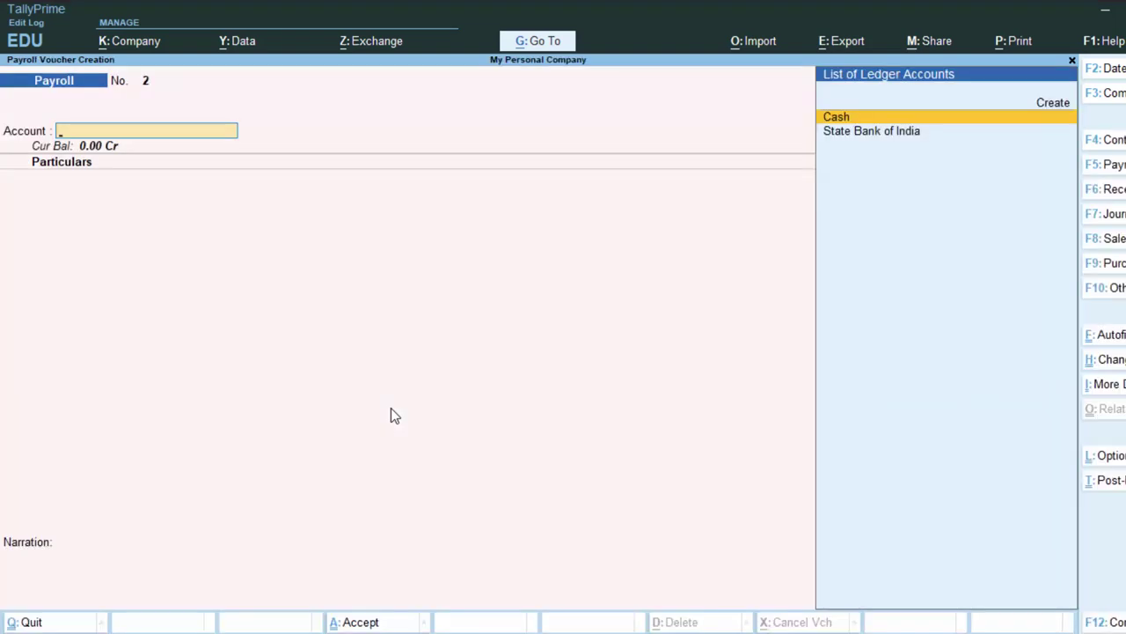
key(Down)
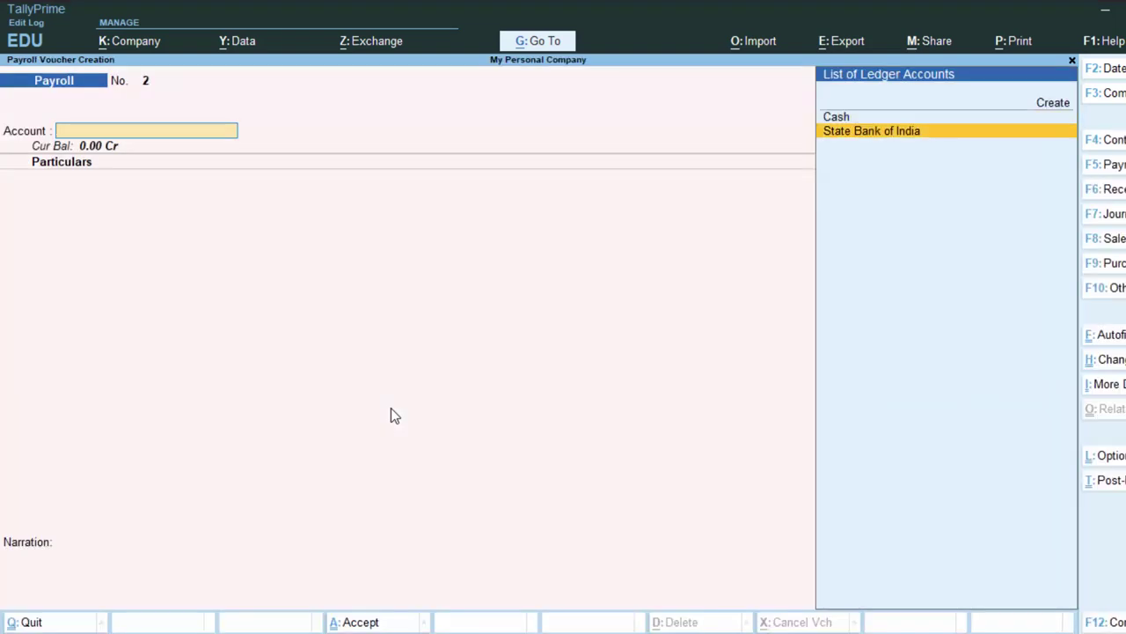
key(Return)
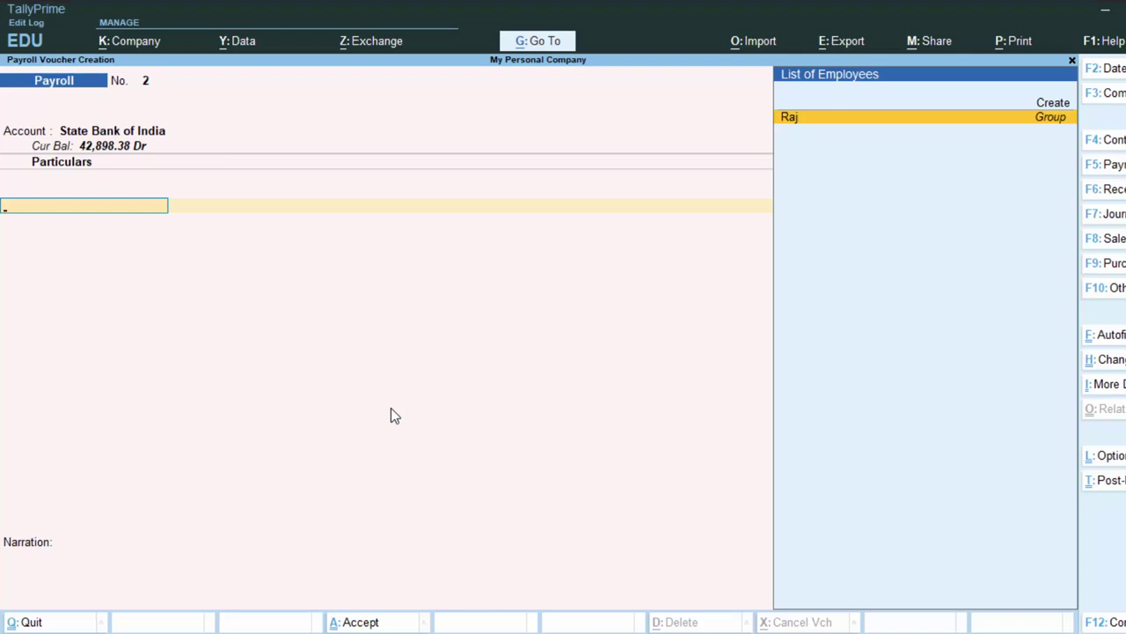
key(Return)
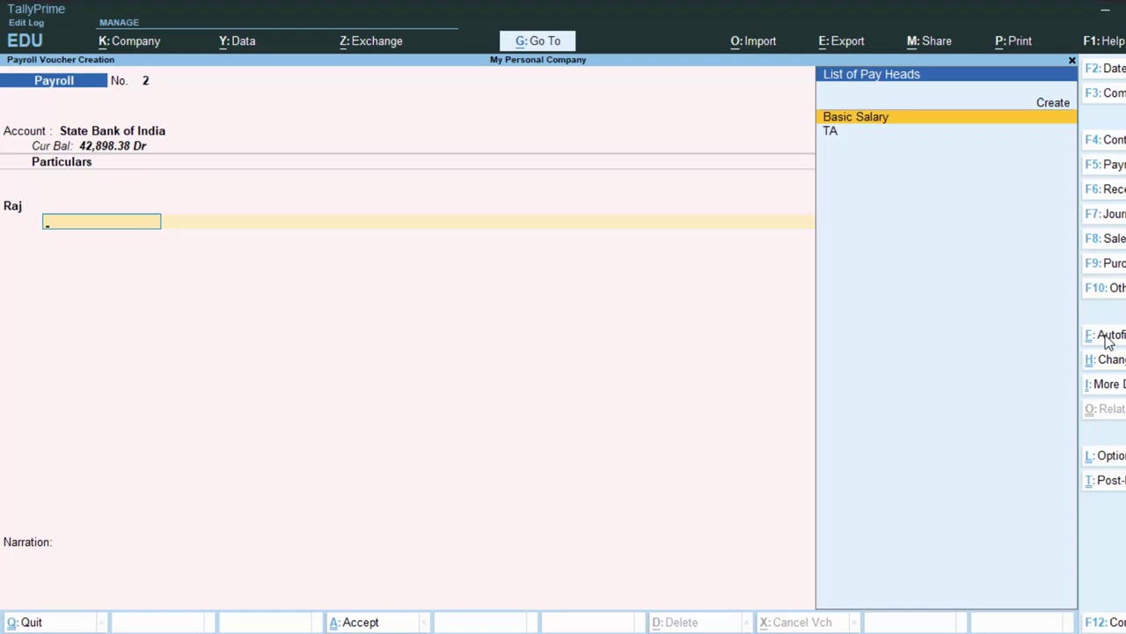
key(Escape)
key(y)
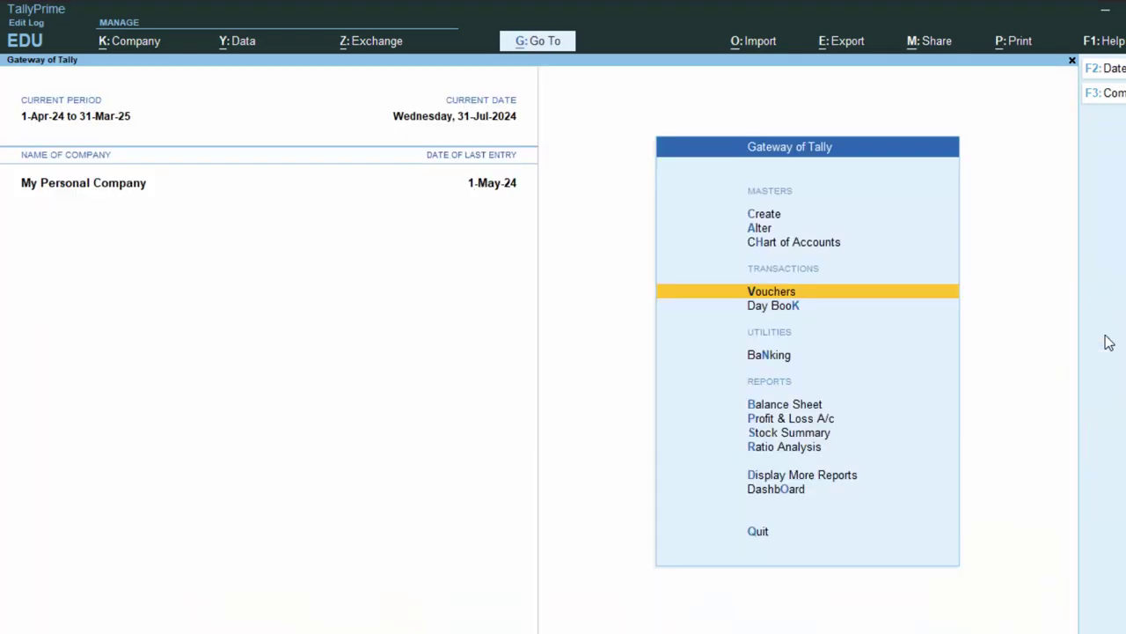
key(Return)
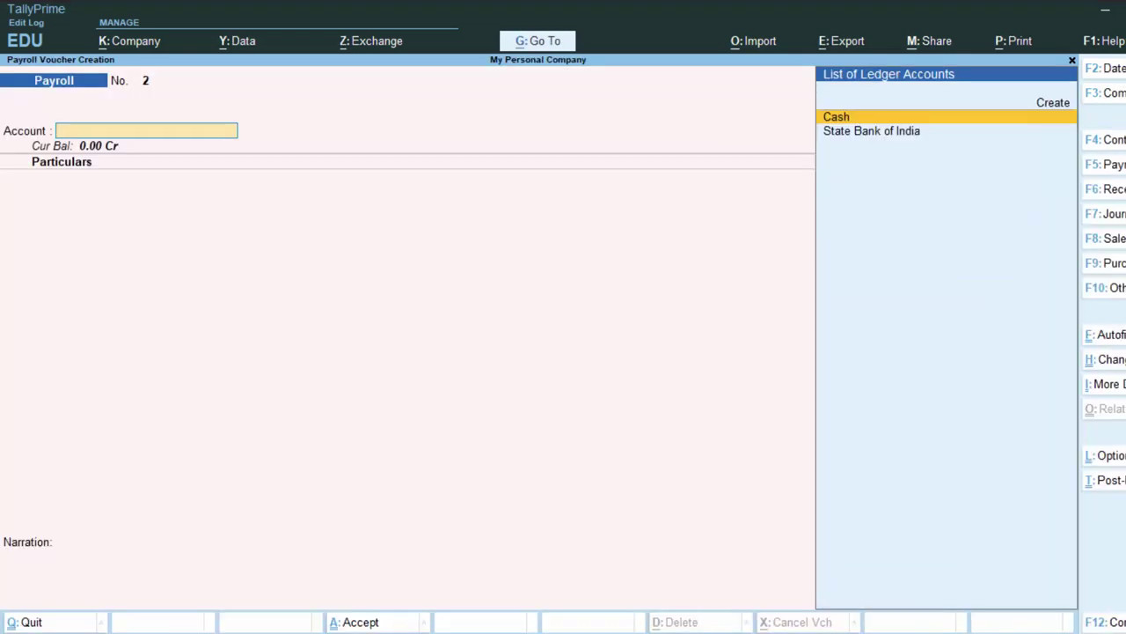
- Record and save an Attendance voucher giving the employee 10 days of Leave
click(1120, 291)
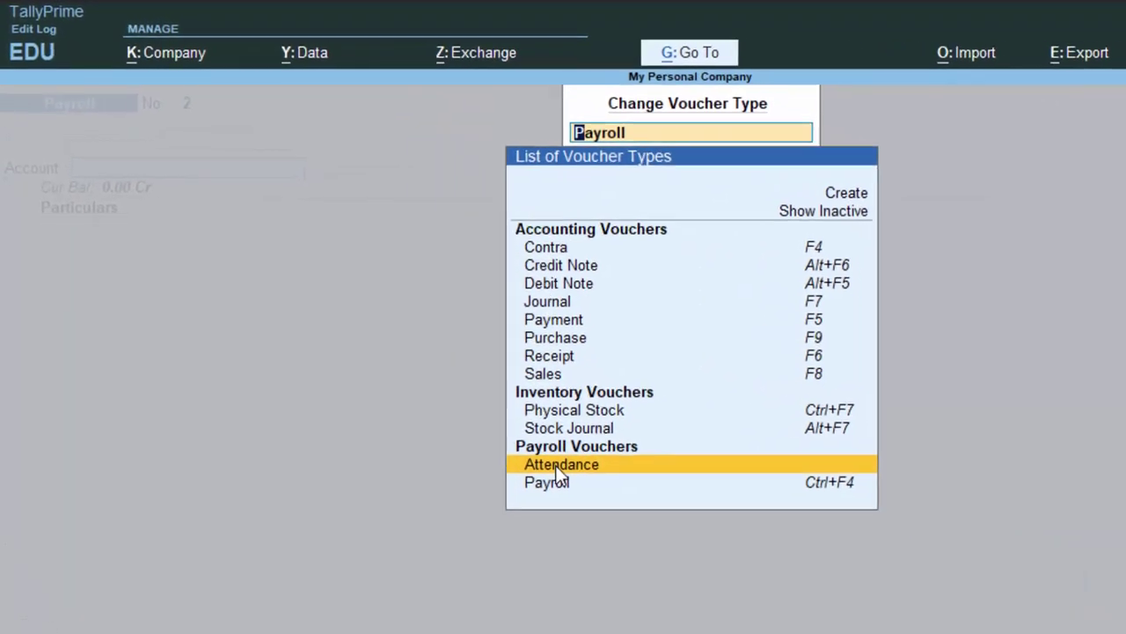
click(593, 498)
key(Return)
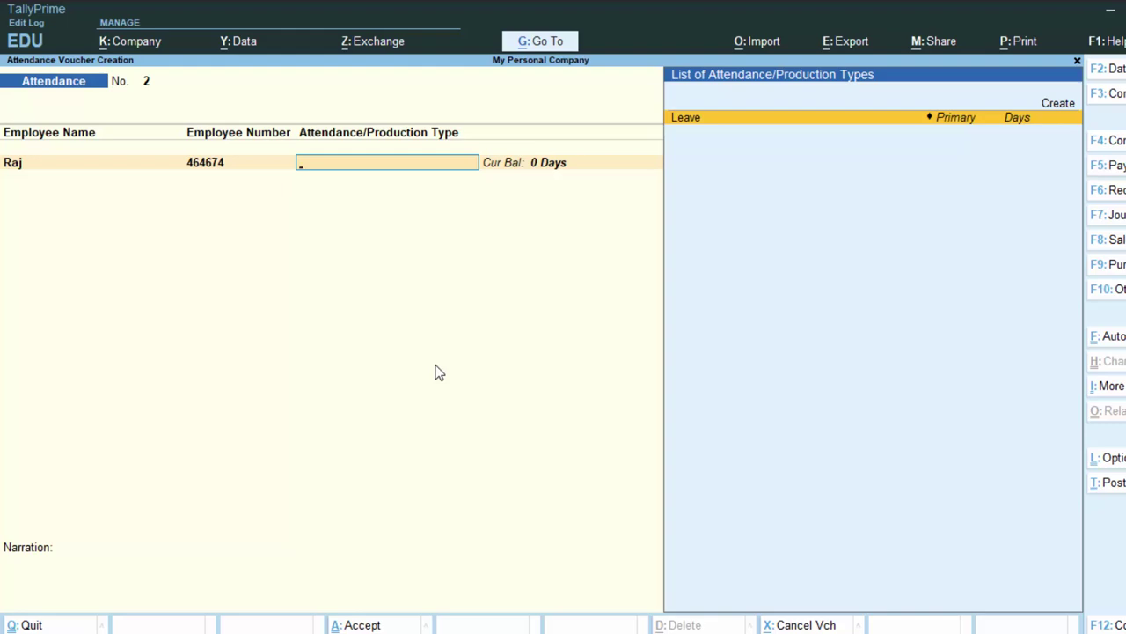
key(Return)
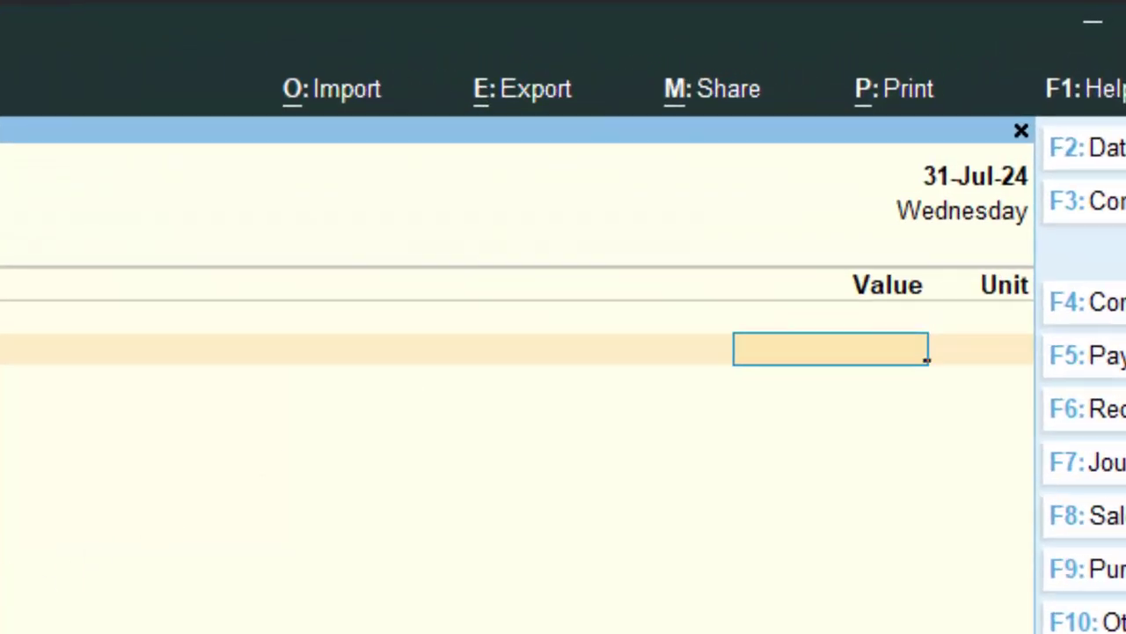
text(1)
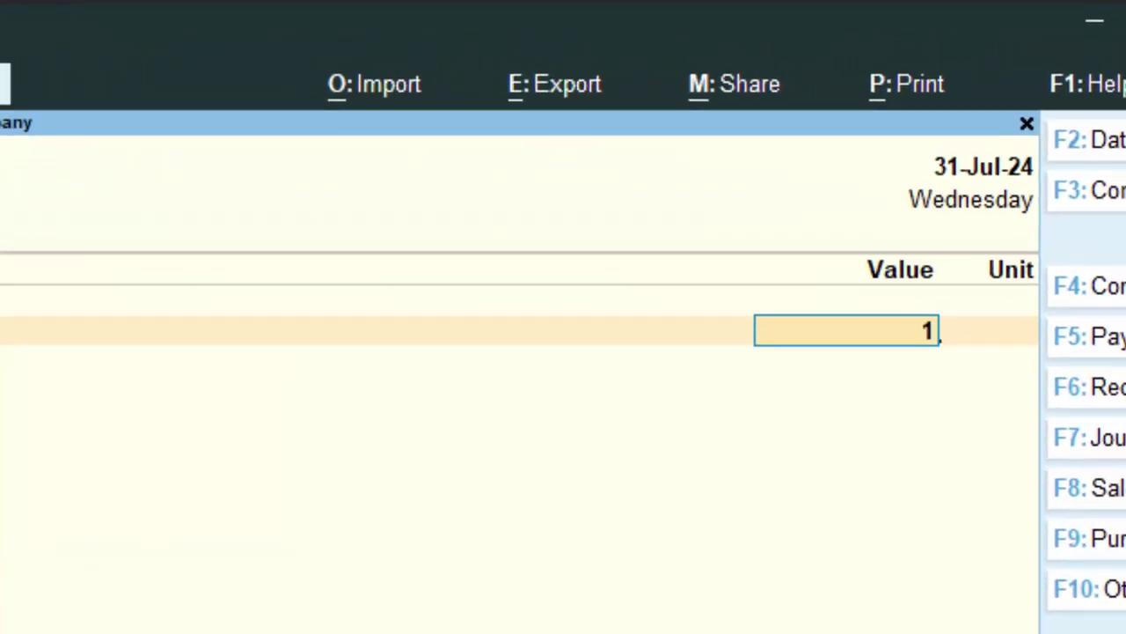
text(0)
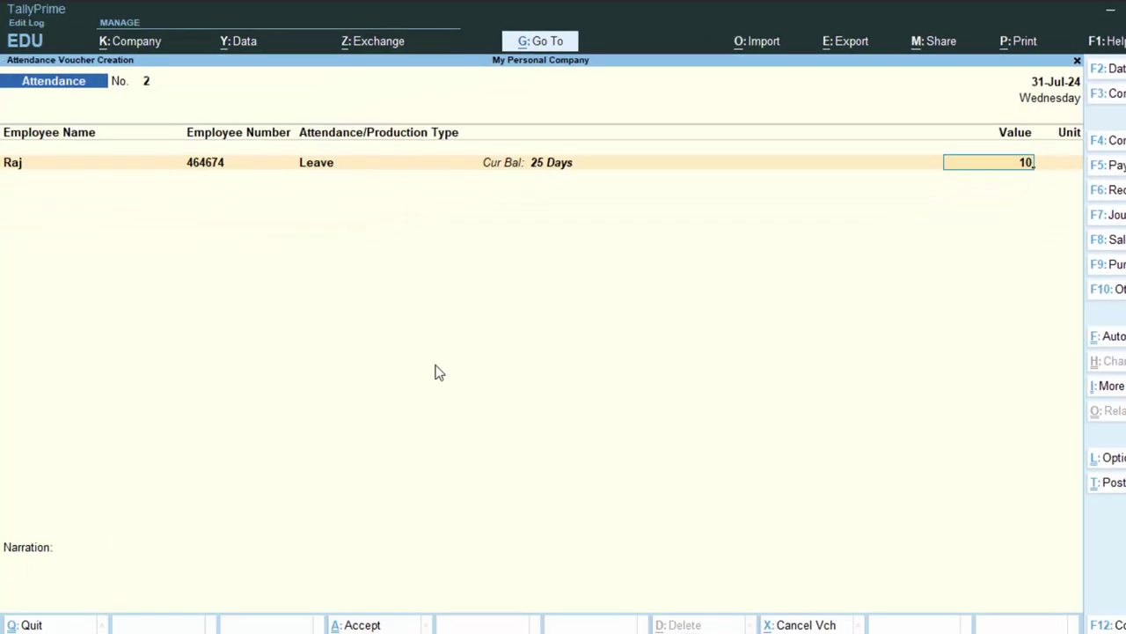
key(Return)
key(Return)
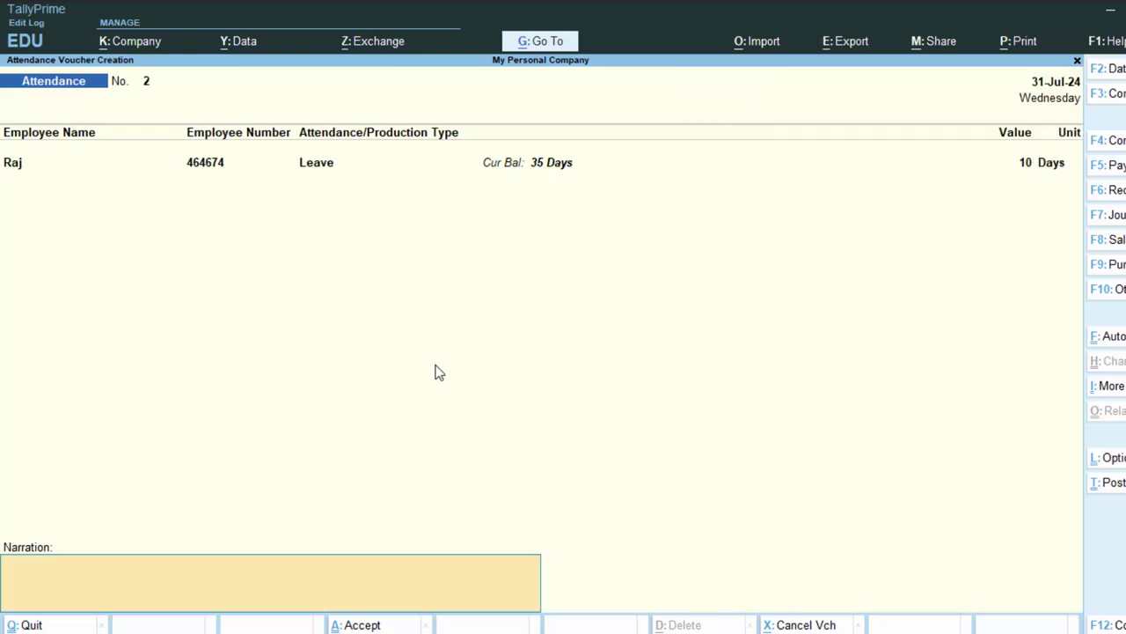
key(Return)
key(Return)
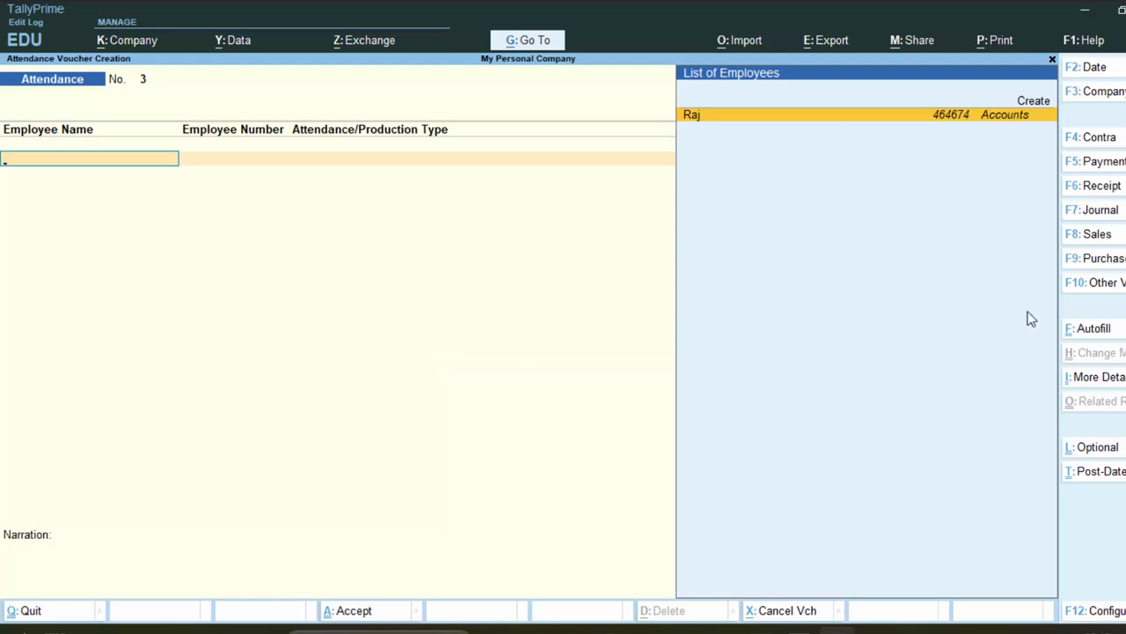
- Start a Payroll voucher from State Bank of India for the employee
click(1080, 296)
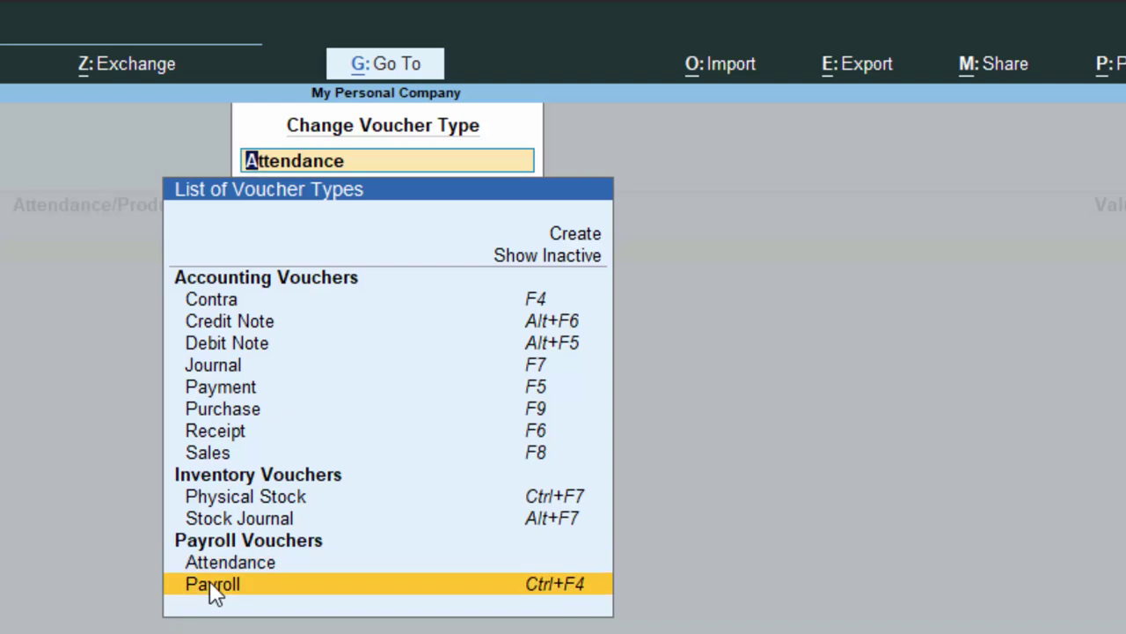
click(303, 485)
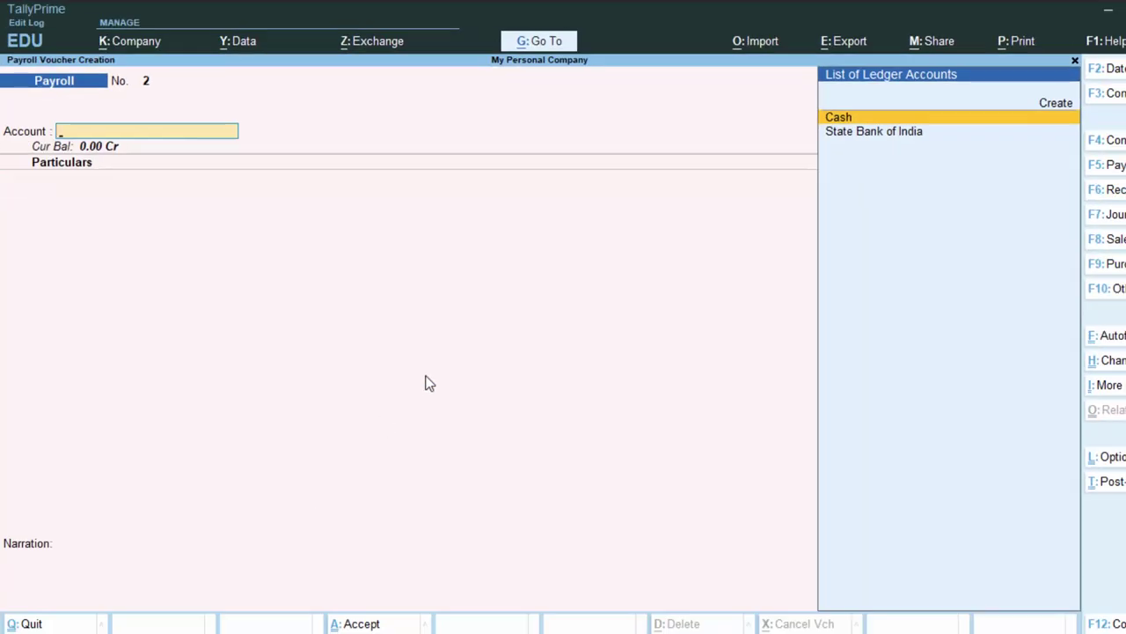
key(Down)
key(Return)
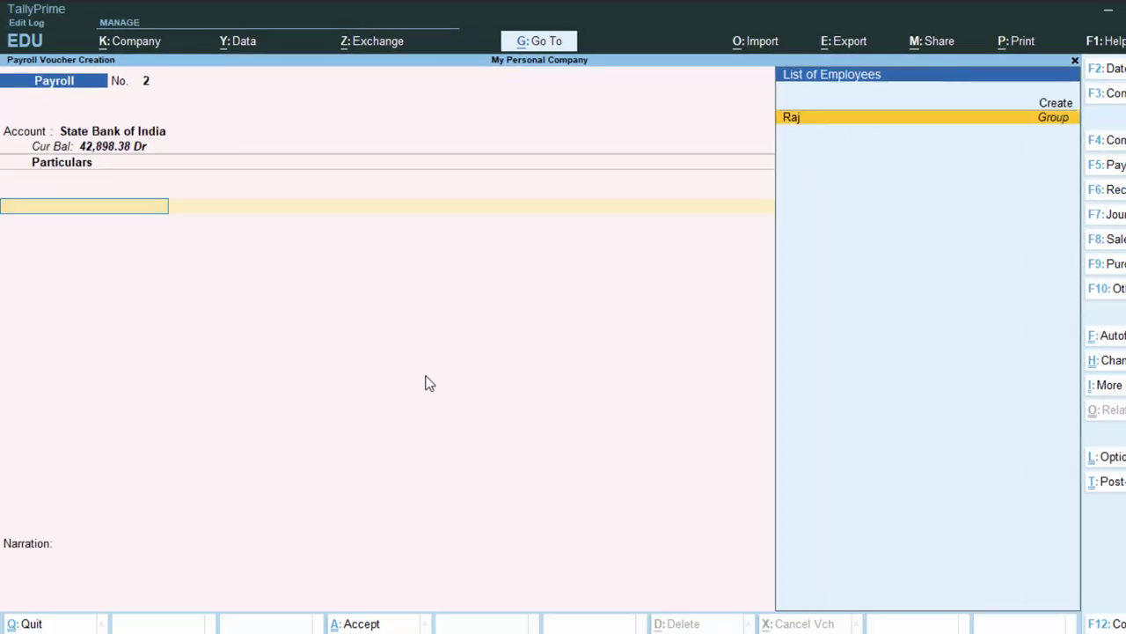
key(Return)
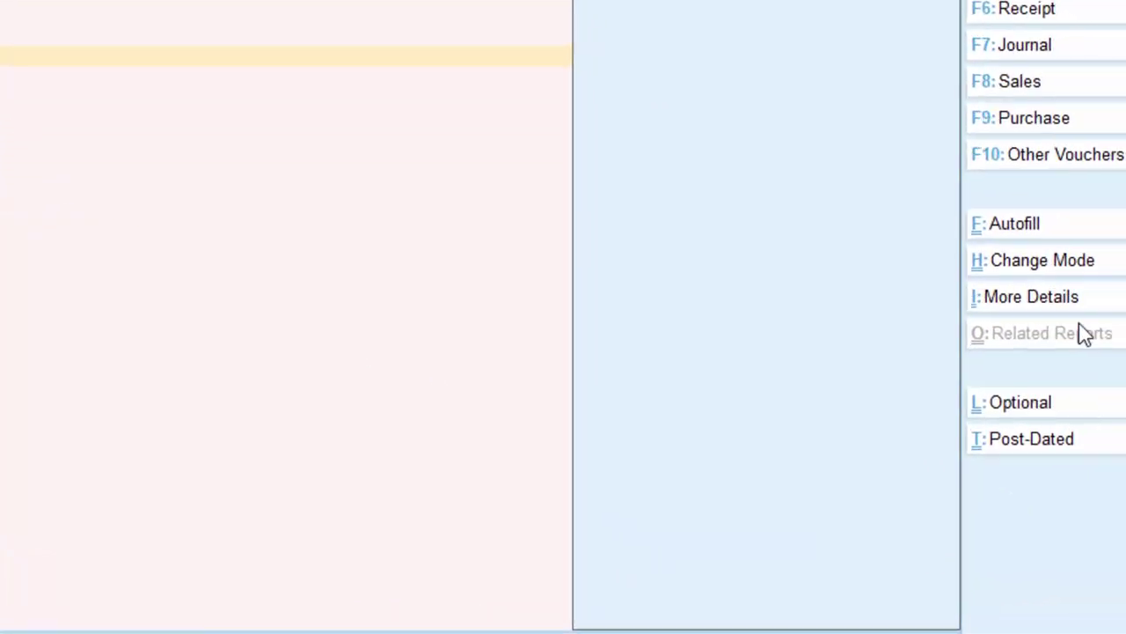
- Autofill July 2024 salary via State Bank of India: Basic 23,709.68, TA 592.74, total 24,302.42
key(ctrl+f)
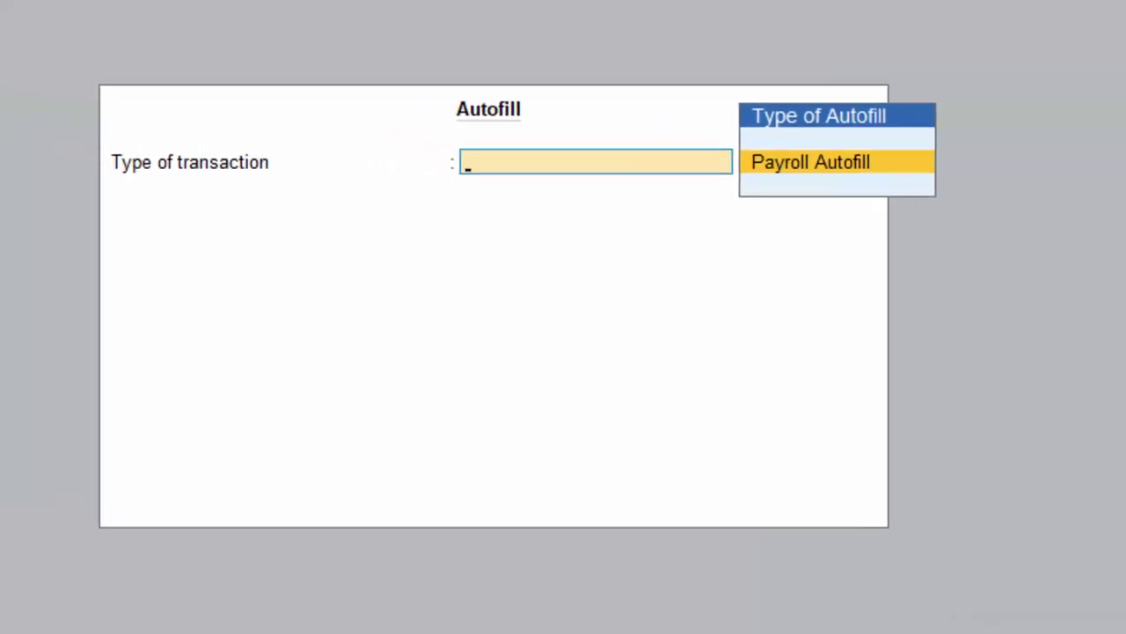
key(Return)
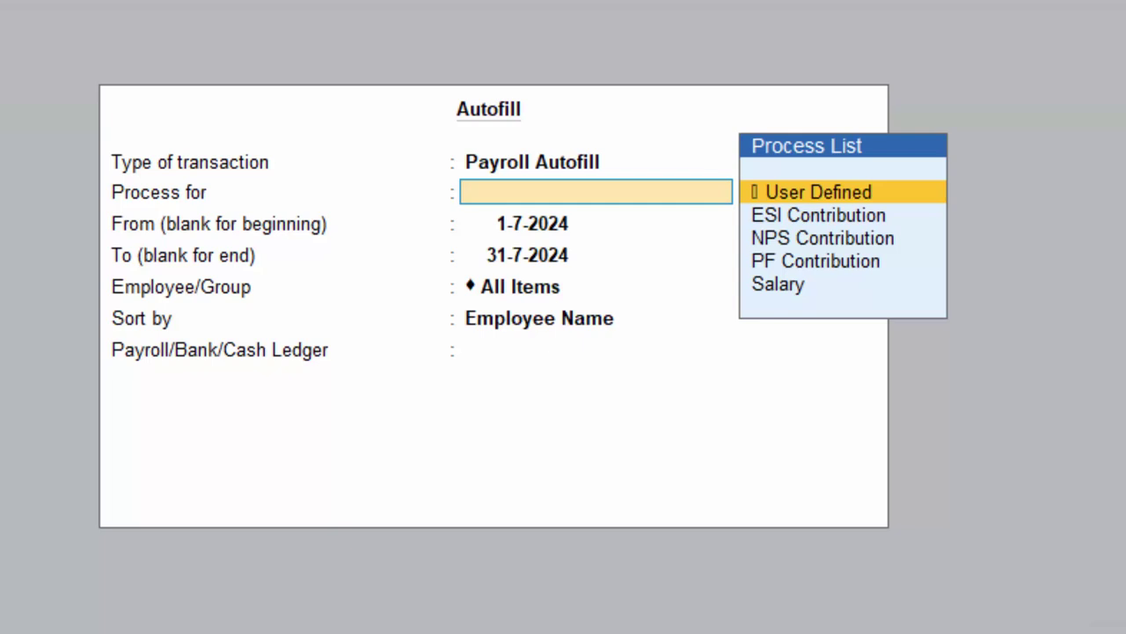
key(Down)
key(Down)
key(Down)
key(Down)
key(Return)
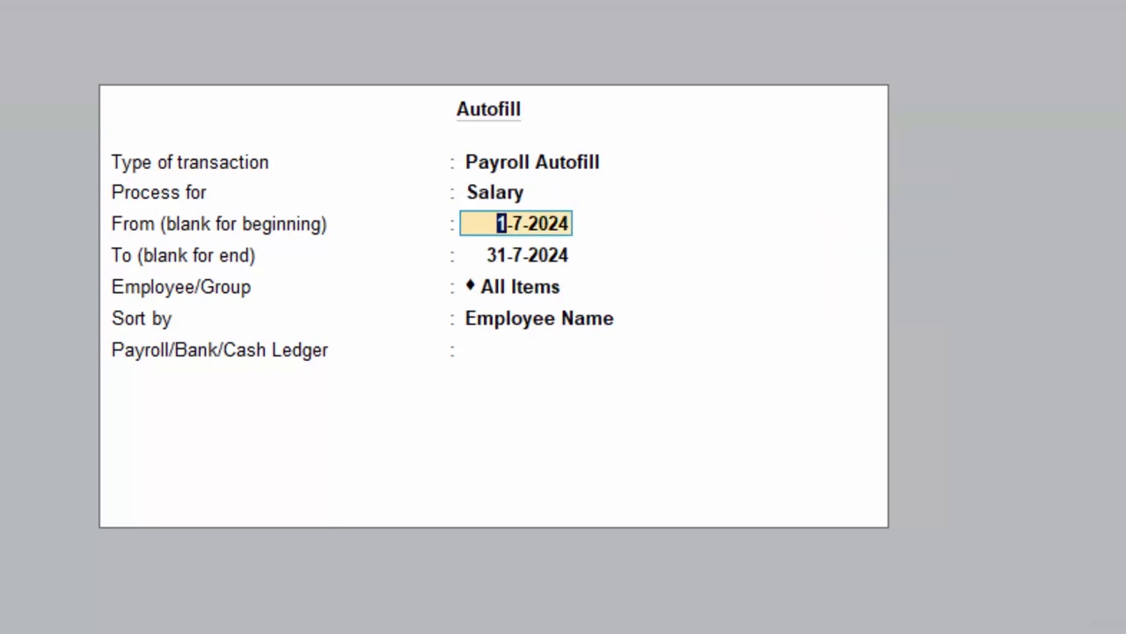
key(Return)
key(Return)
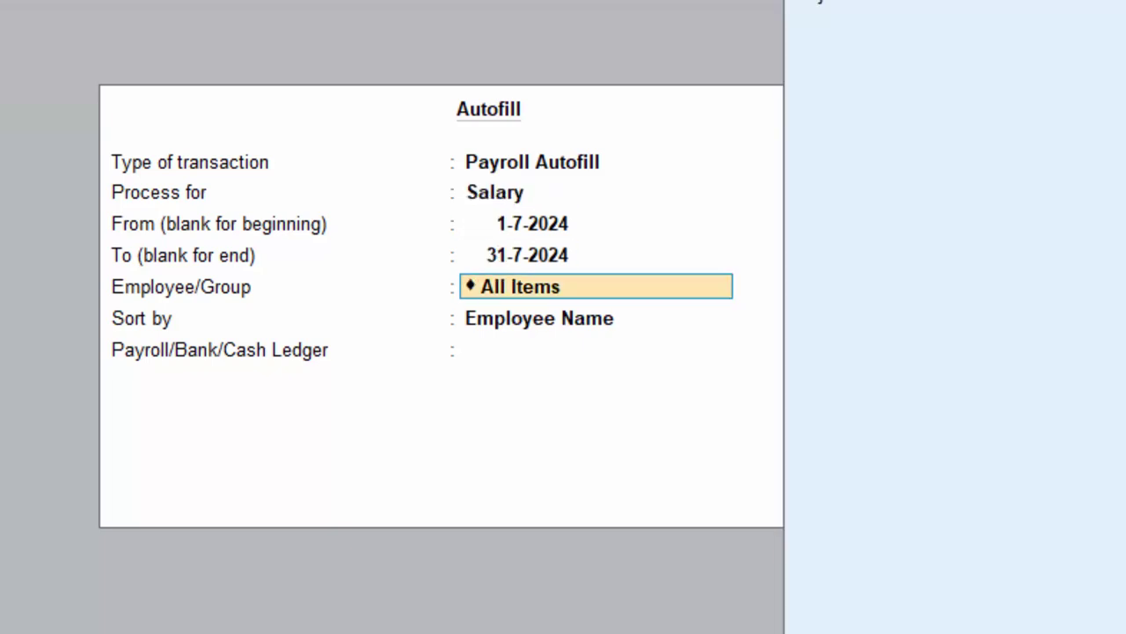
key(Down)
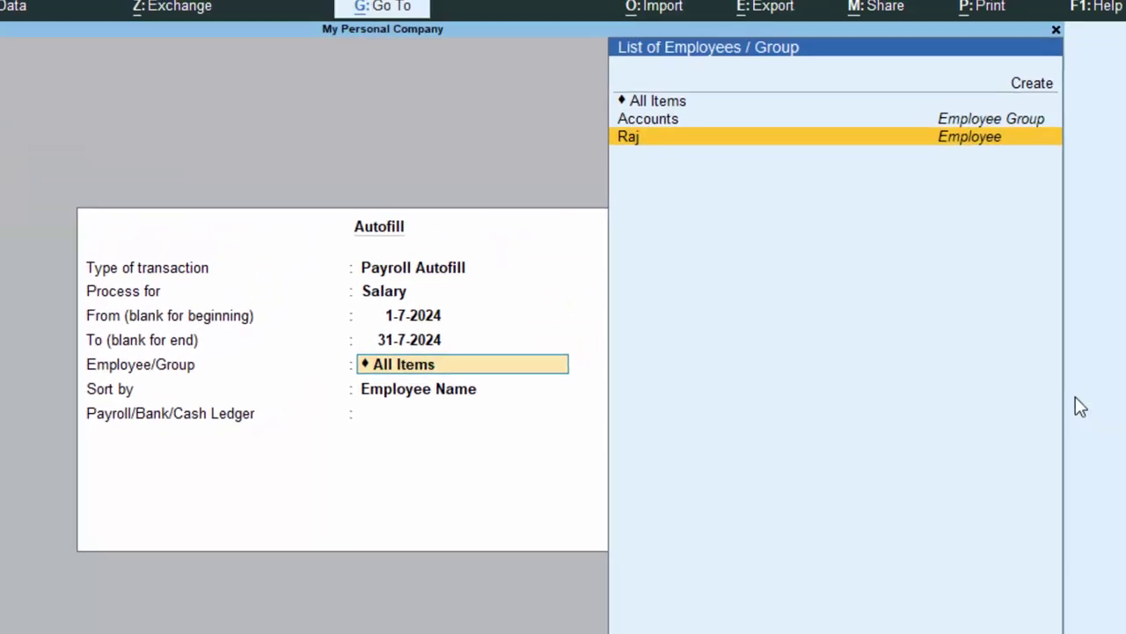
key(Return)
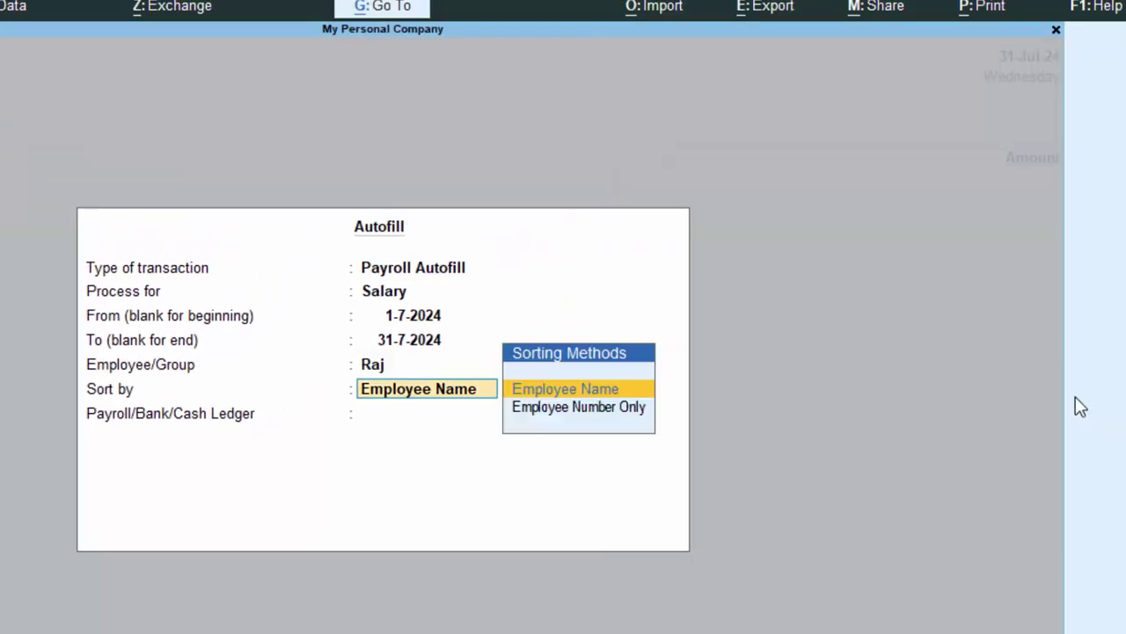
key(Return)
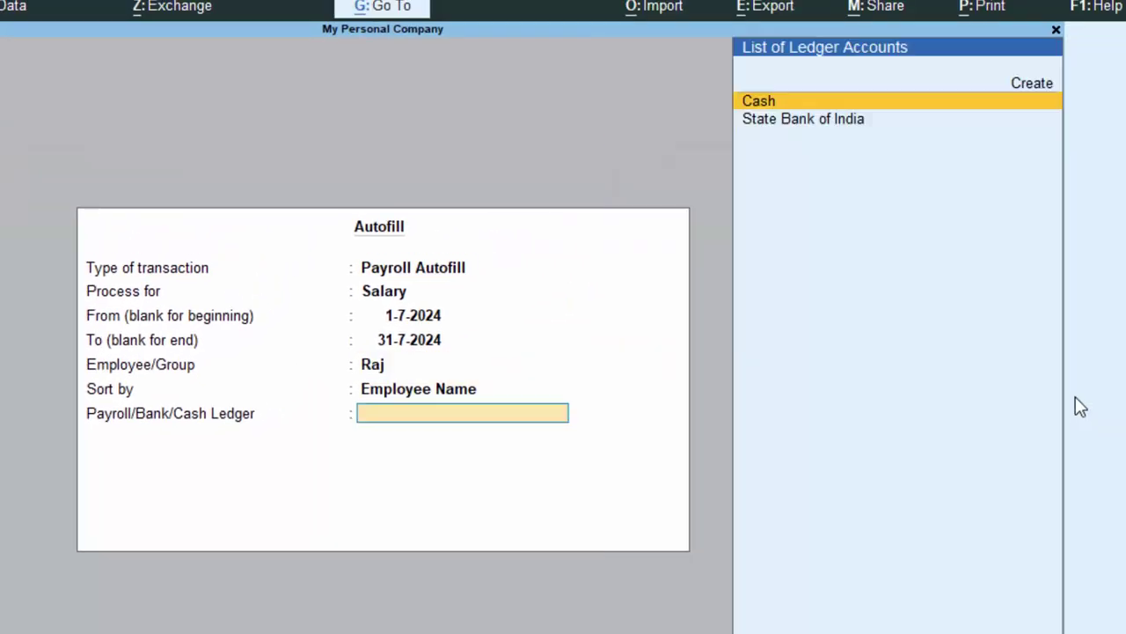
key(Down)
key(Return)
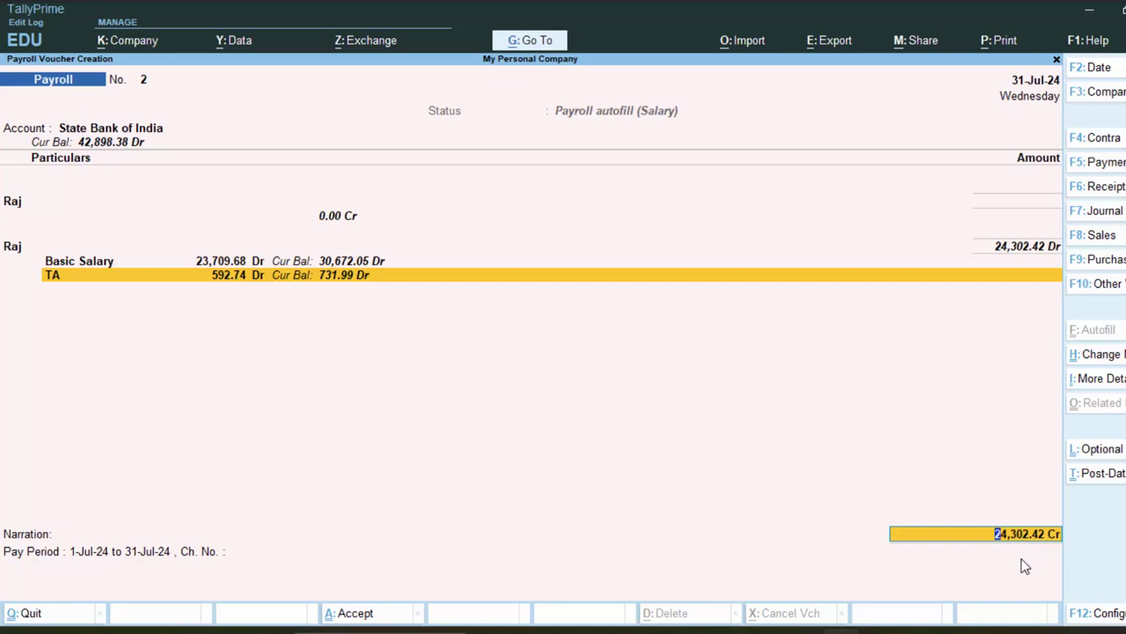
- Save the 24,302.42 payroll voucher with its bank allocation and quit to the main menu
key(Return)
key(Return)
key(Return)
key(Return)
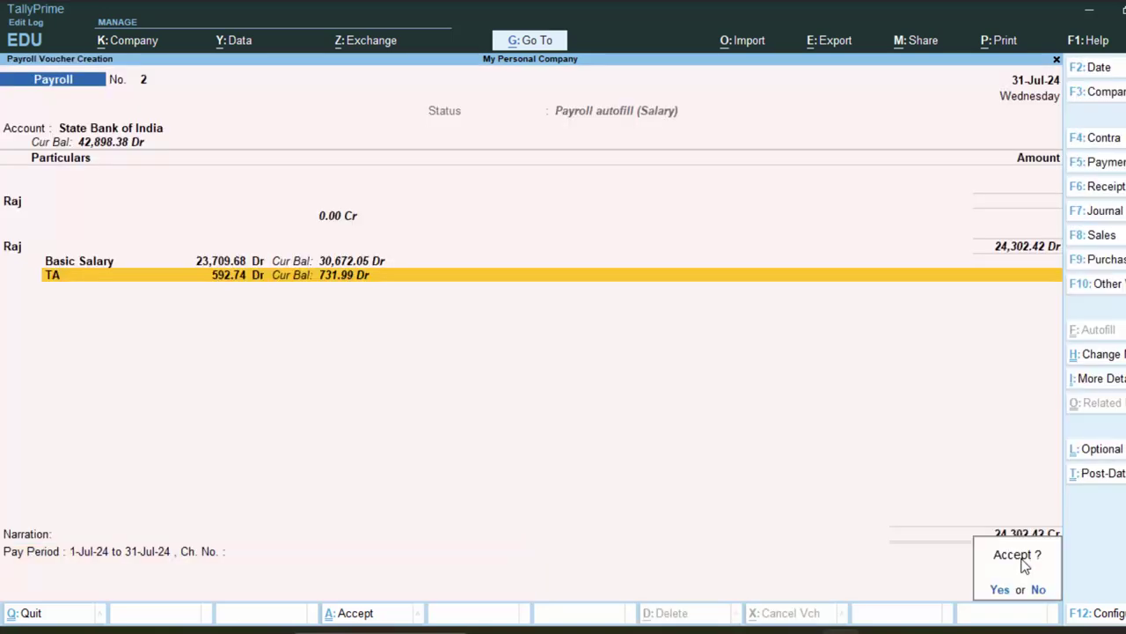
key(Return)
key(Escape)
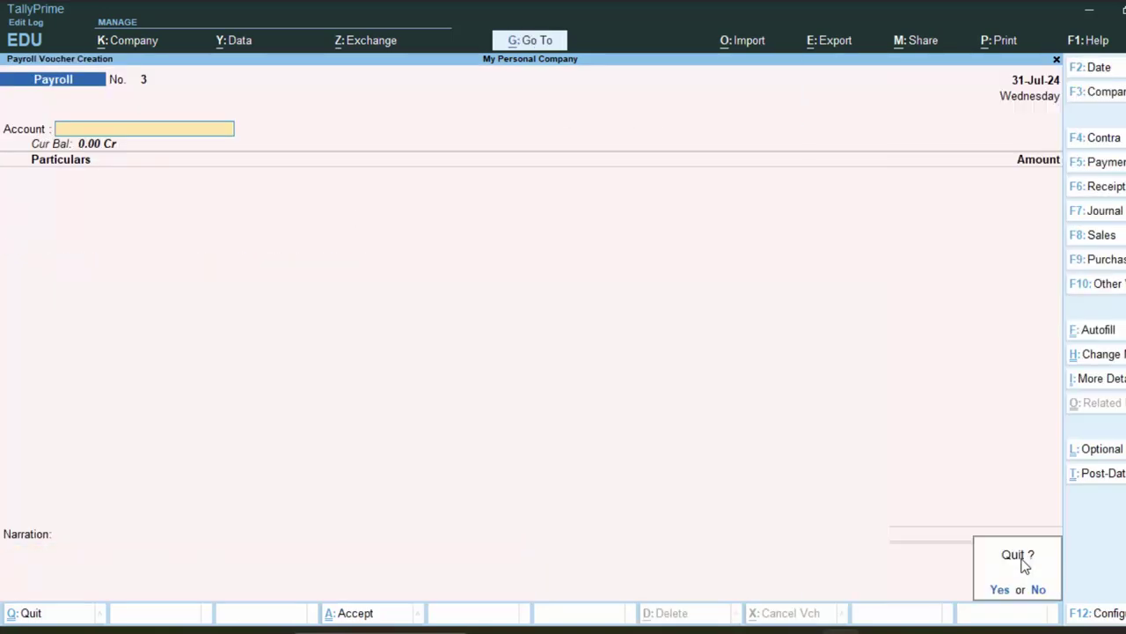
key(Return)
key(Escape)
key(Escape)
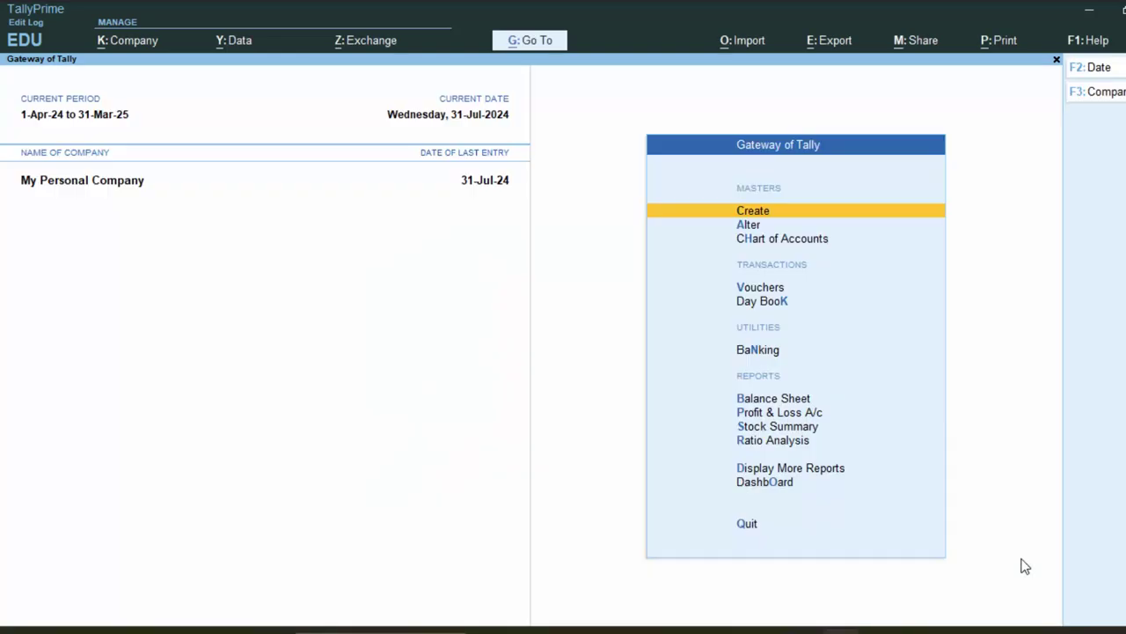
- Open the employee's July-2024 Pay Slip from More Reports > Payroll Reports
key(Down)
key(Down)
key(Down)
key(Down)
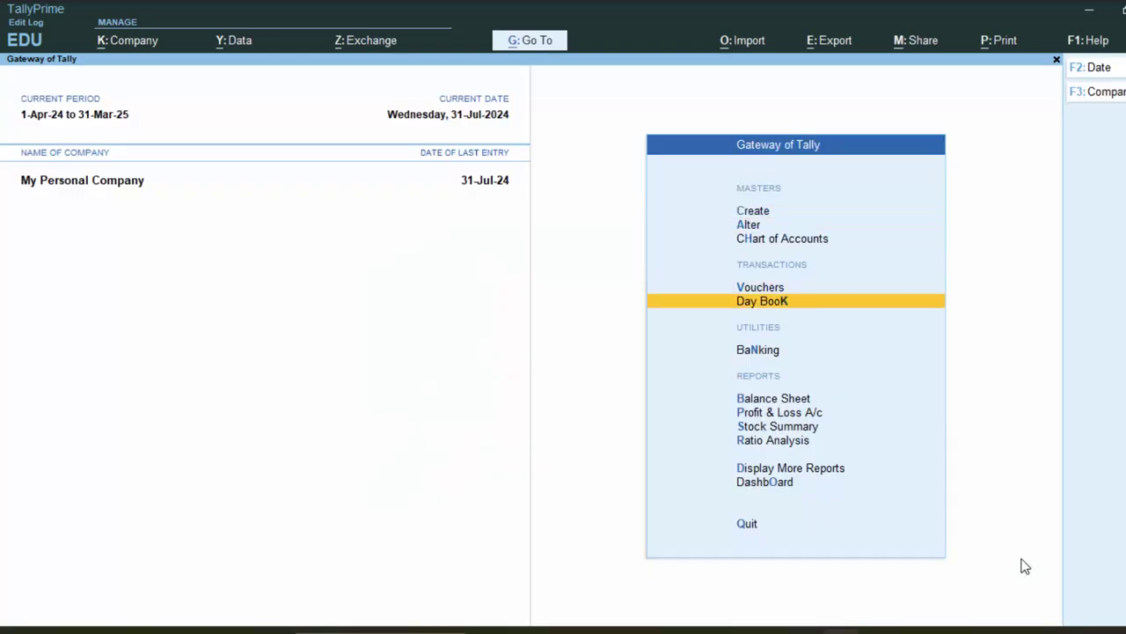
key(Up)
key(Down)
key(Down)
key(Down)
key(Down)
key(Down)
key(Down)
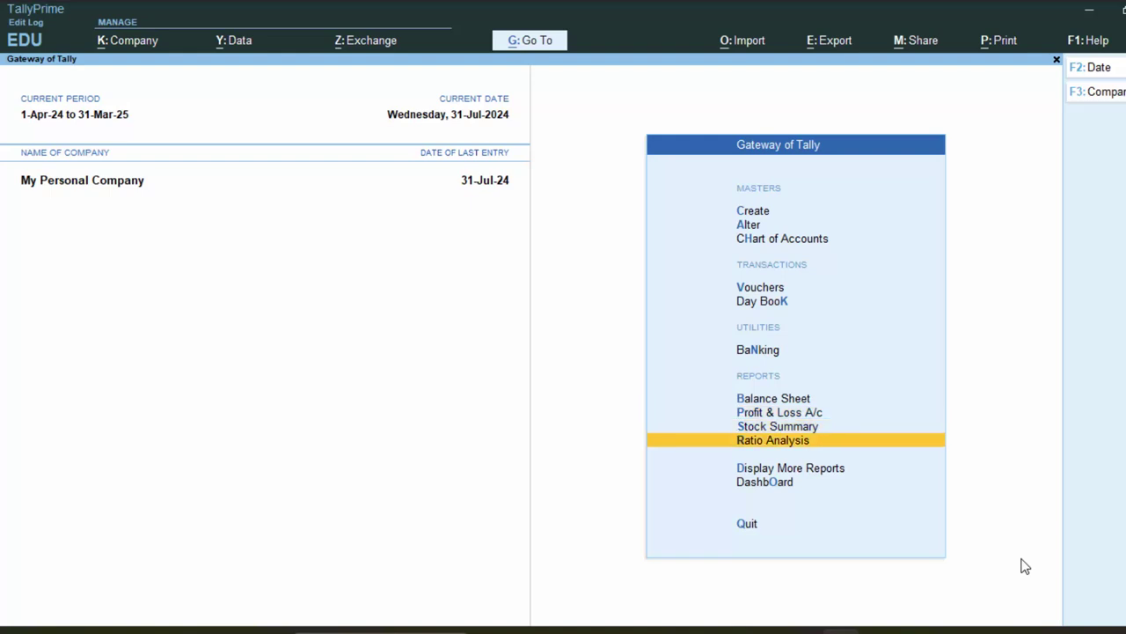
key(Down)
key(Return)
key(Down)
key(Down)
key(Down)
key(Down)
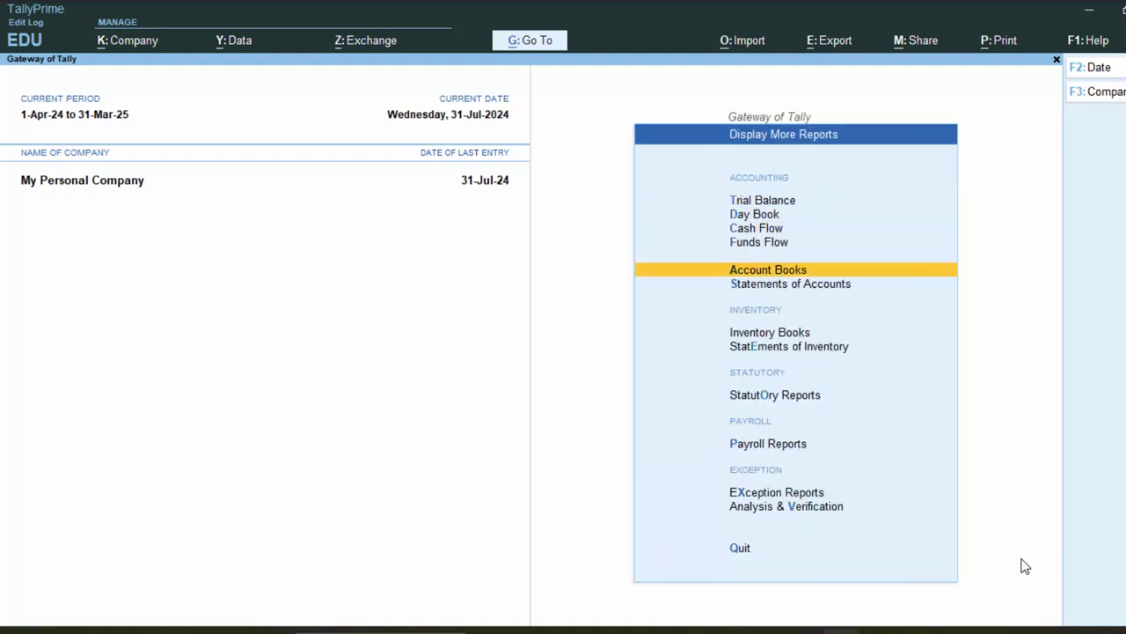
key(Down)
key(Down)
key(Down)
key(Down)
key(Down)
key(Return)
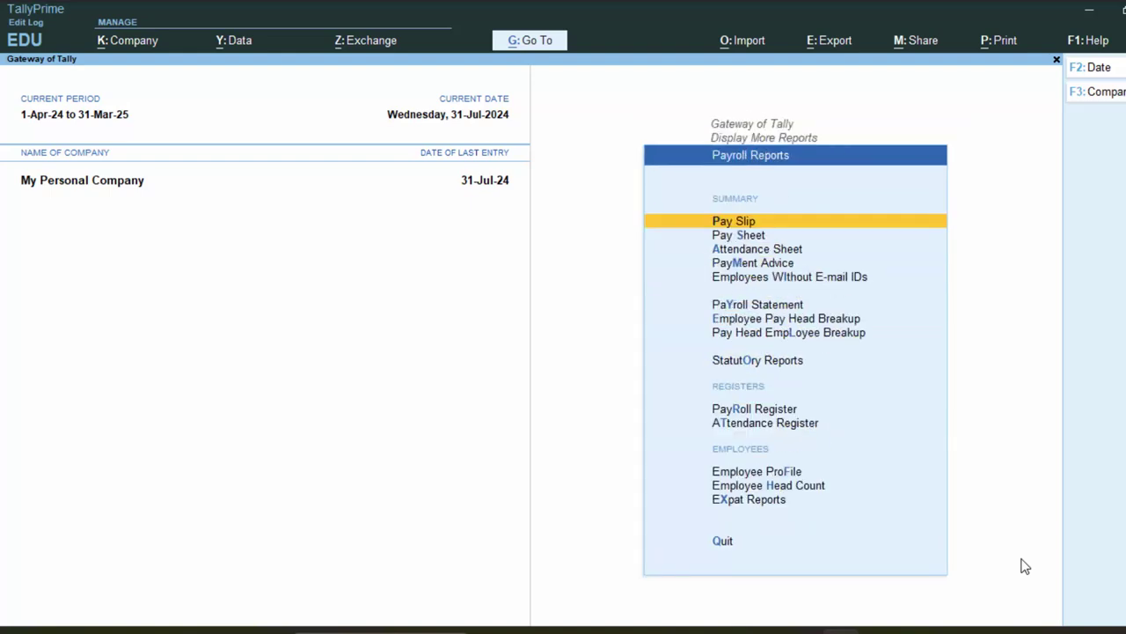
key(Return)
key(Down)
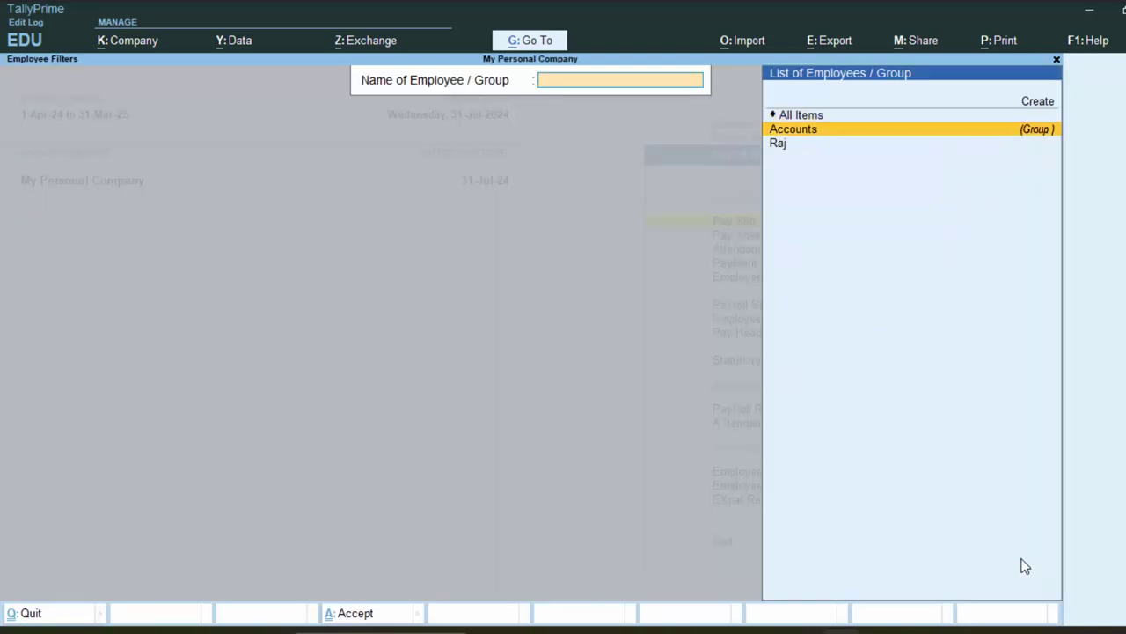
key(Down)
key(Return)
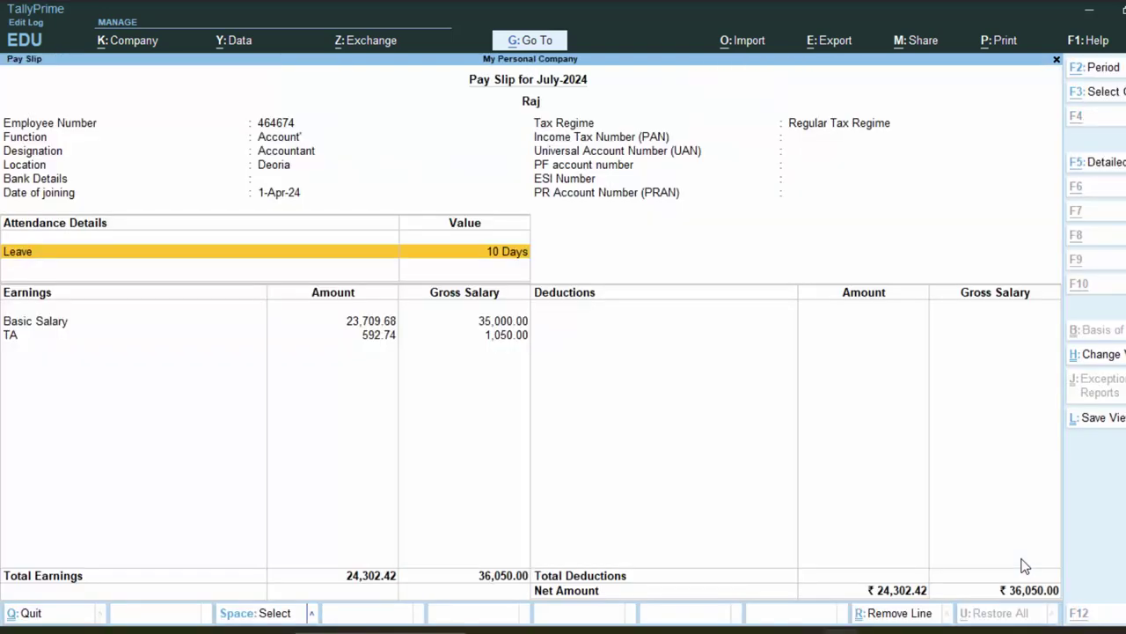
- Preview the current July-2024 pay slip for printing and zoom in to read it
key(alt+p)
key(Return)
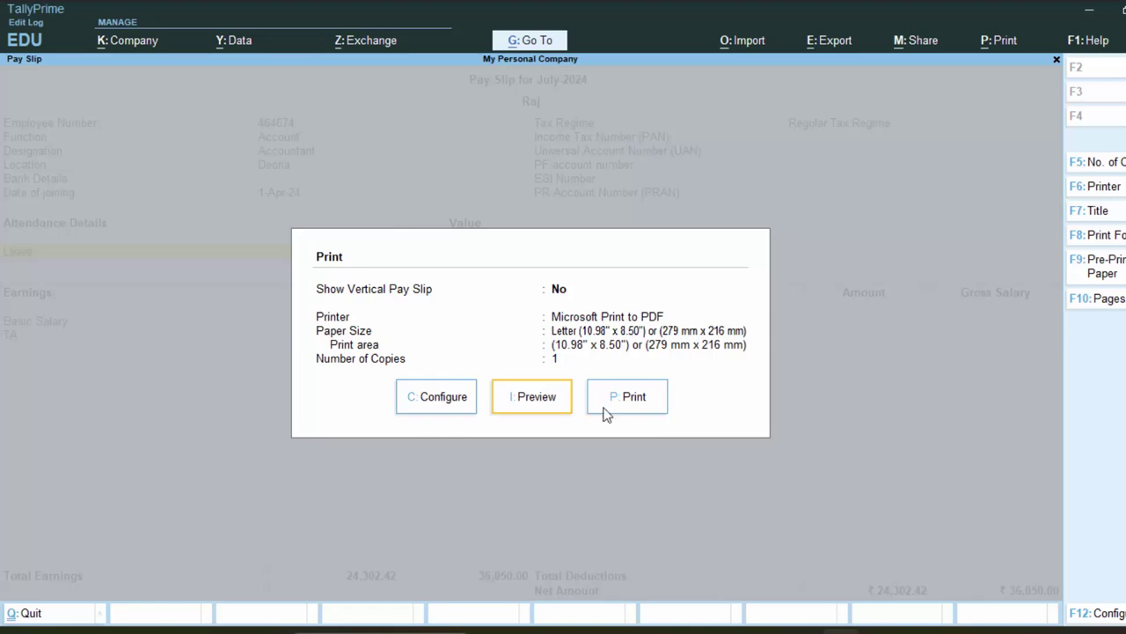
click(543, 395)
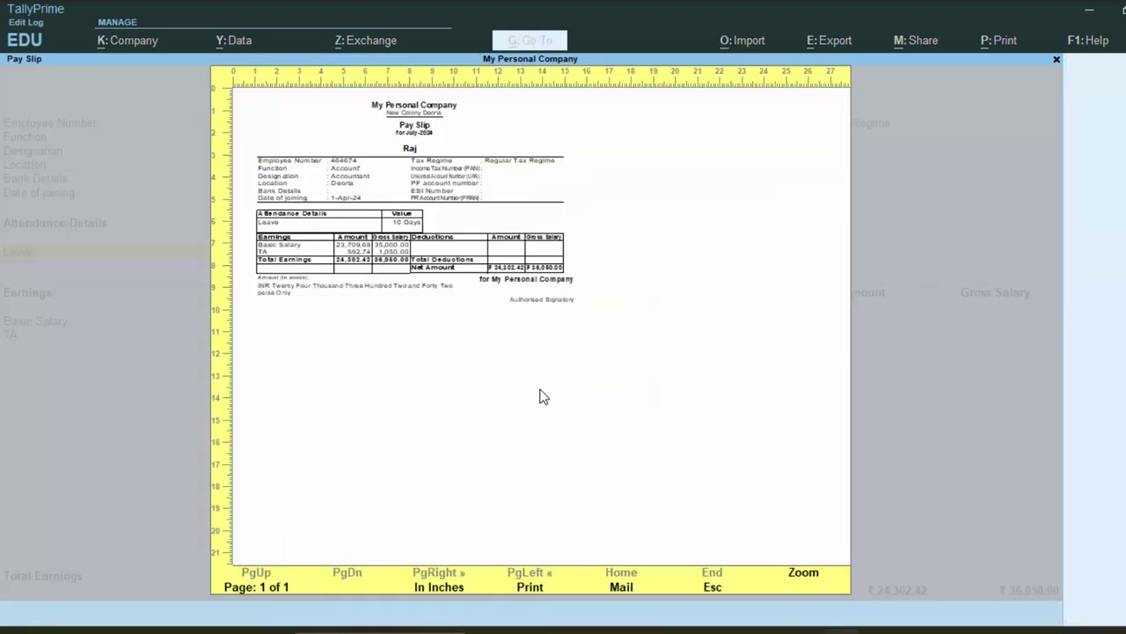
click(804, 574)
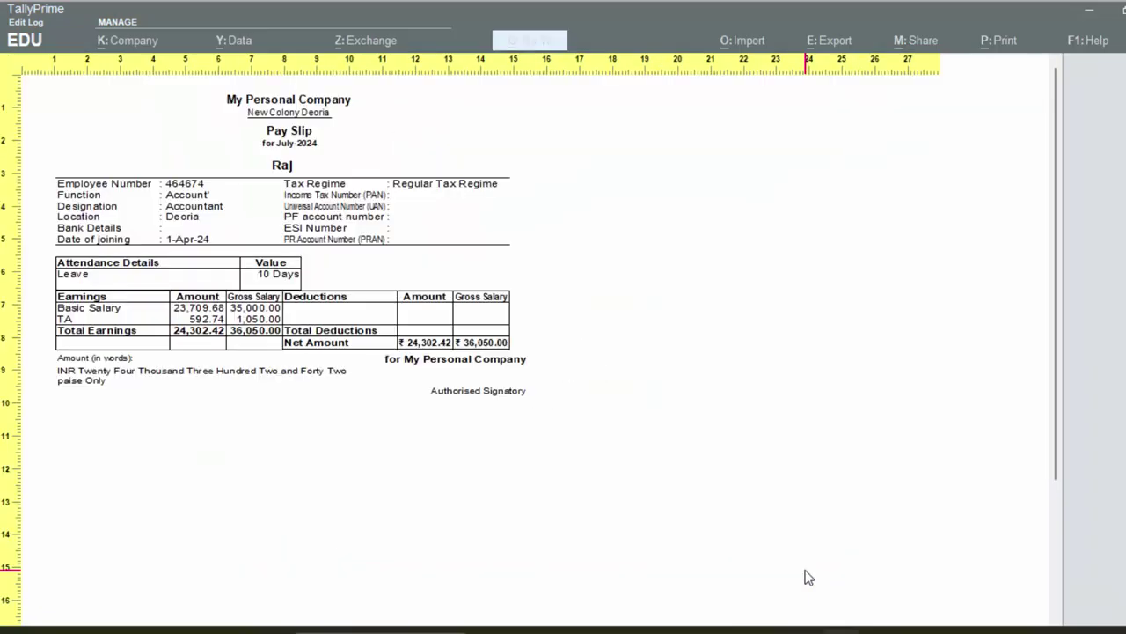